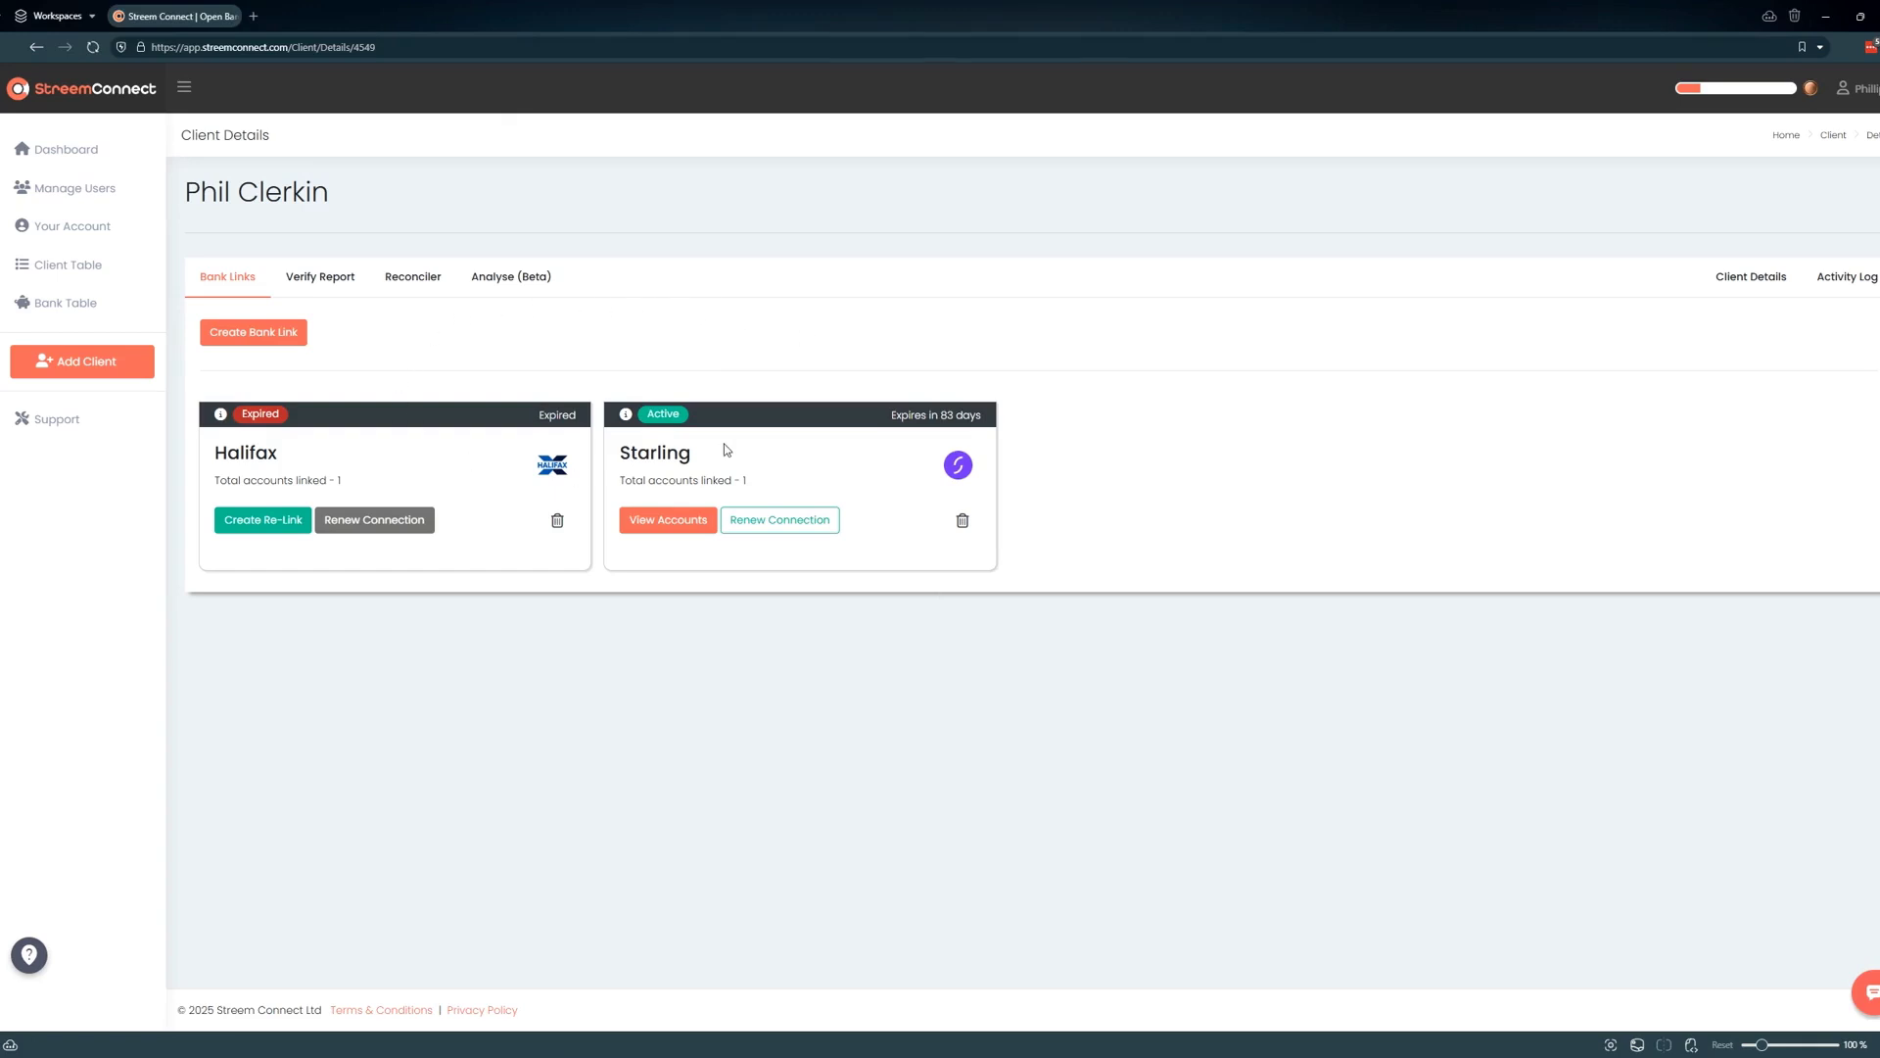
# Open Tax Analyse for this client and view the list of previously exported reports
pyautogui.click(488, 280)
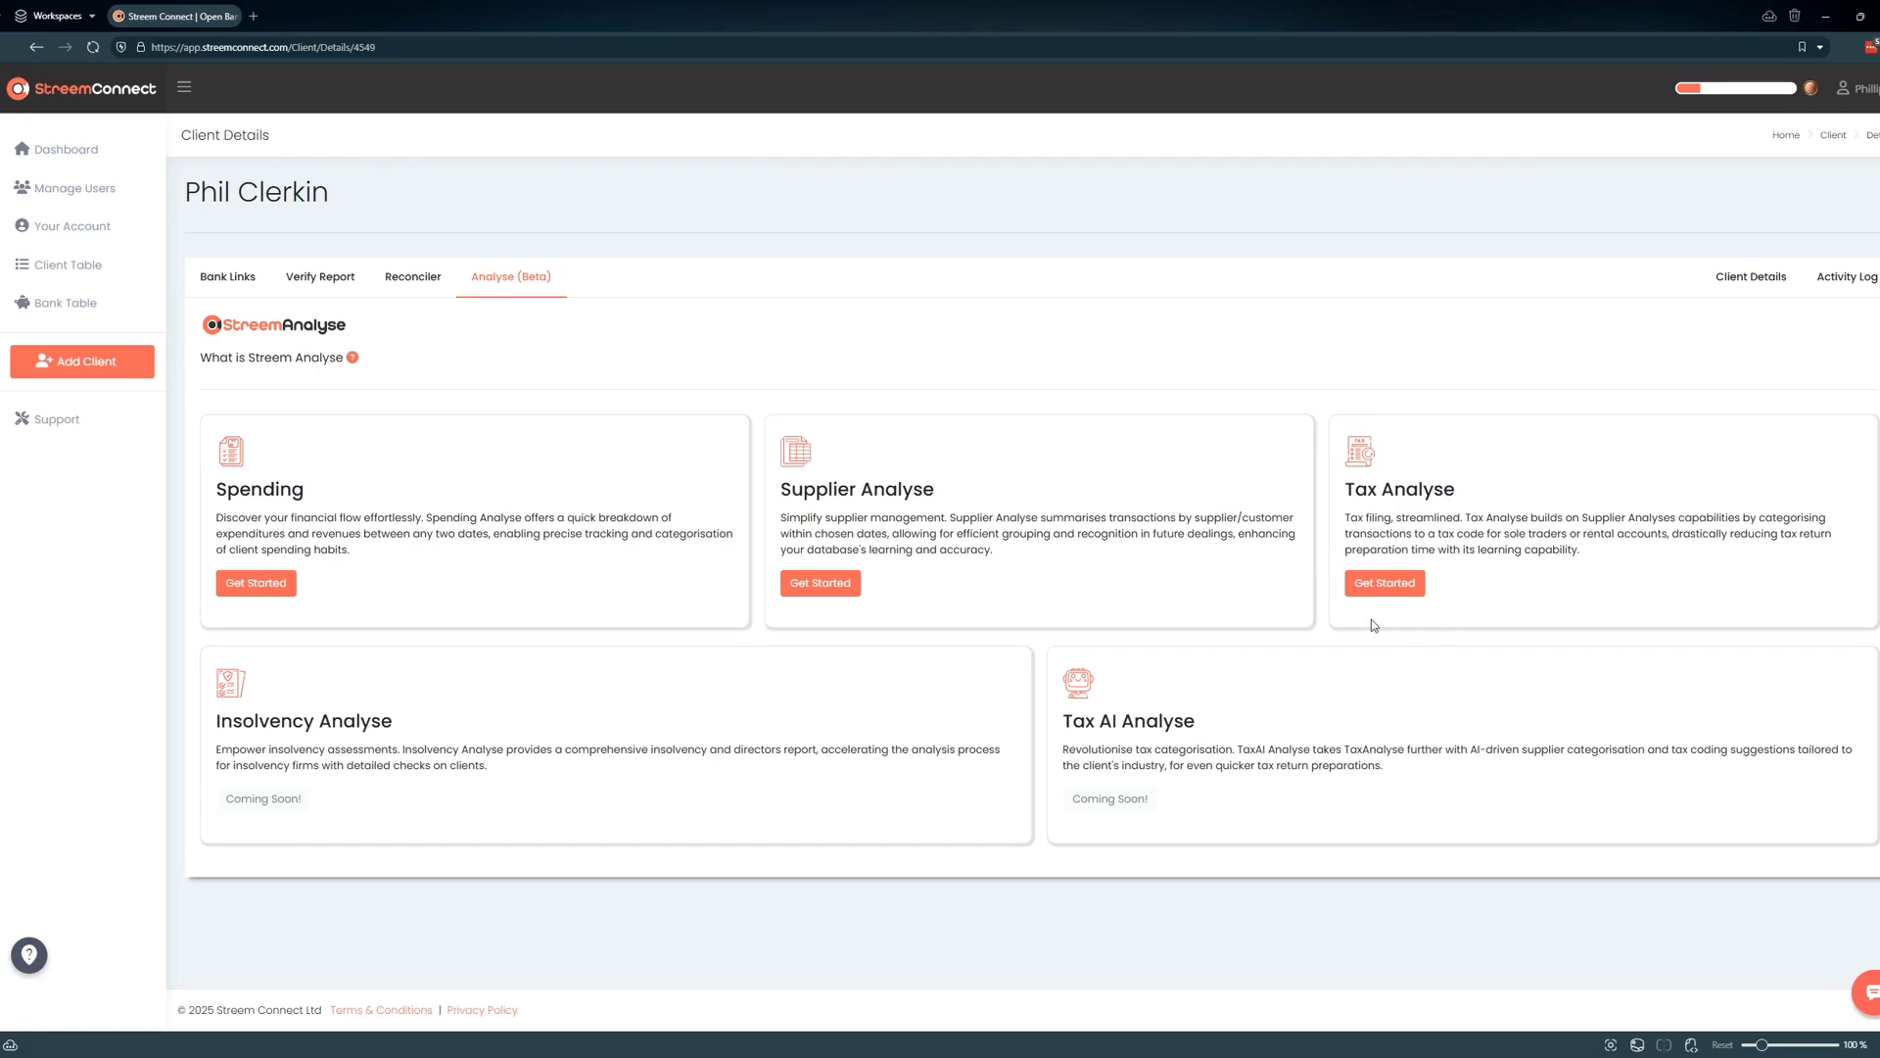
pyautogui.click(1381, 584)
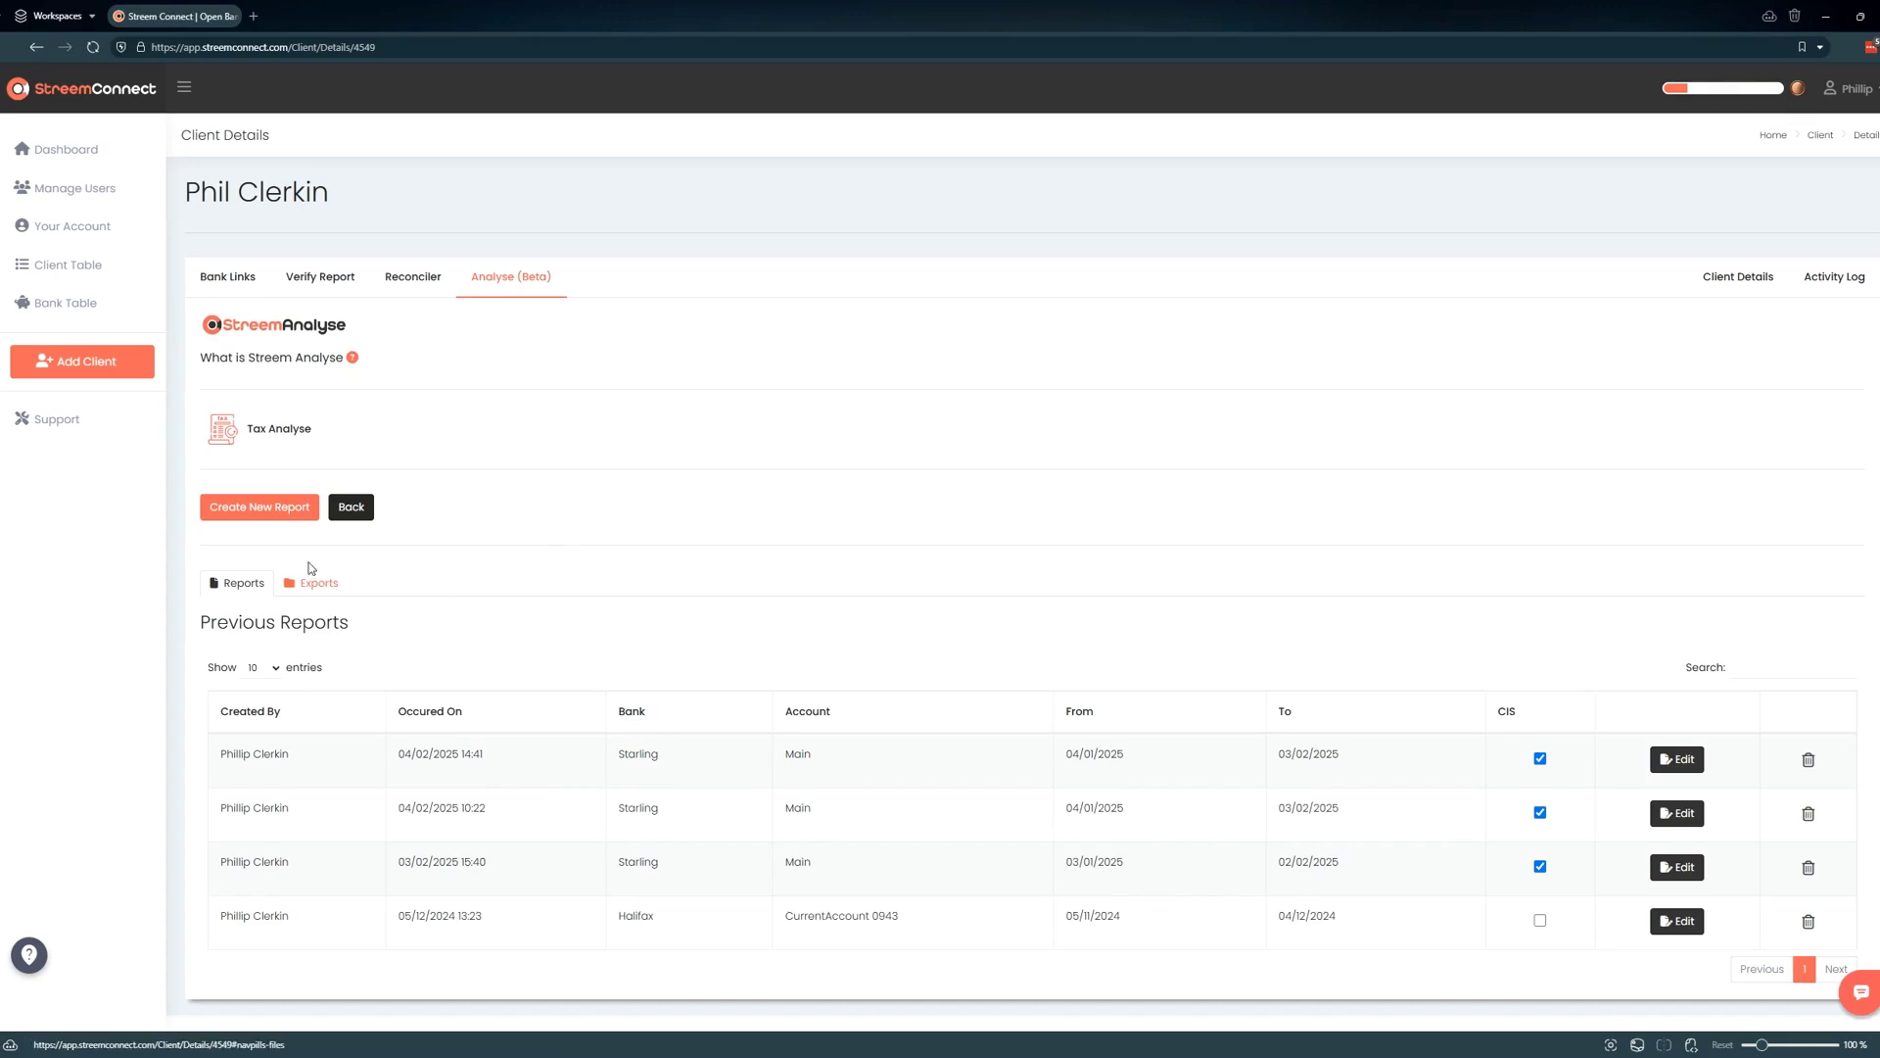
pyautogui.scroll(-1, 260, 538)
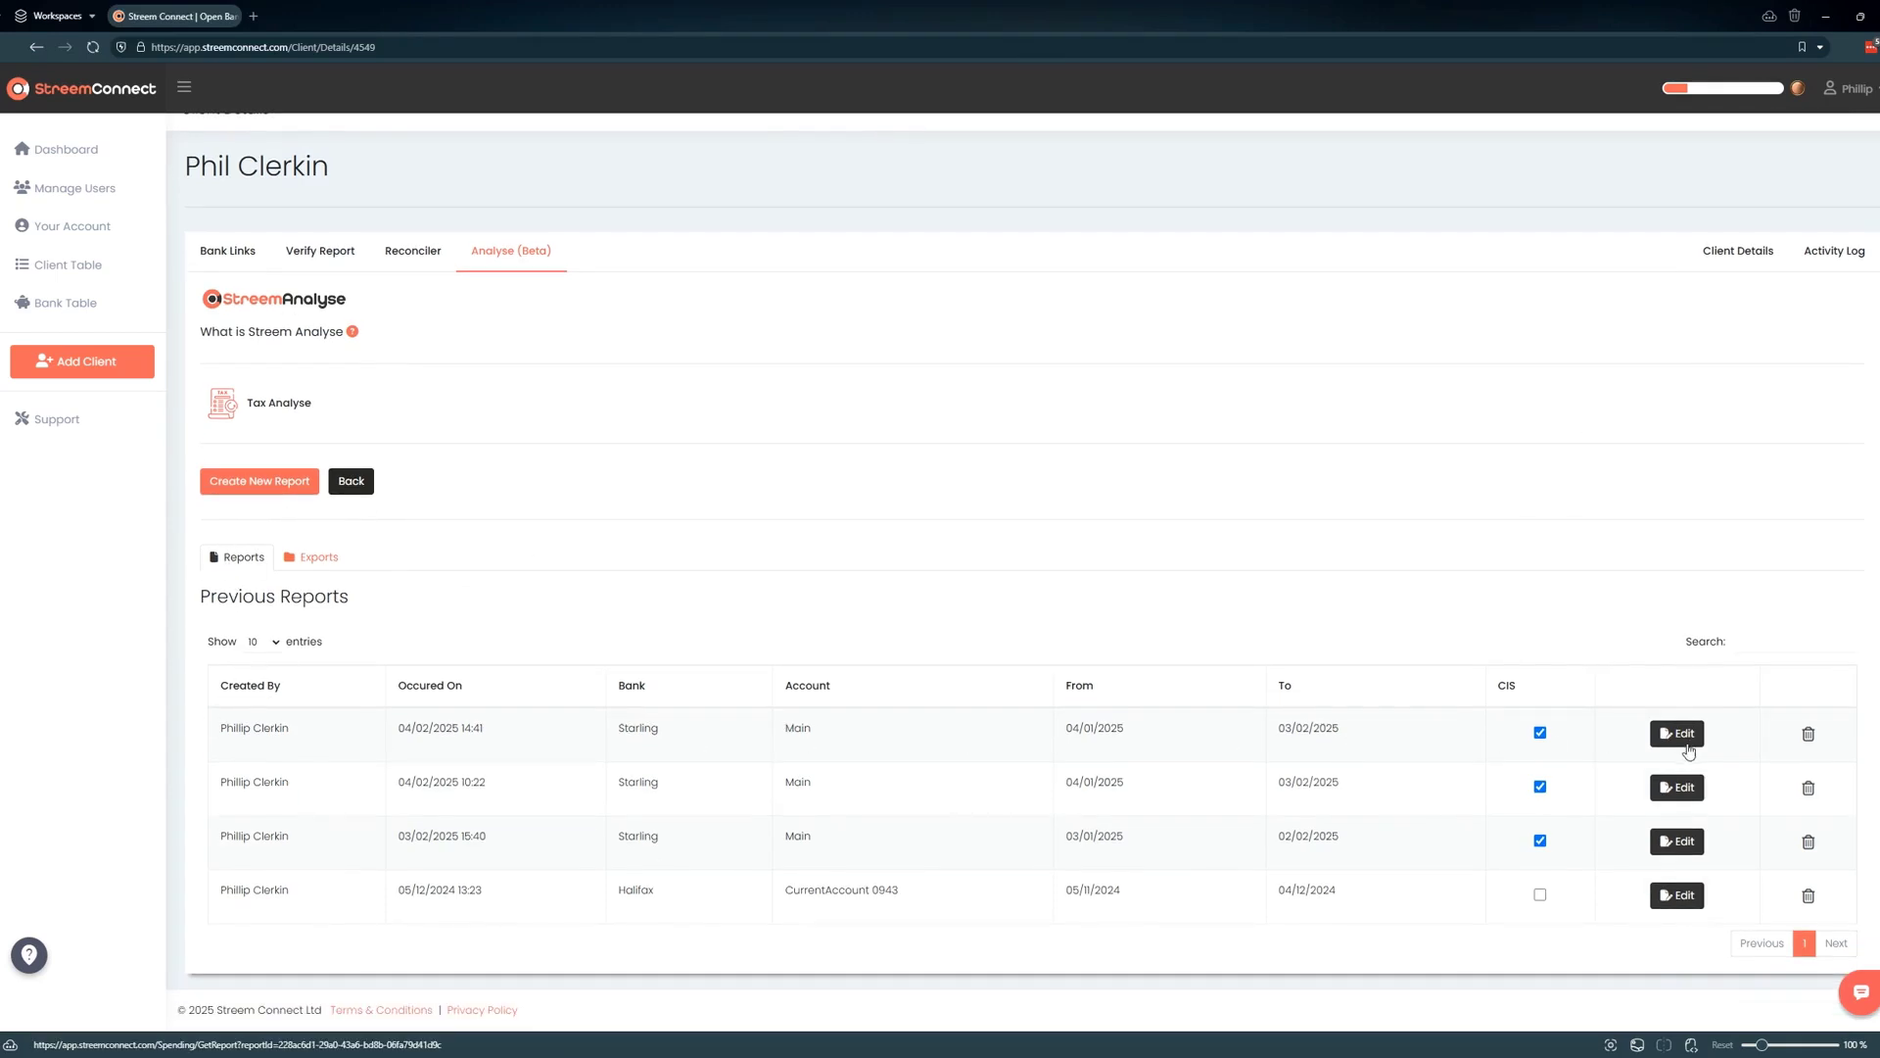
pyautogui.click(303, 566)
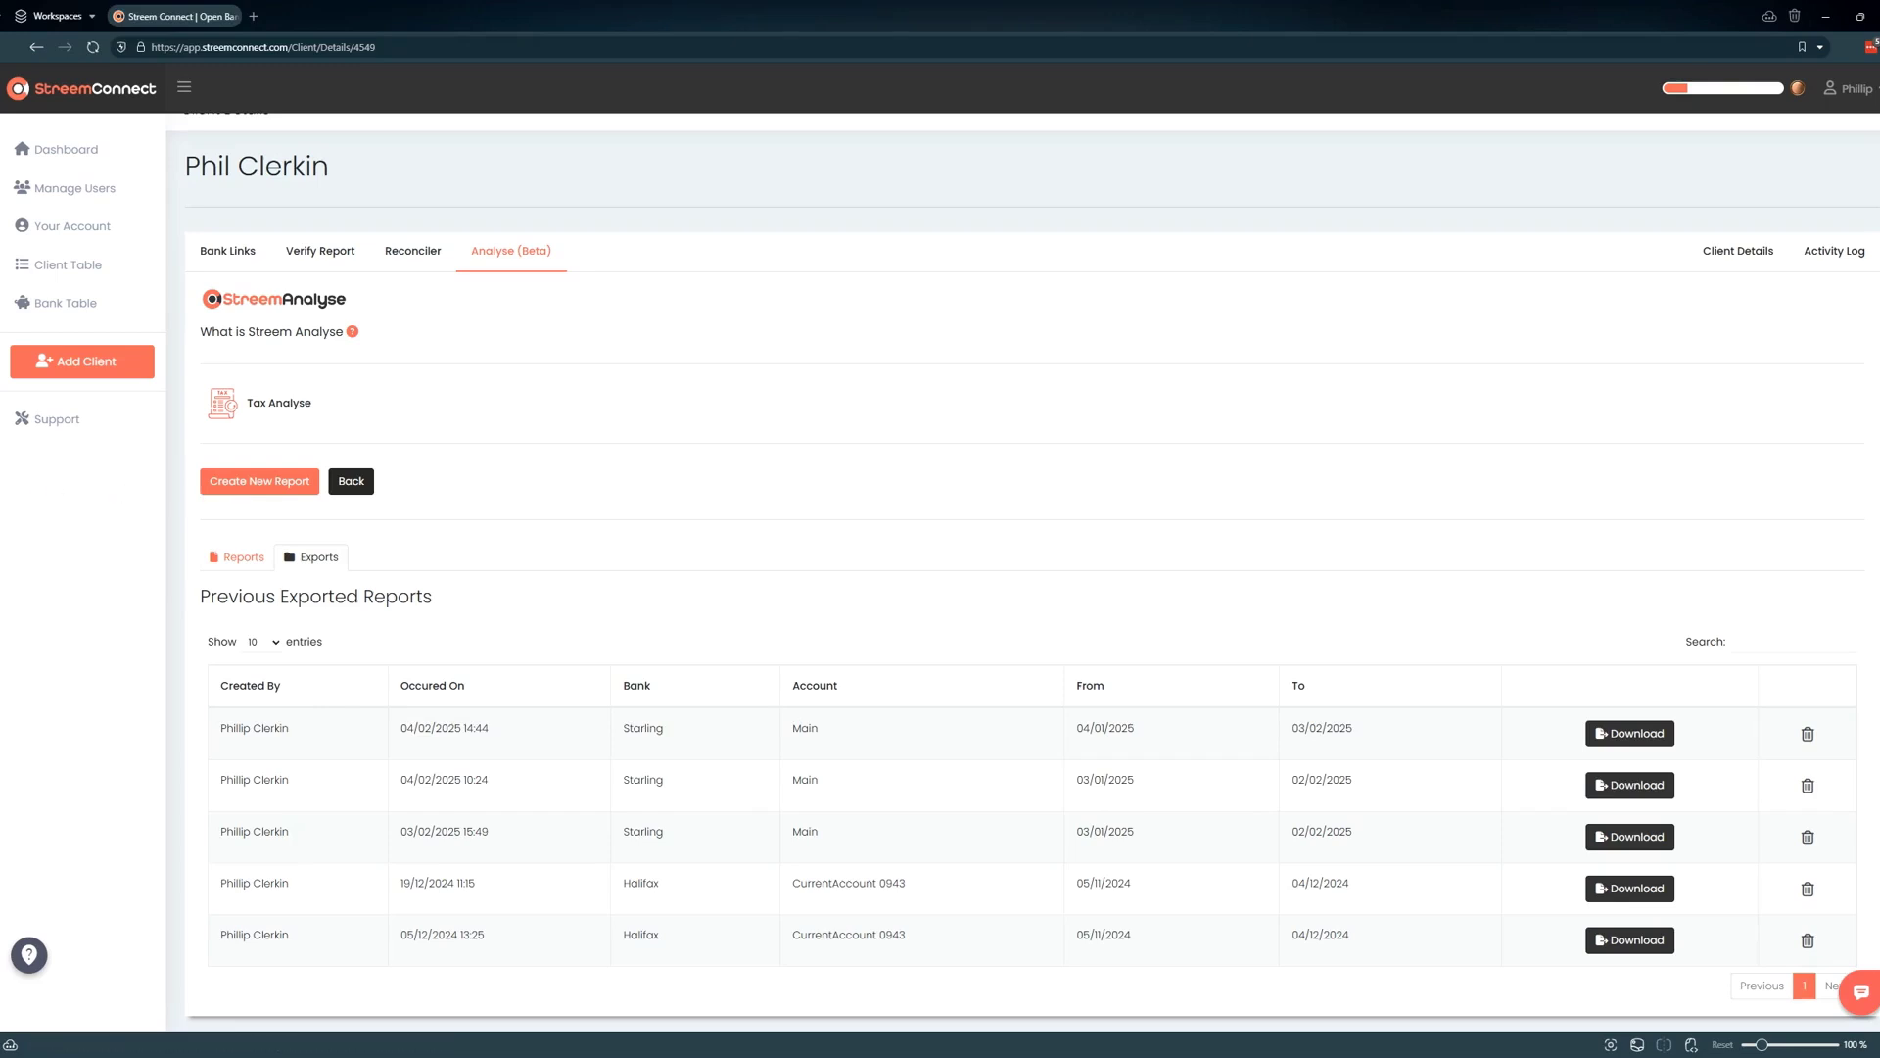
# Start a new tax report using the Starling bank and its Main account
pyautogui.click(310, 481)
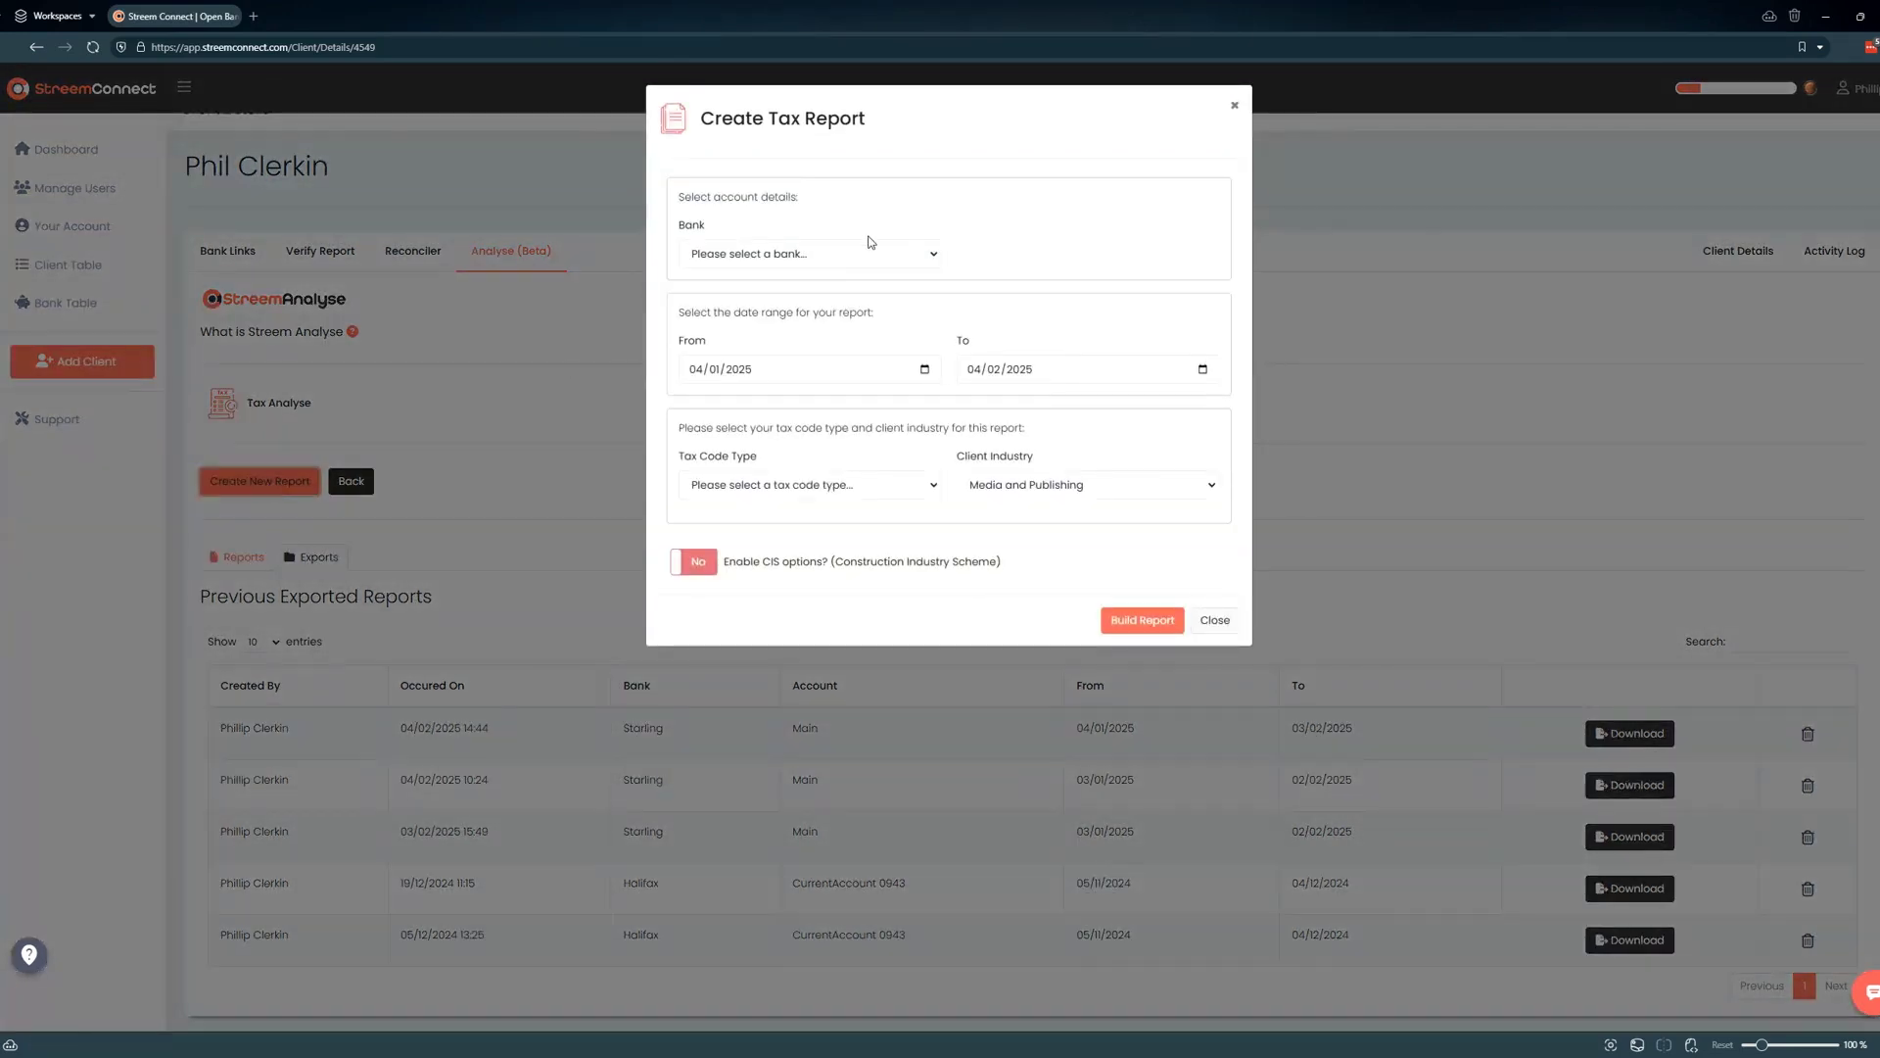
pyautogui.click(858, 254)
pyautogui.click(724, 296)
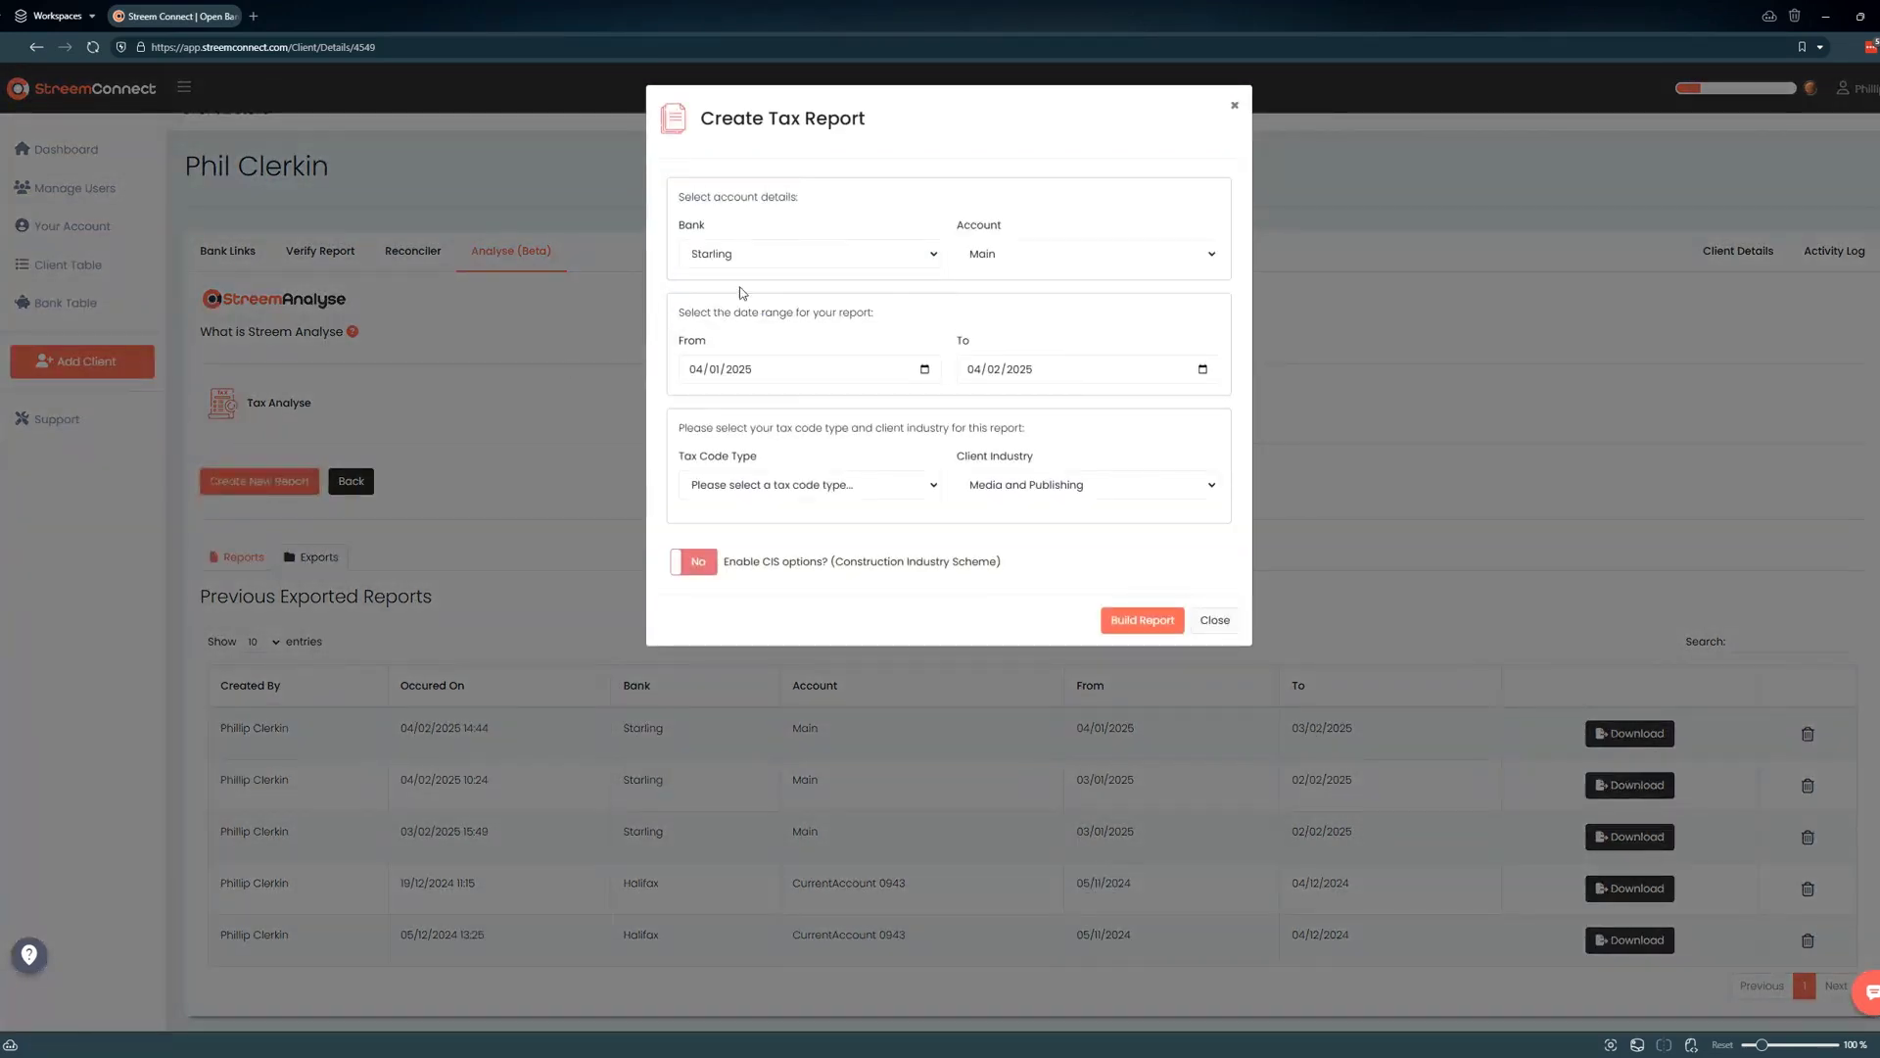
pyautogui.click(992, 263)
pyautogui.click(992, 285)
# Set the report's tax code type to SoleTrader, client industry to Media and Publishing, and tax return type to Short Form
pyautogui.click(893, 490)
pyautogui.click(757, 555)
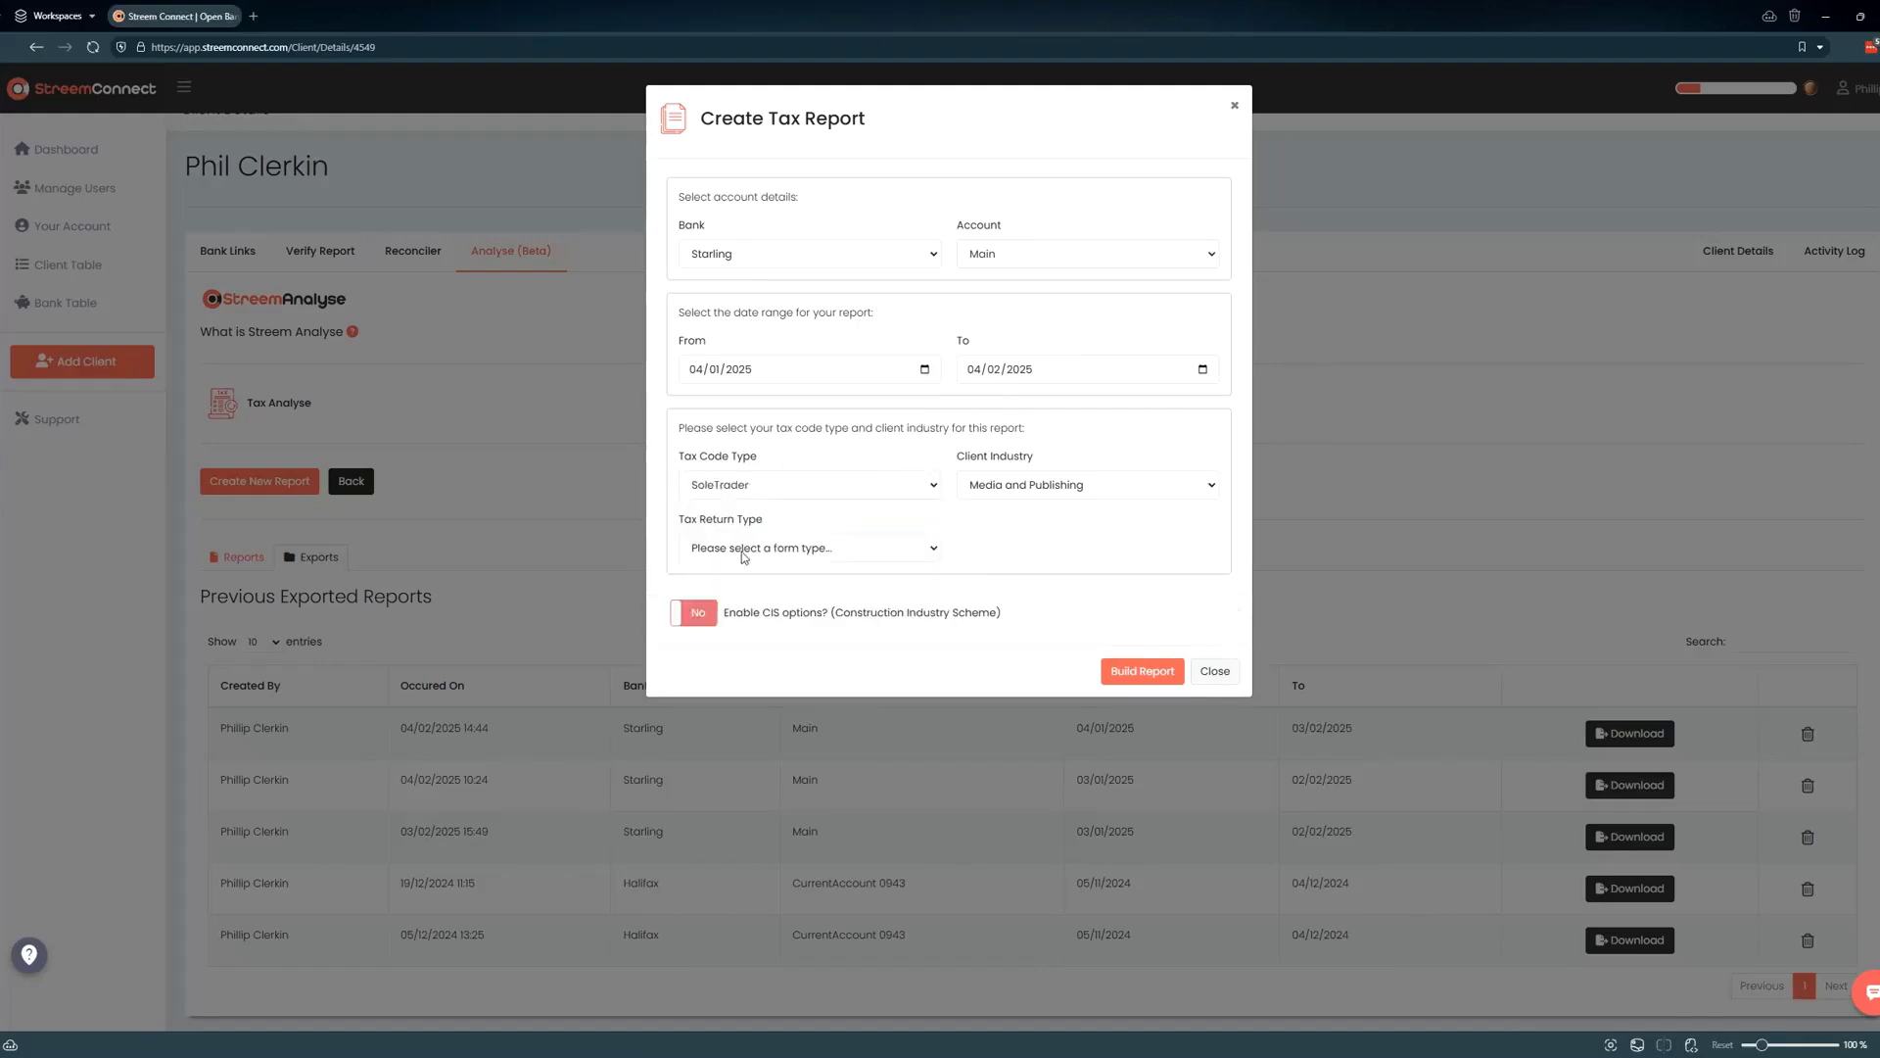
pyautogui.click(1087, 495)
pyautogui.click(1043, 772)
pyautogui.click(877, 554)
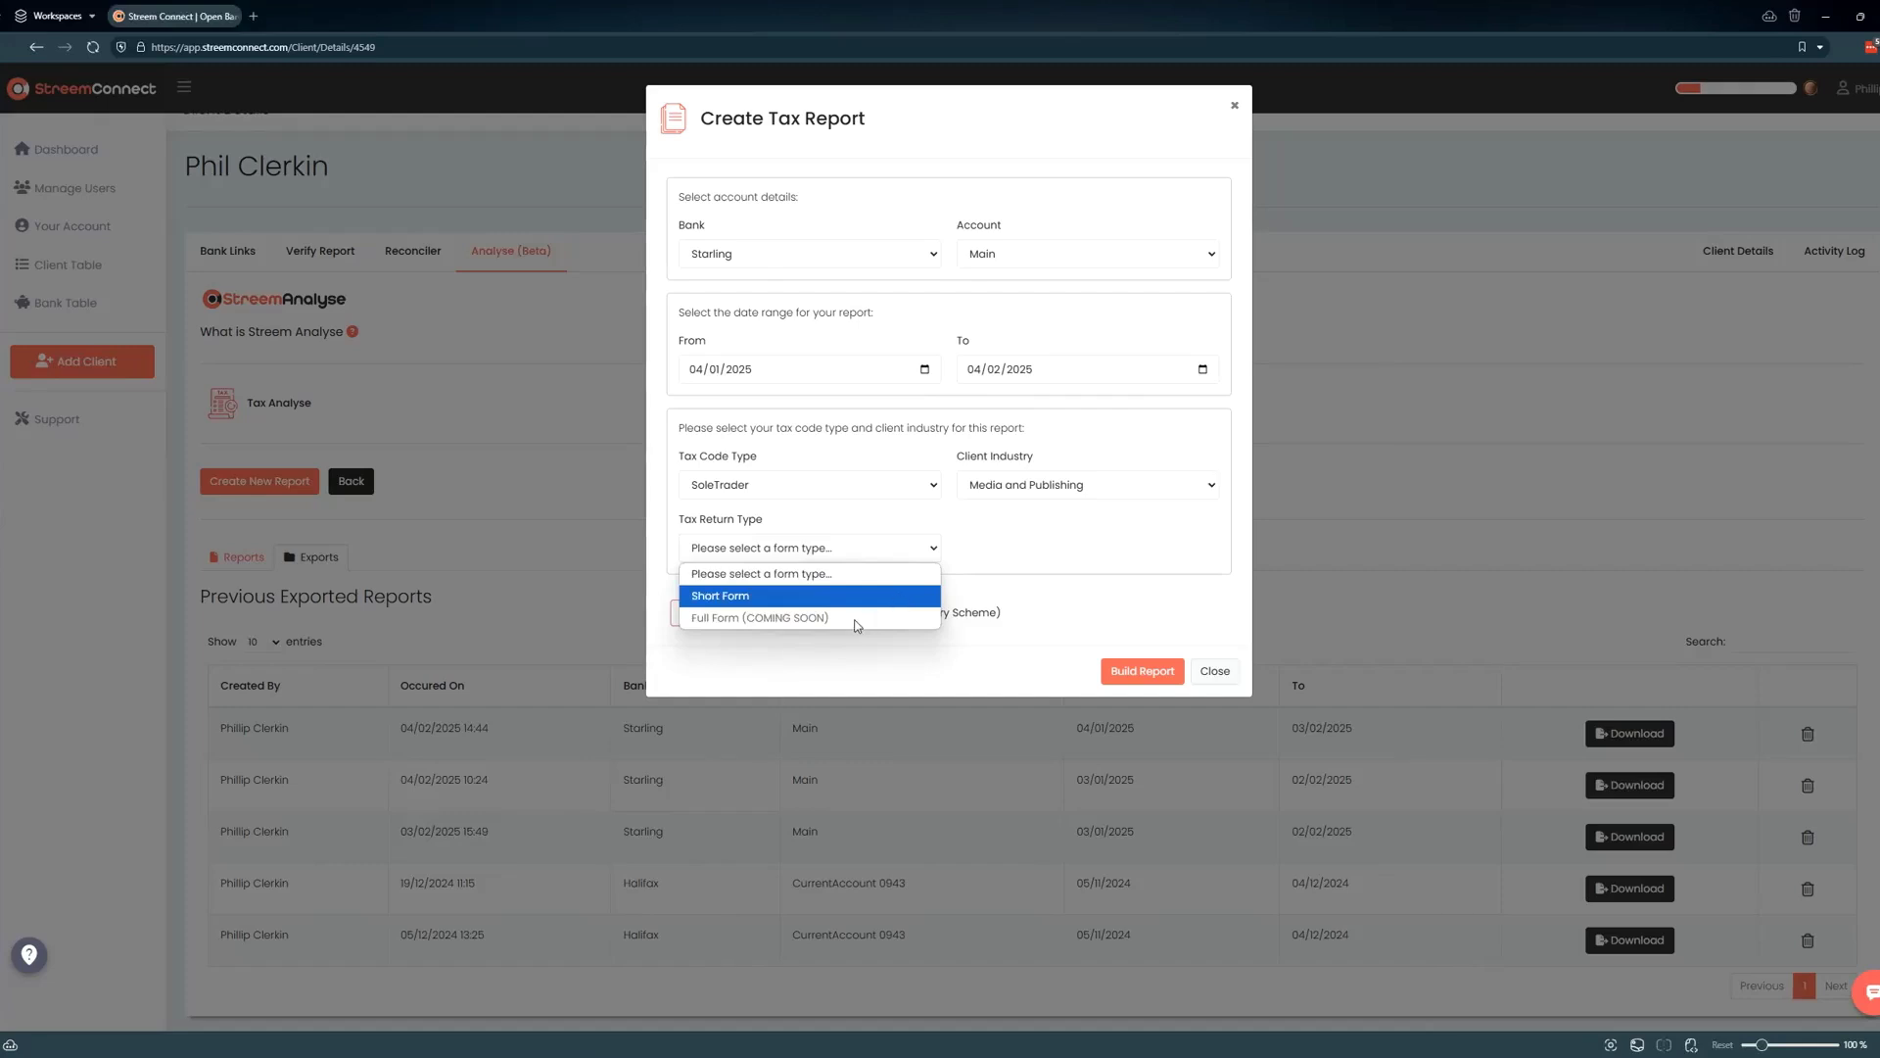
pyautogui.click(876, 598)
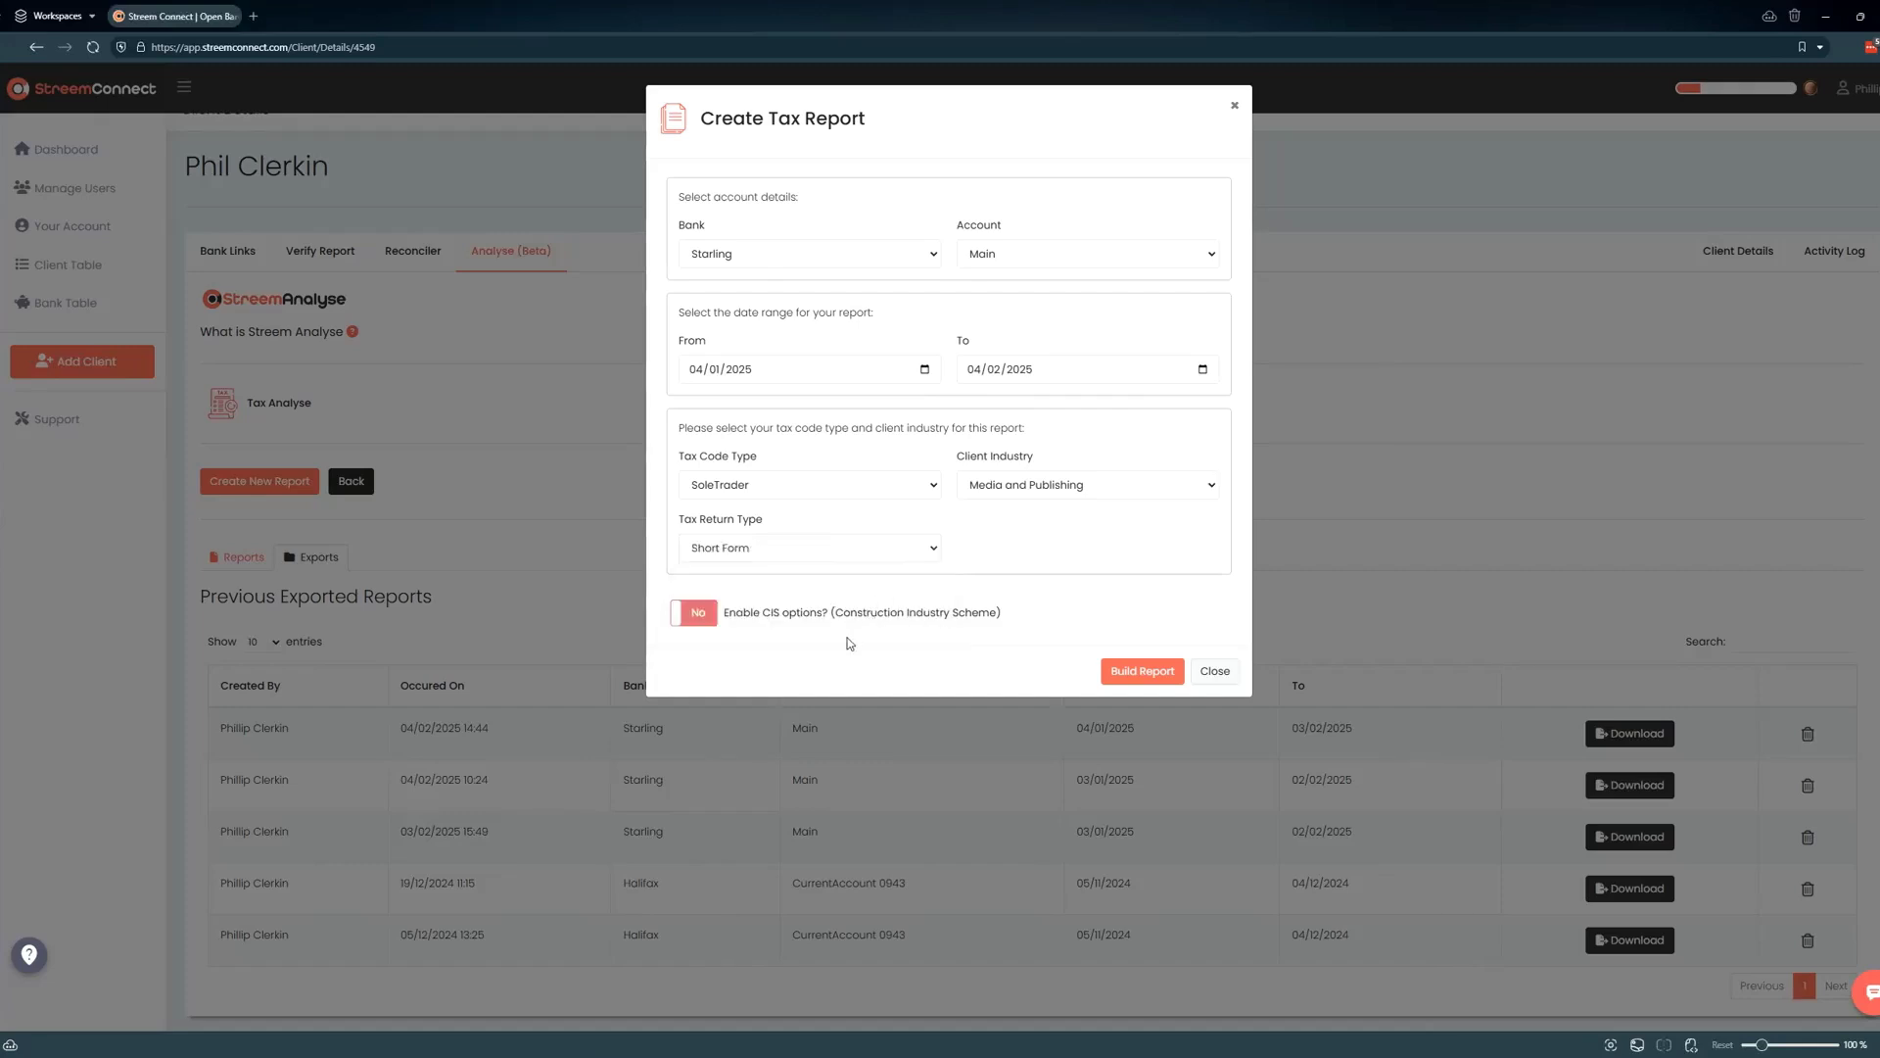
# Enable the CIS options and build the tax report, acknowledging the request notice
pyautogui.click(703, 614)
pyautogui.click(1126, 676)
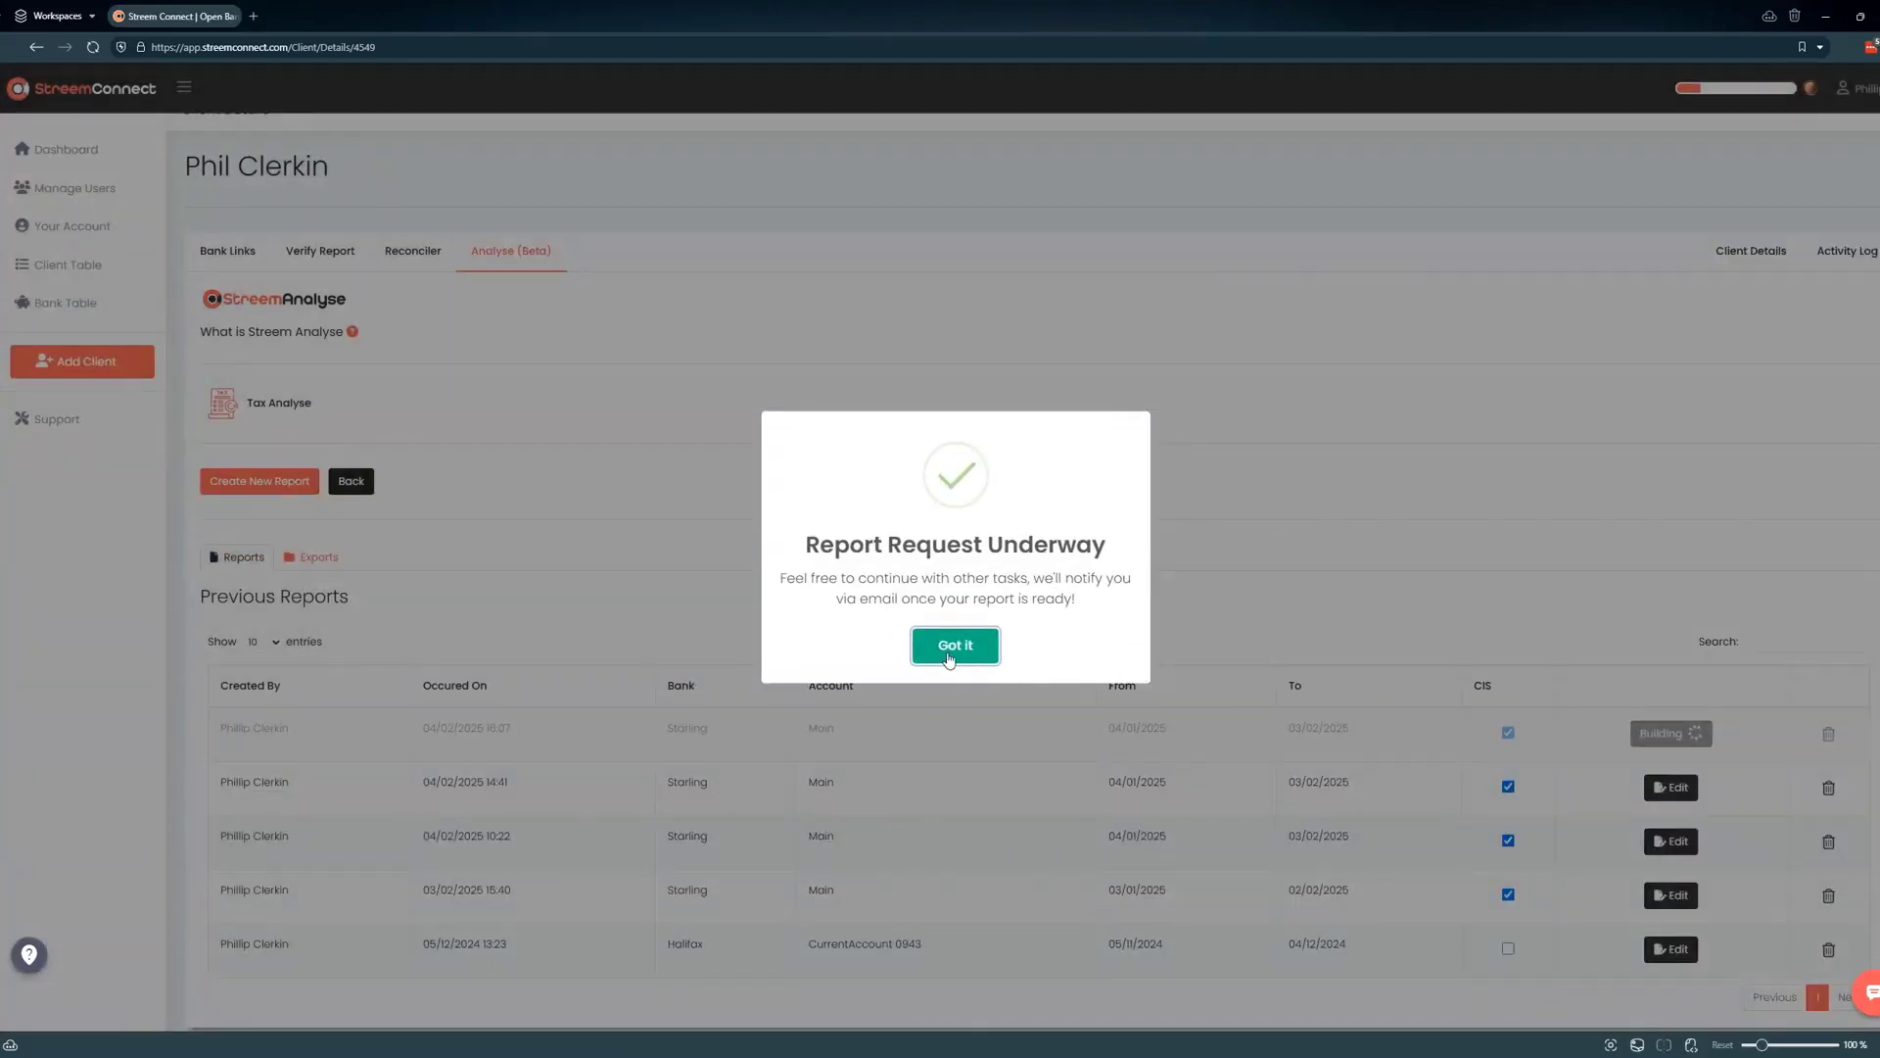
pyautogui.click(949, 654)
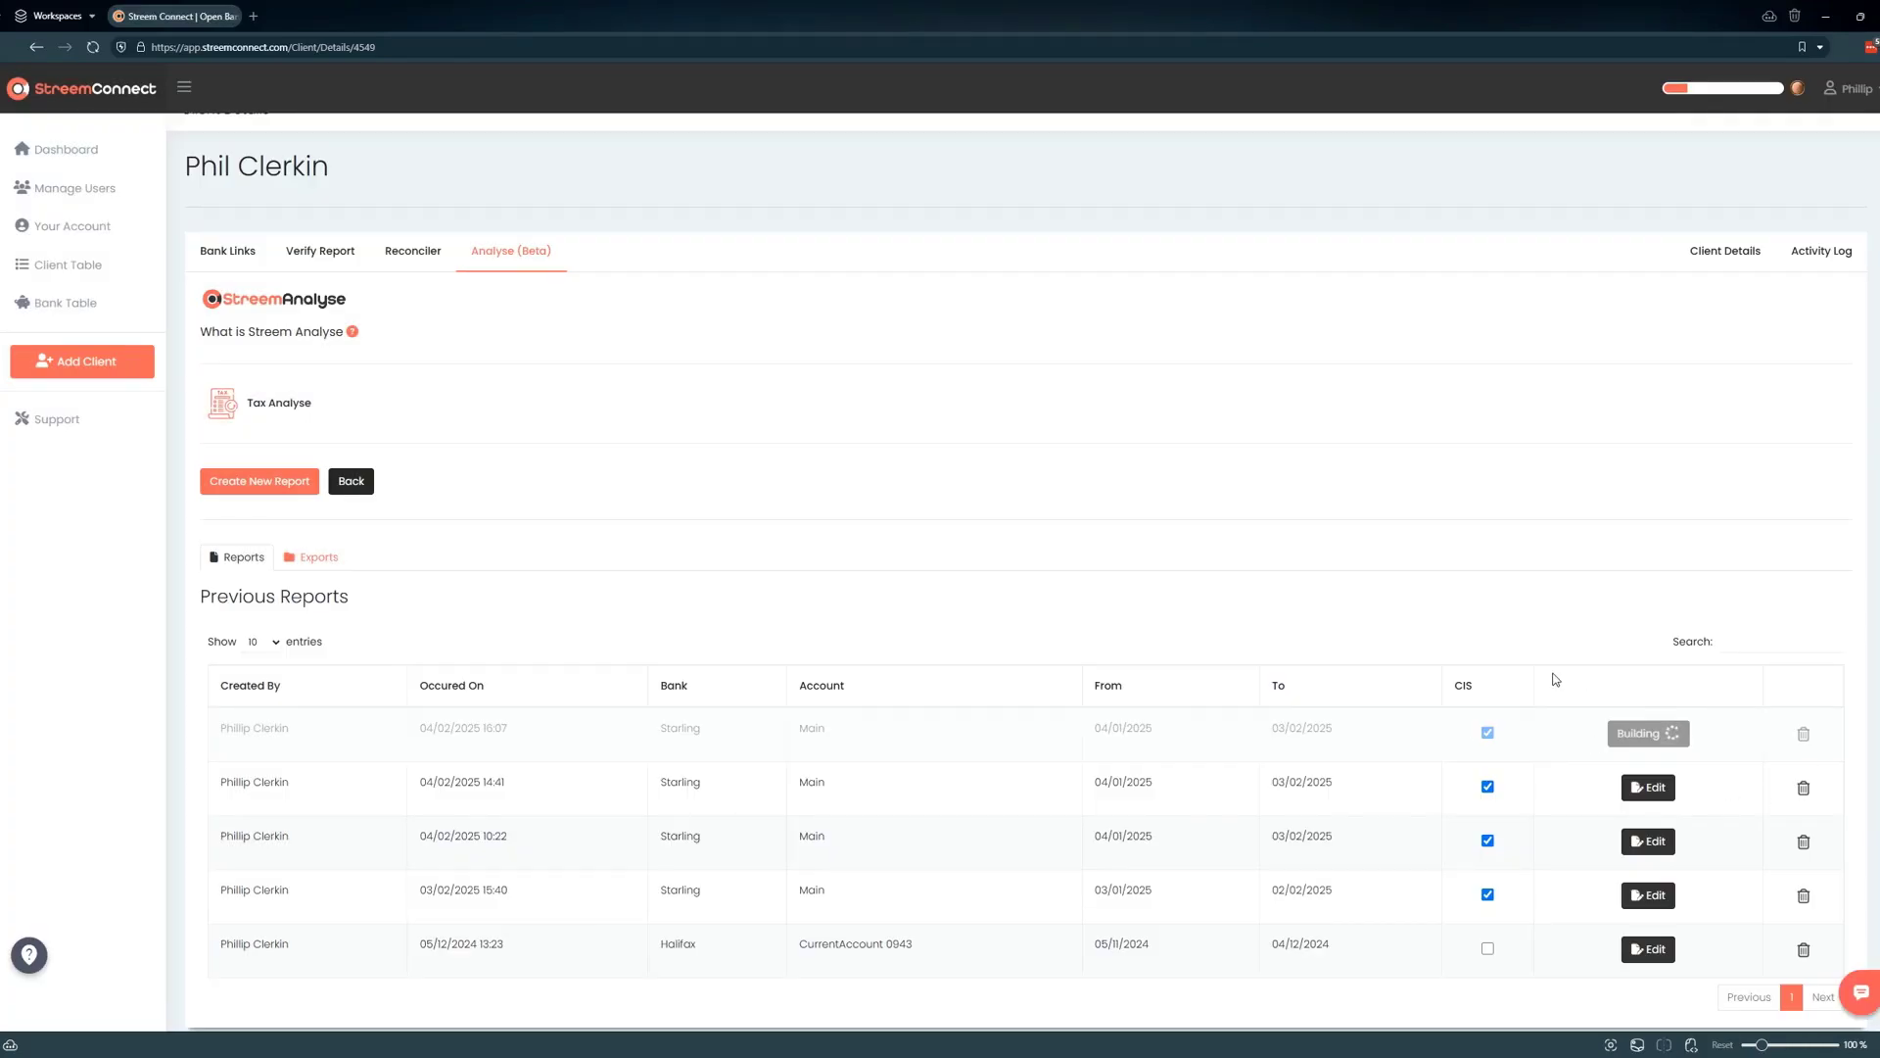
# Open the Starling report from 04/02/2025 10:22 for editing and sort its expenditure by grouped supplier
pyautogui.scroll(-1, 1646, 735)
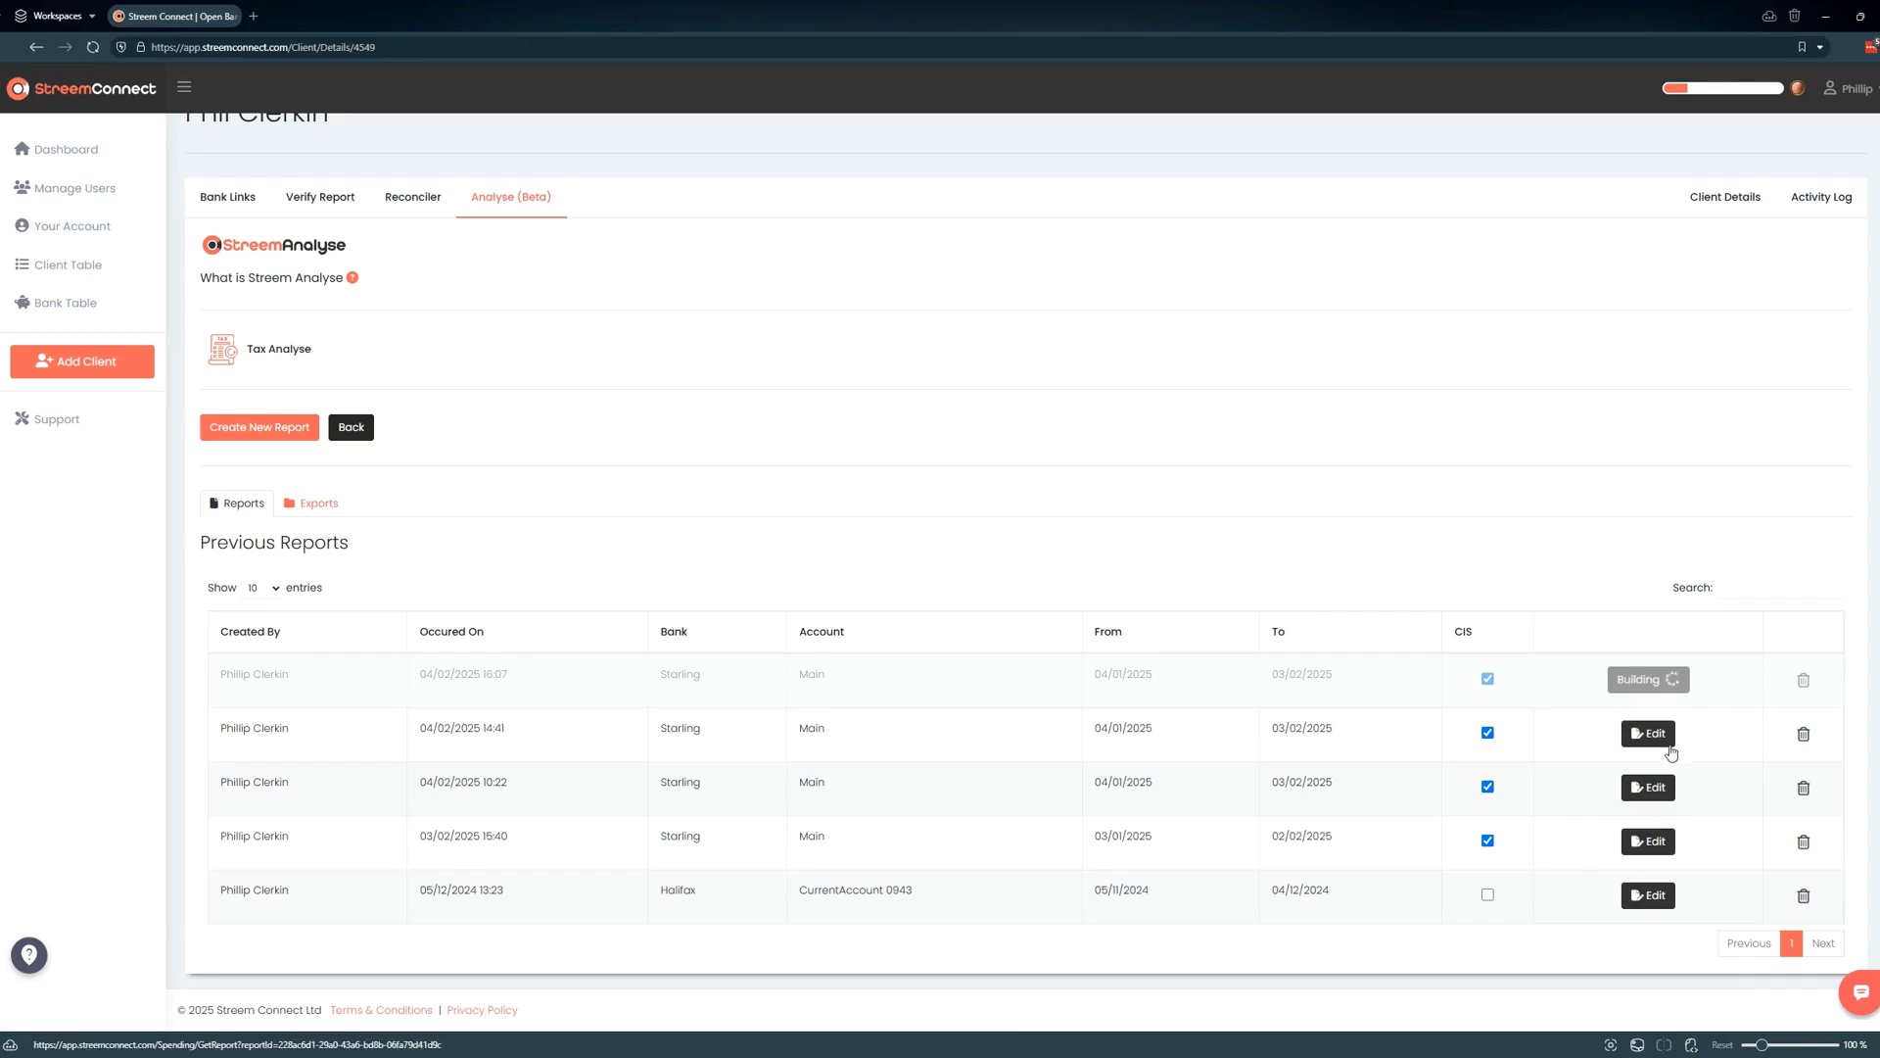
pyautogui.click(1655, 793)
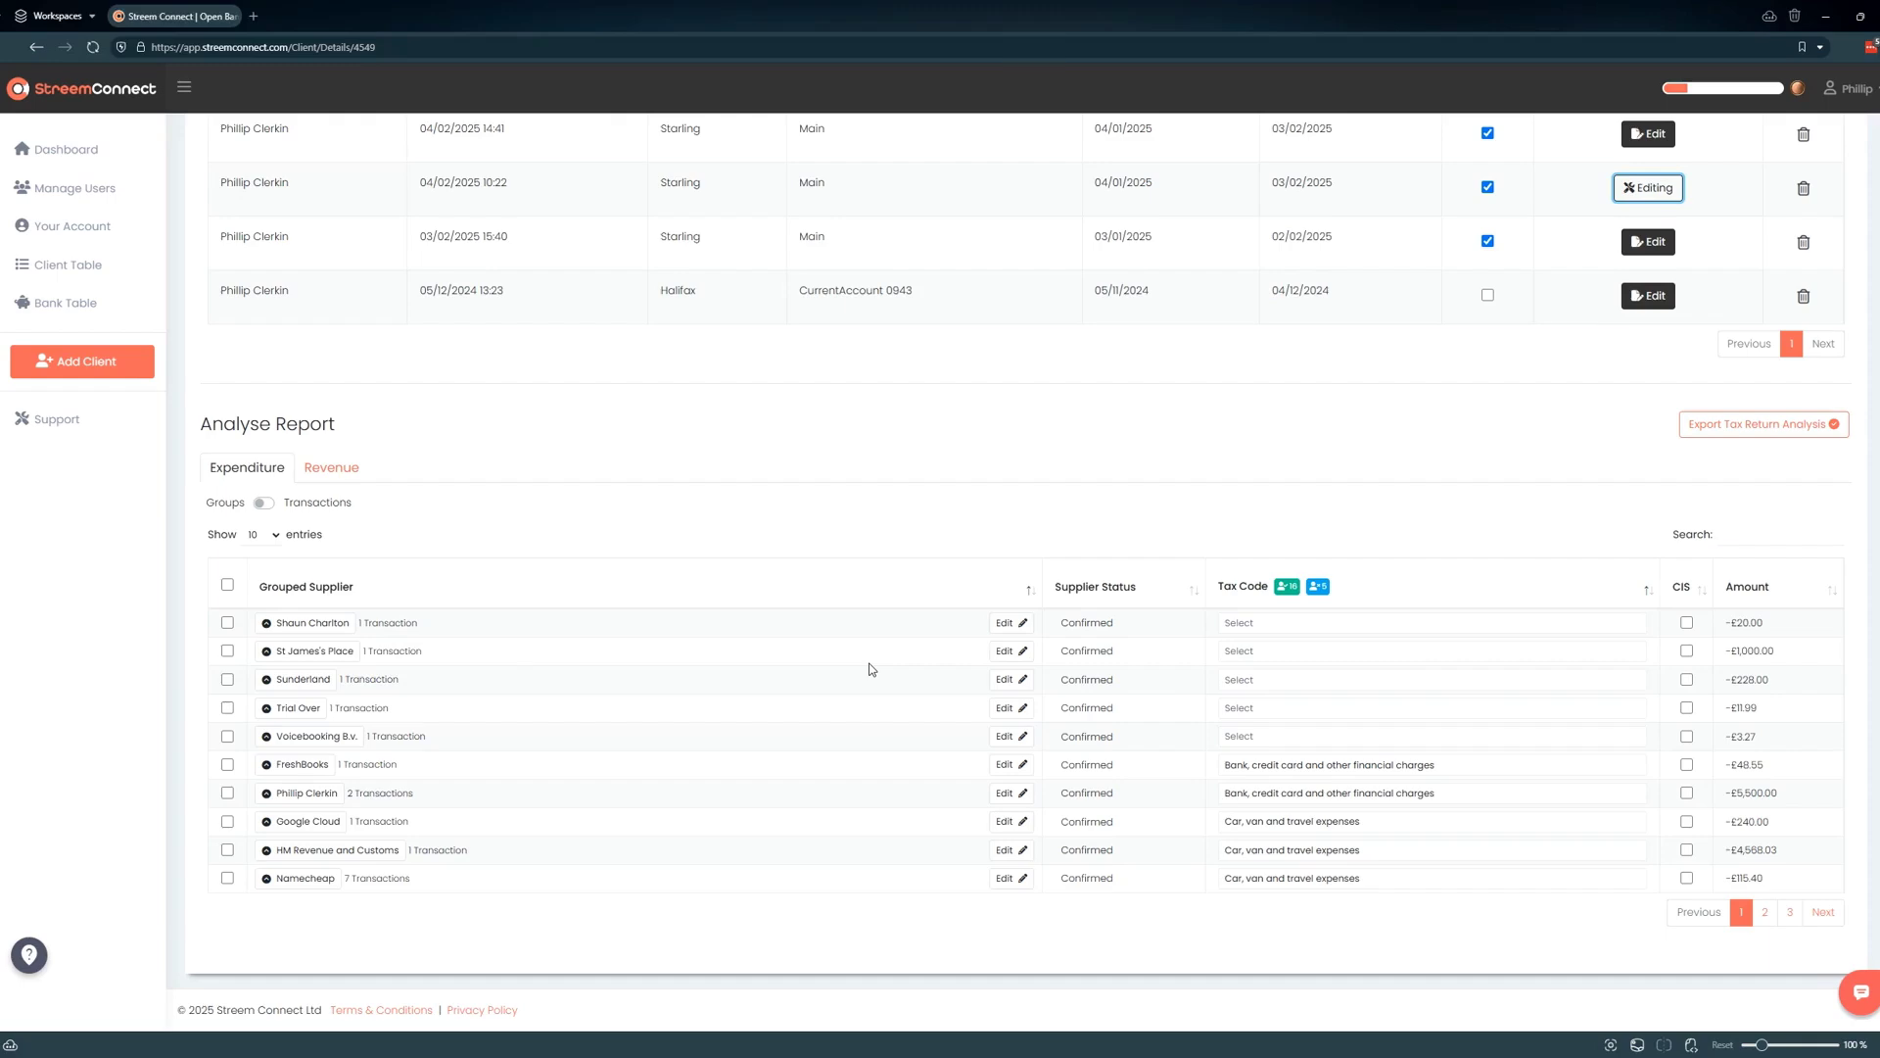
pyautogui.click(347, 589)
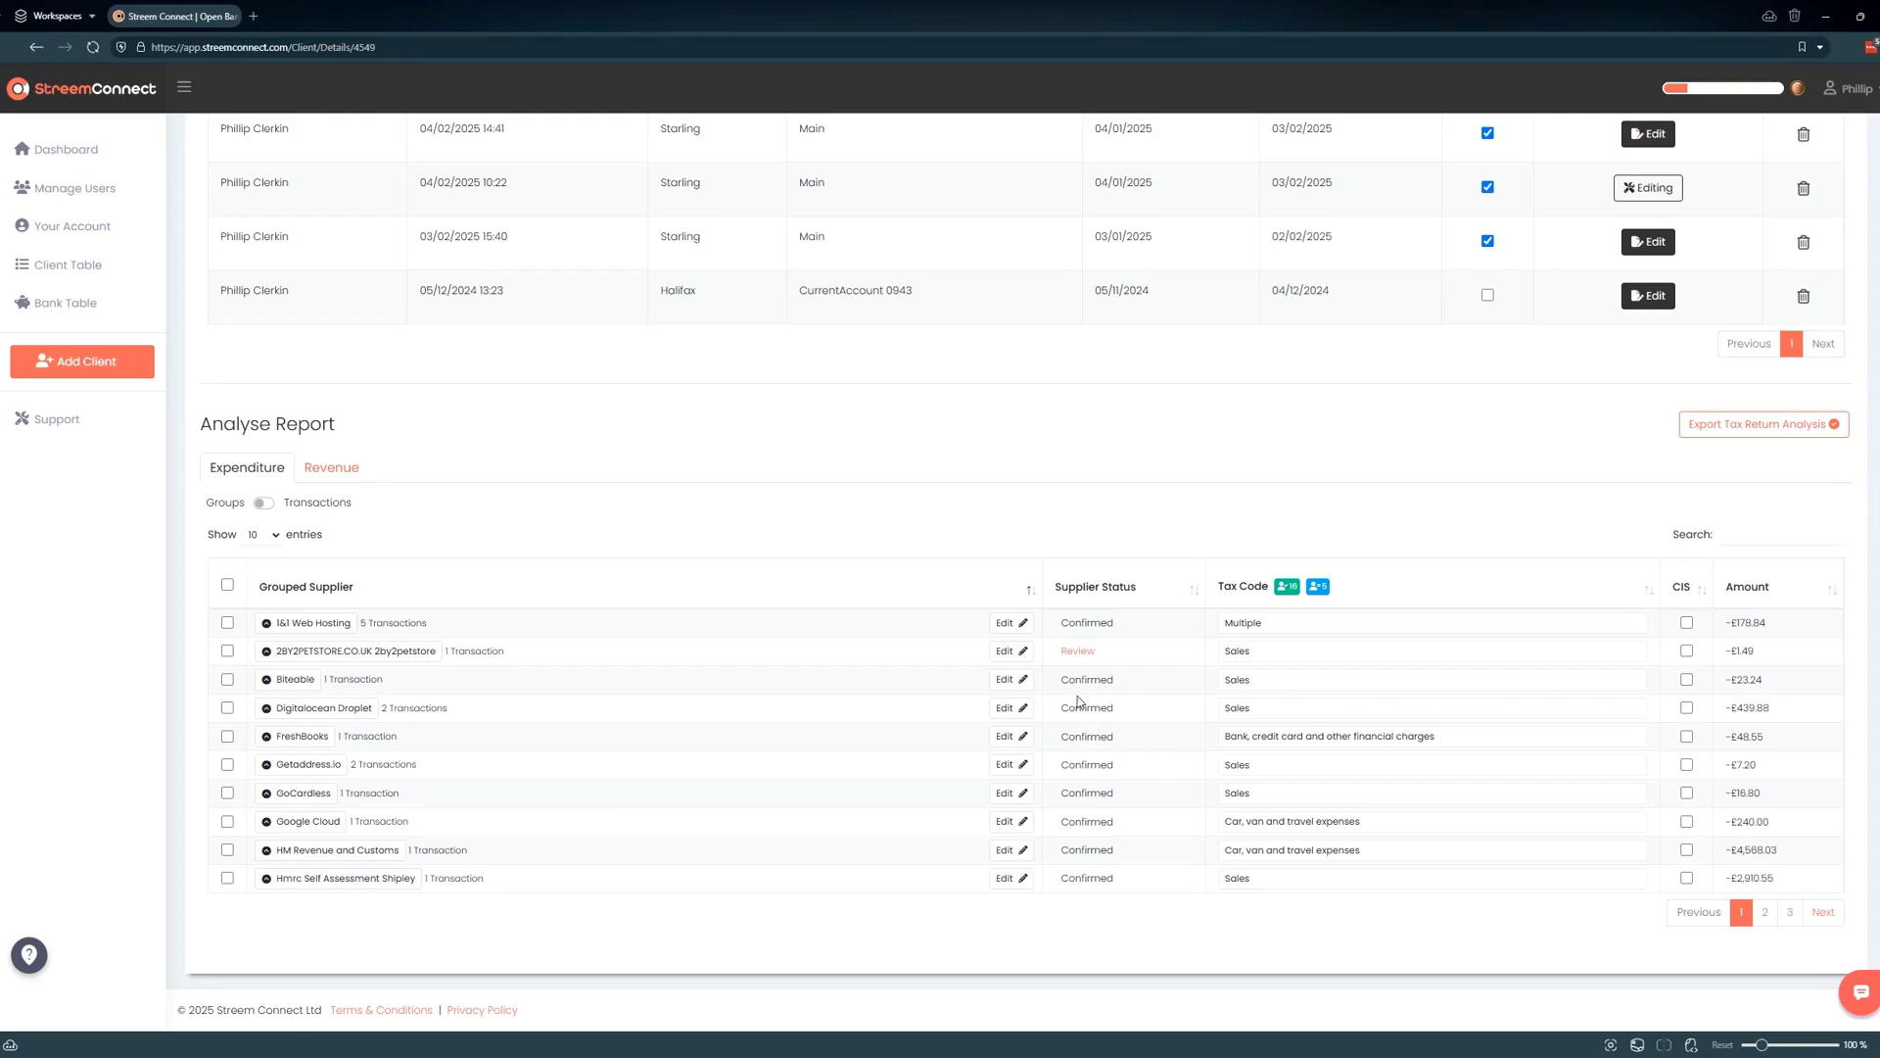
pyautogui.moveTo(1062, 707); pyautogui.dragTo(1122, 718)
pyautogui.click(1122, 718)
pyautogui.click(999, 656)
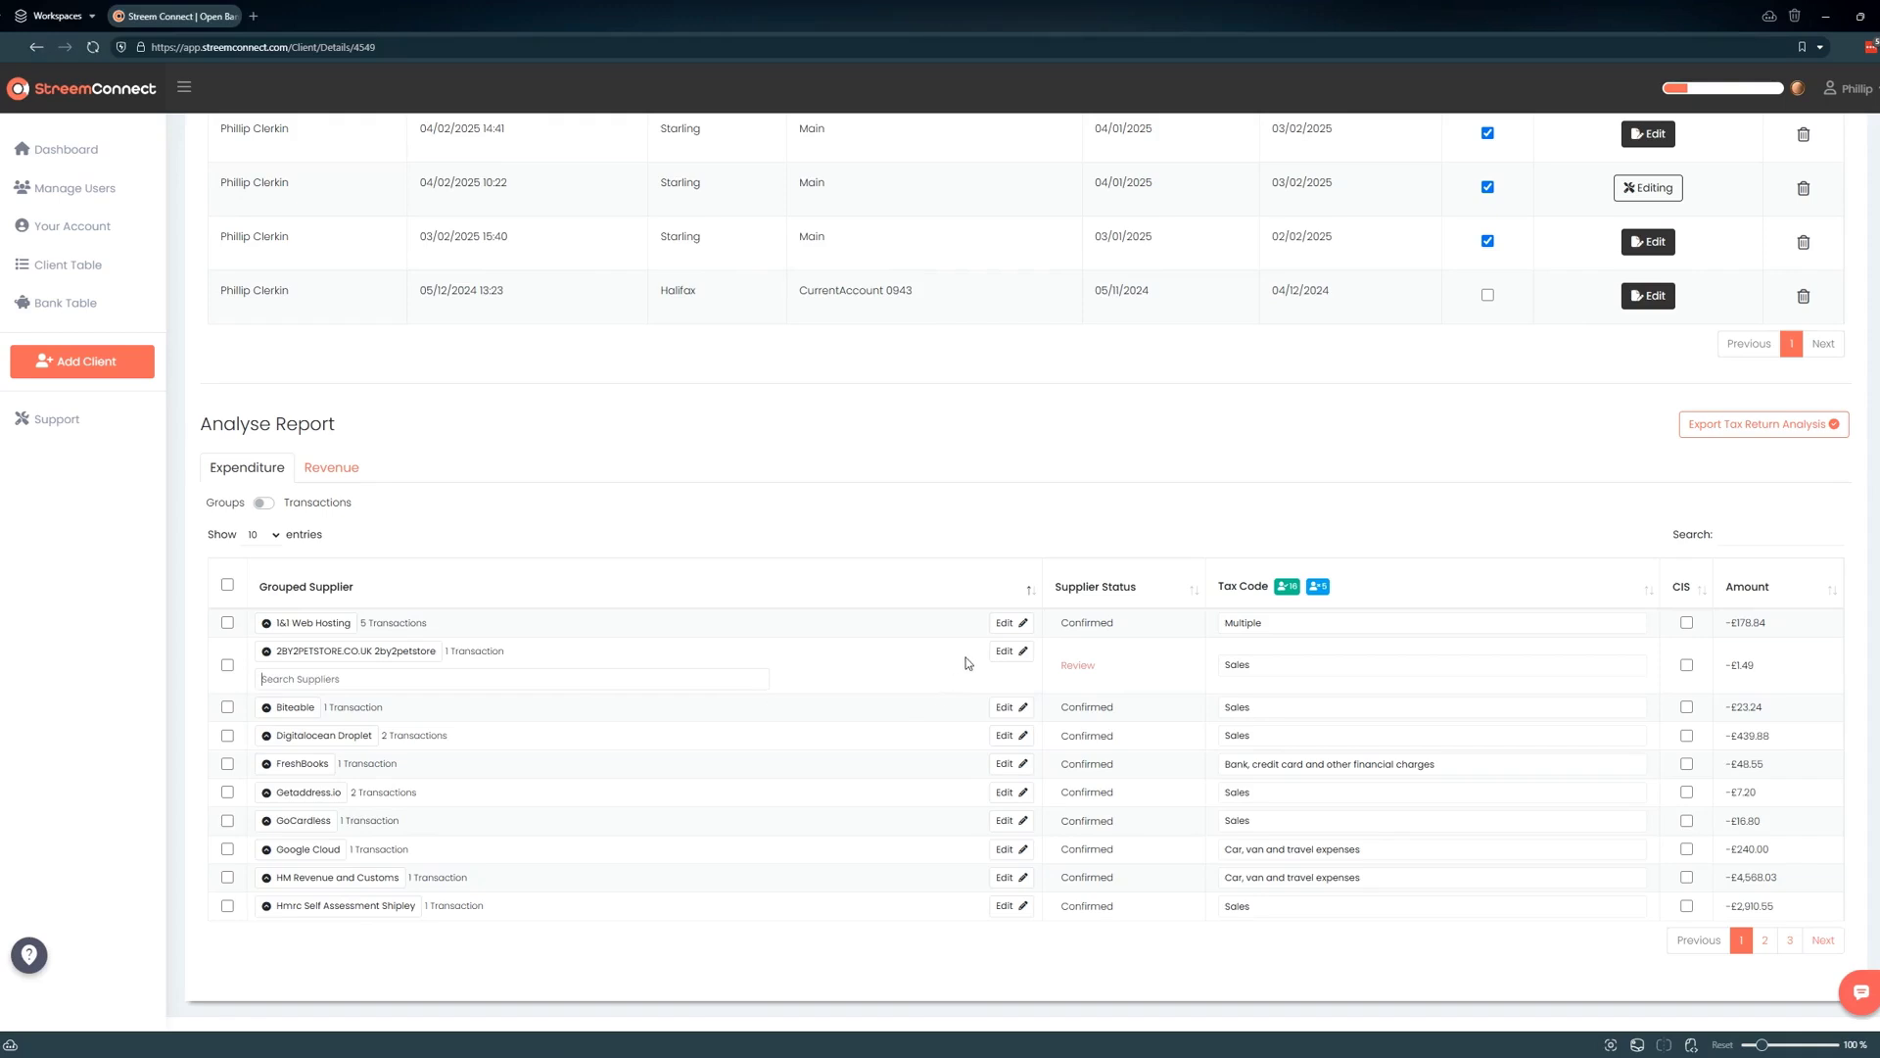
pyautogui.click(1011, 659)
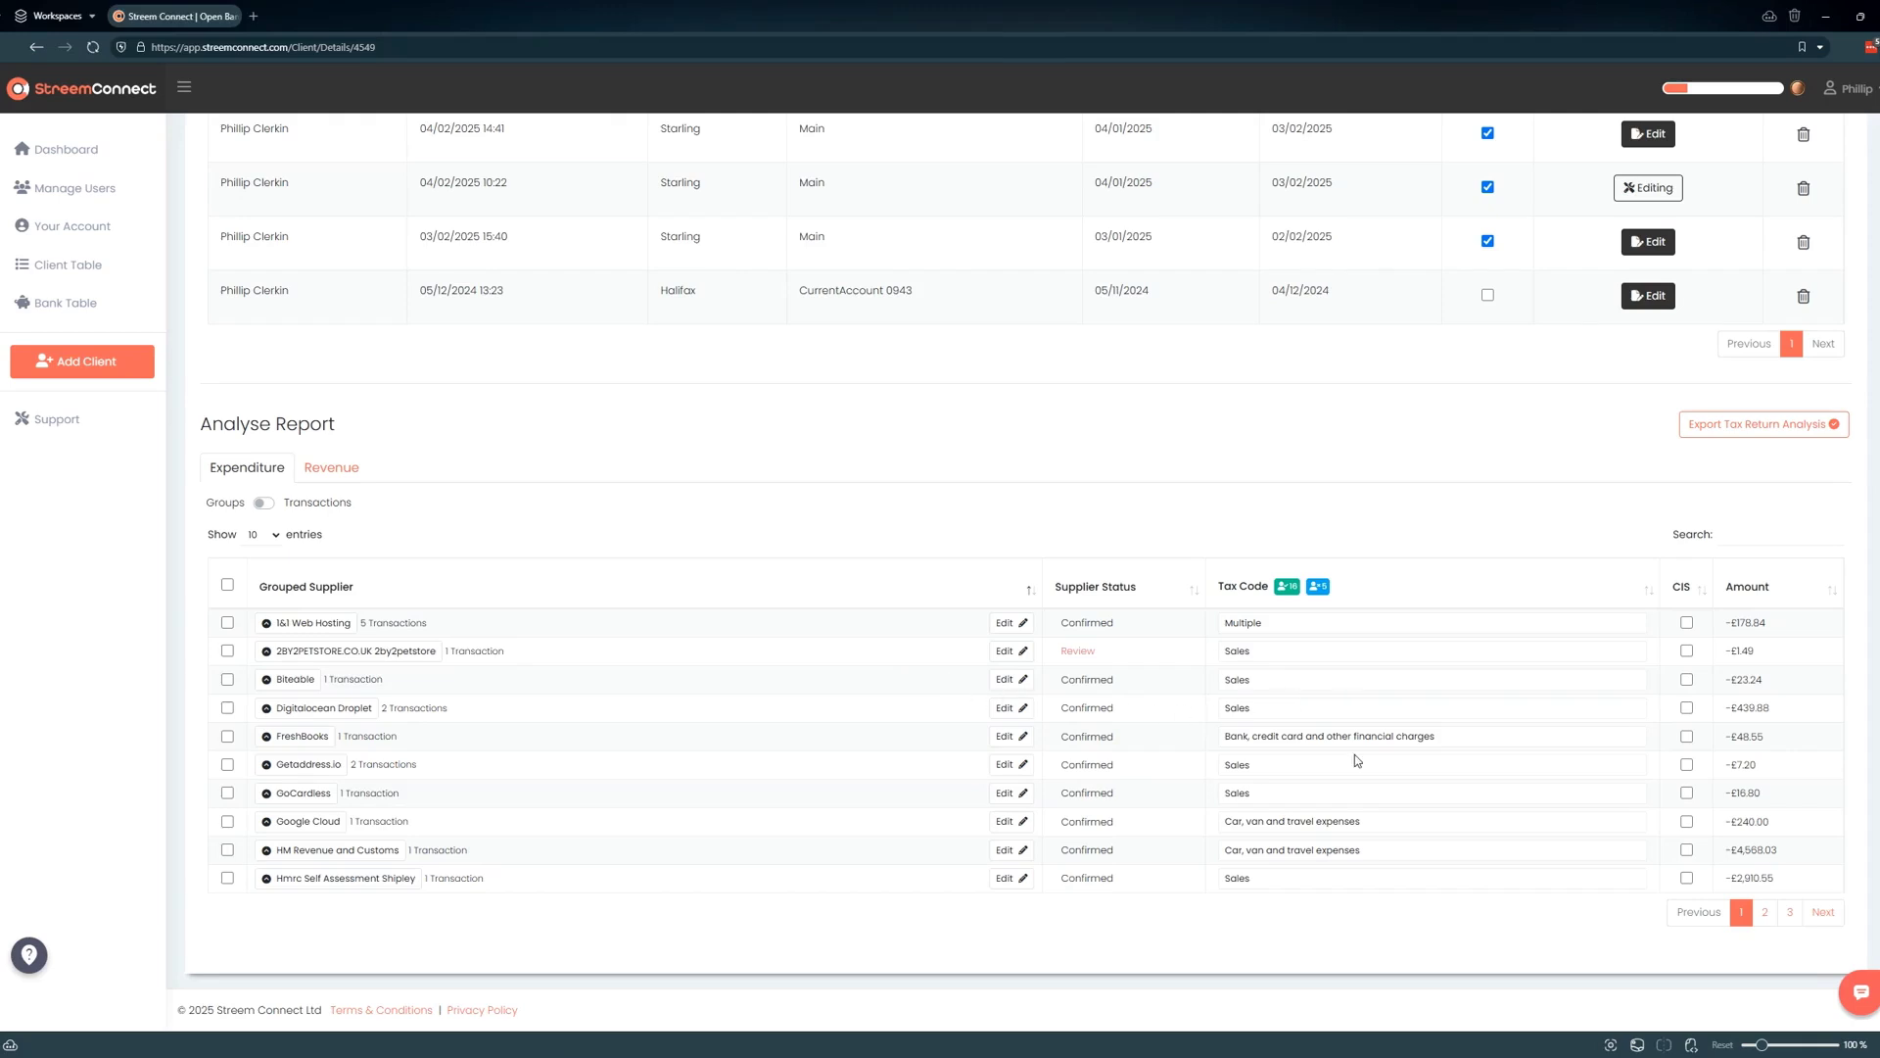
# Set the tax code of the 2BY2PETSTORE.CO.UK and 1&1 Web Hosting groups to Repairs and maintenance of property and equipment
pyautogui.click(1300, 653)
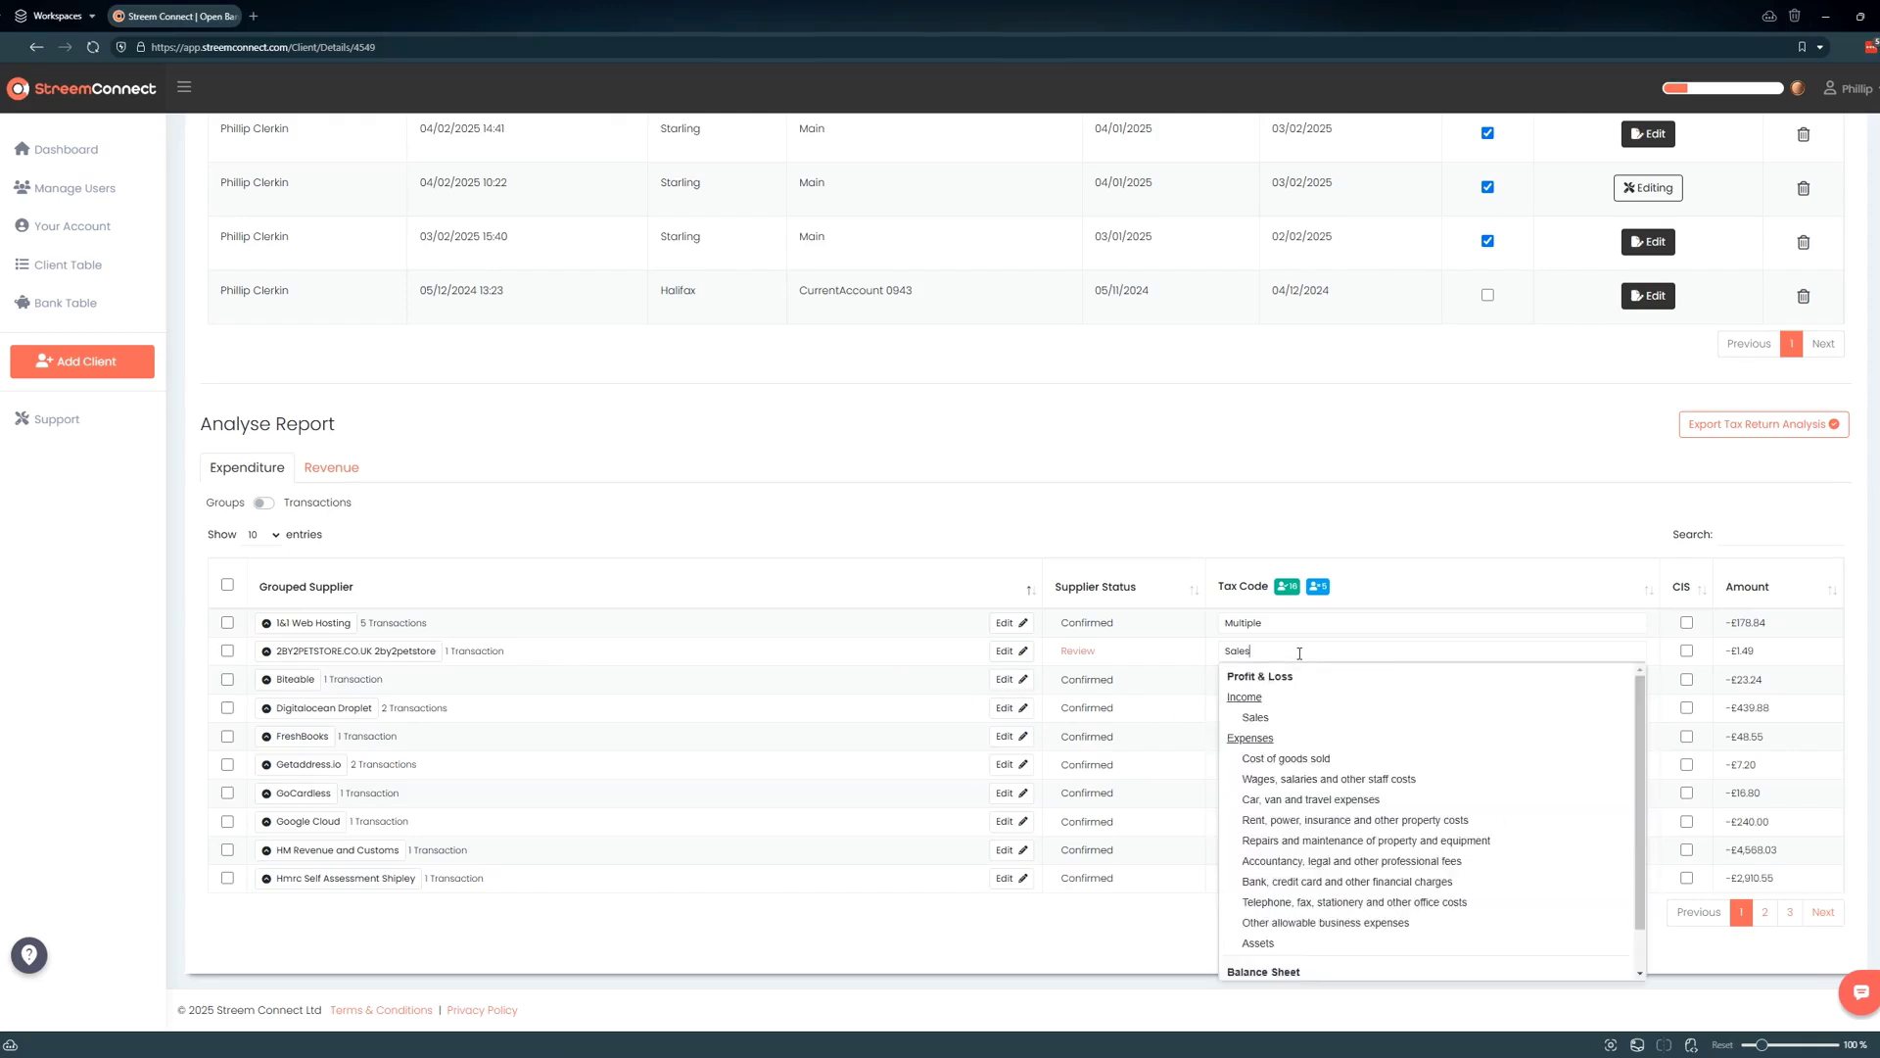
pyautogui.click(1268, 848)
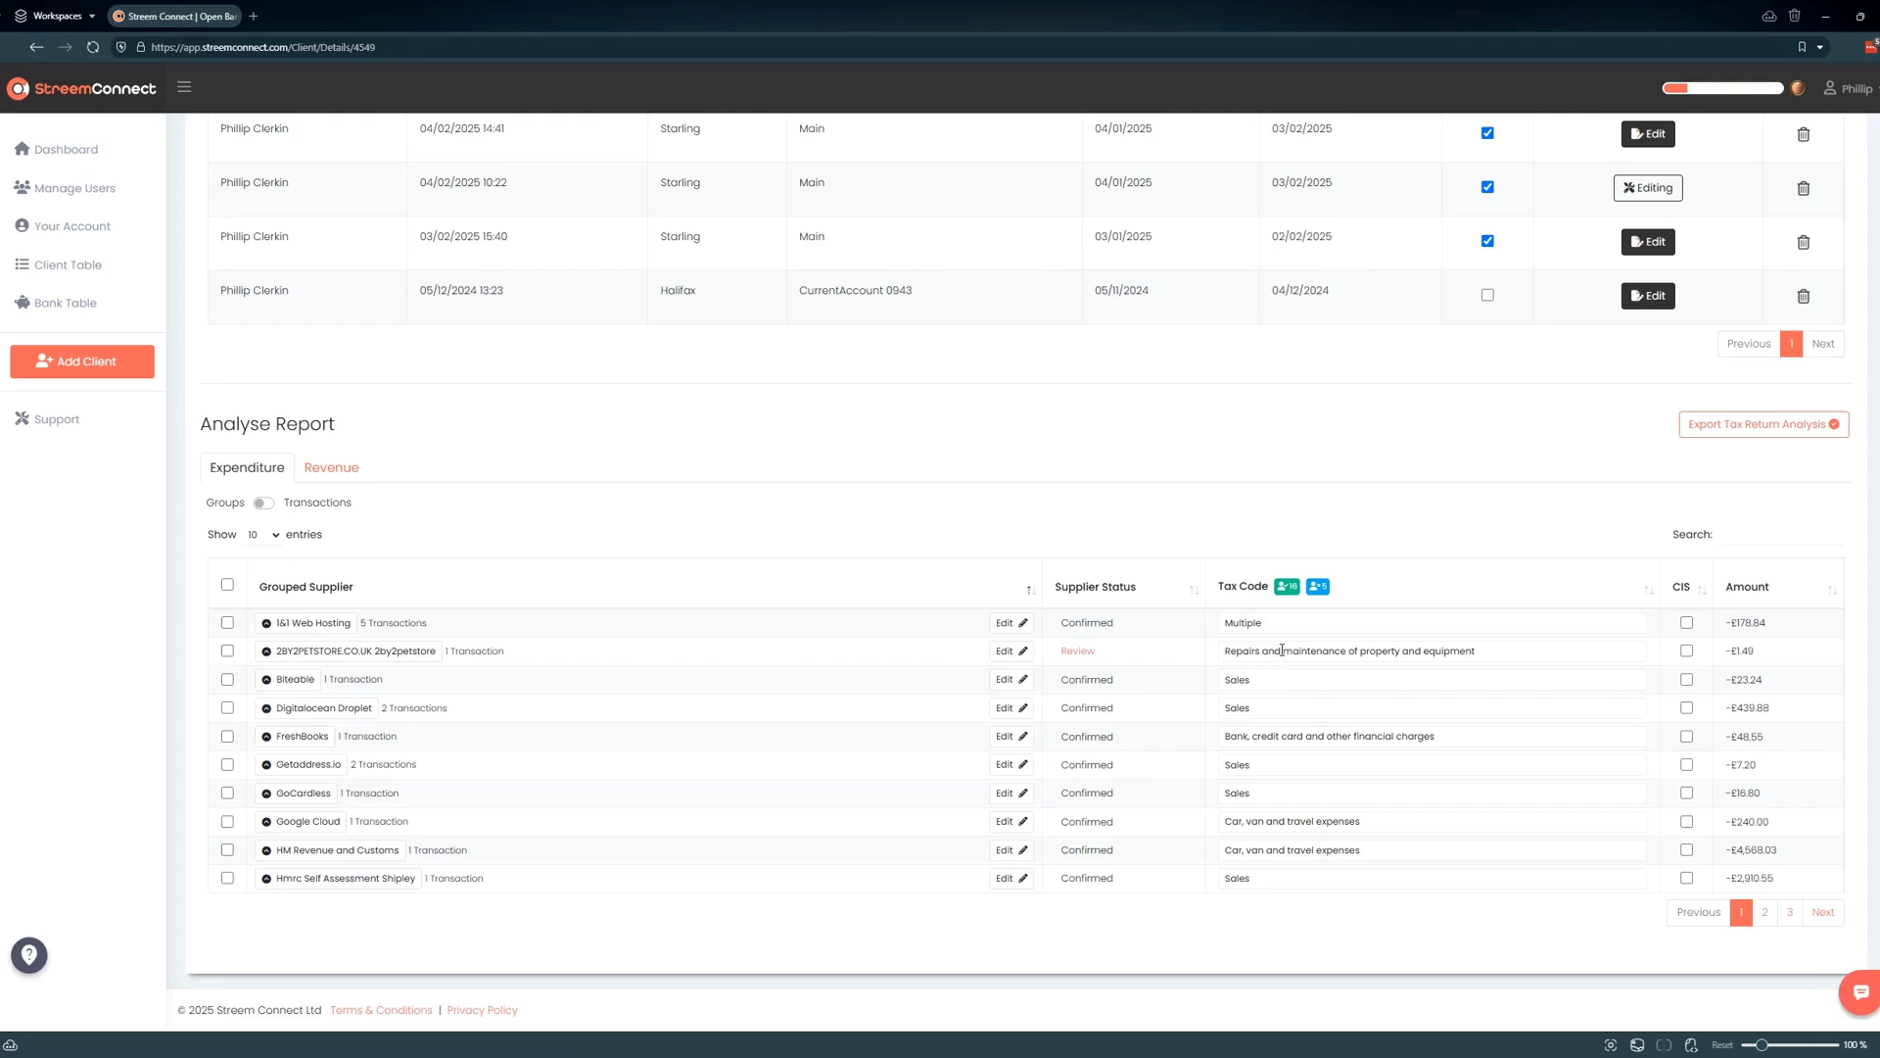
pyautogui.click(1320, 625)
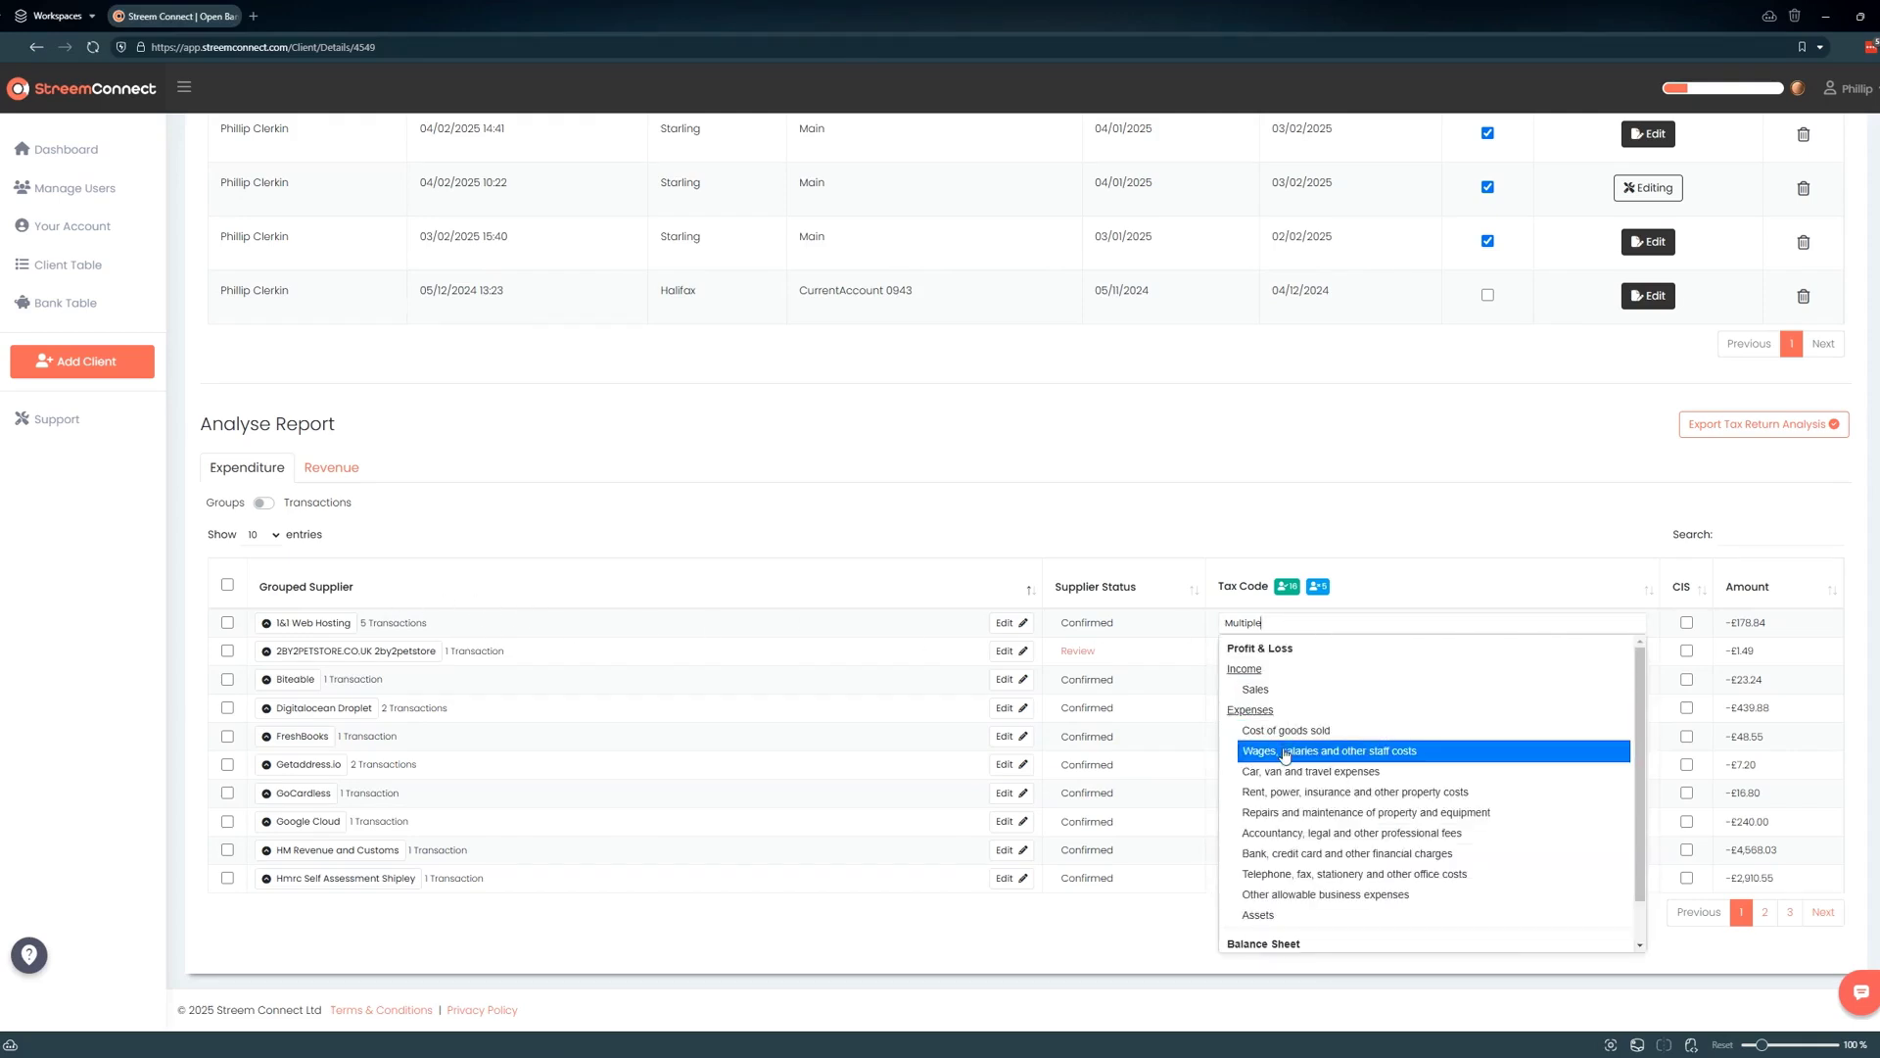
pyautogui.click(1286, 813)
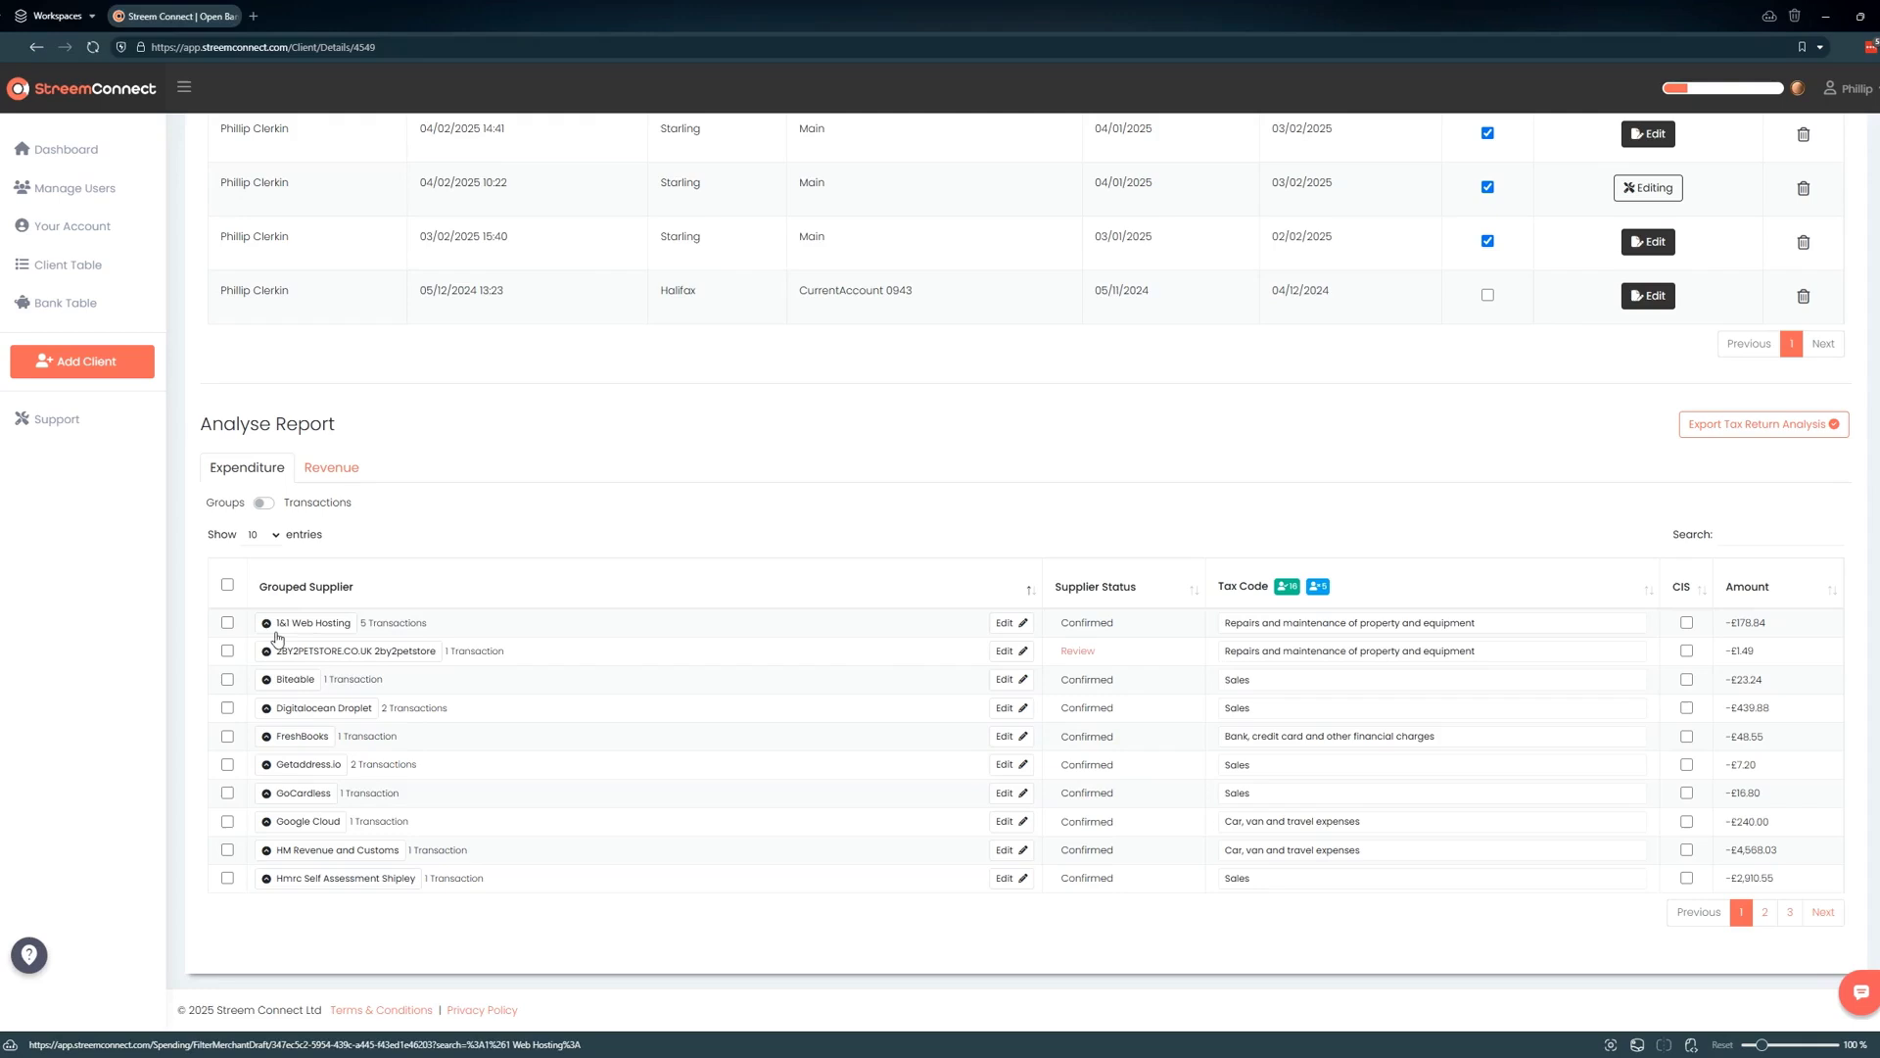
# Select the 1&1 Web Hosting, 2BY2PETSTORE.CO.UK, Biteable and Digitalocean Droplet groups and set their tax code to Car, van and travel expenses
pyautogui.click(227, 623)
pyautogui.click(227, 650)
pyautogui.click(227, 680)
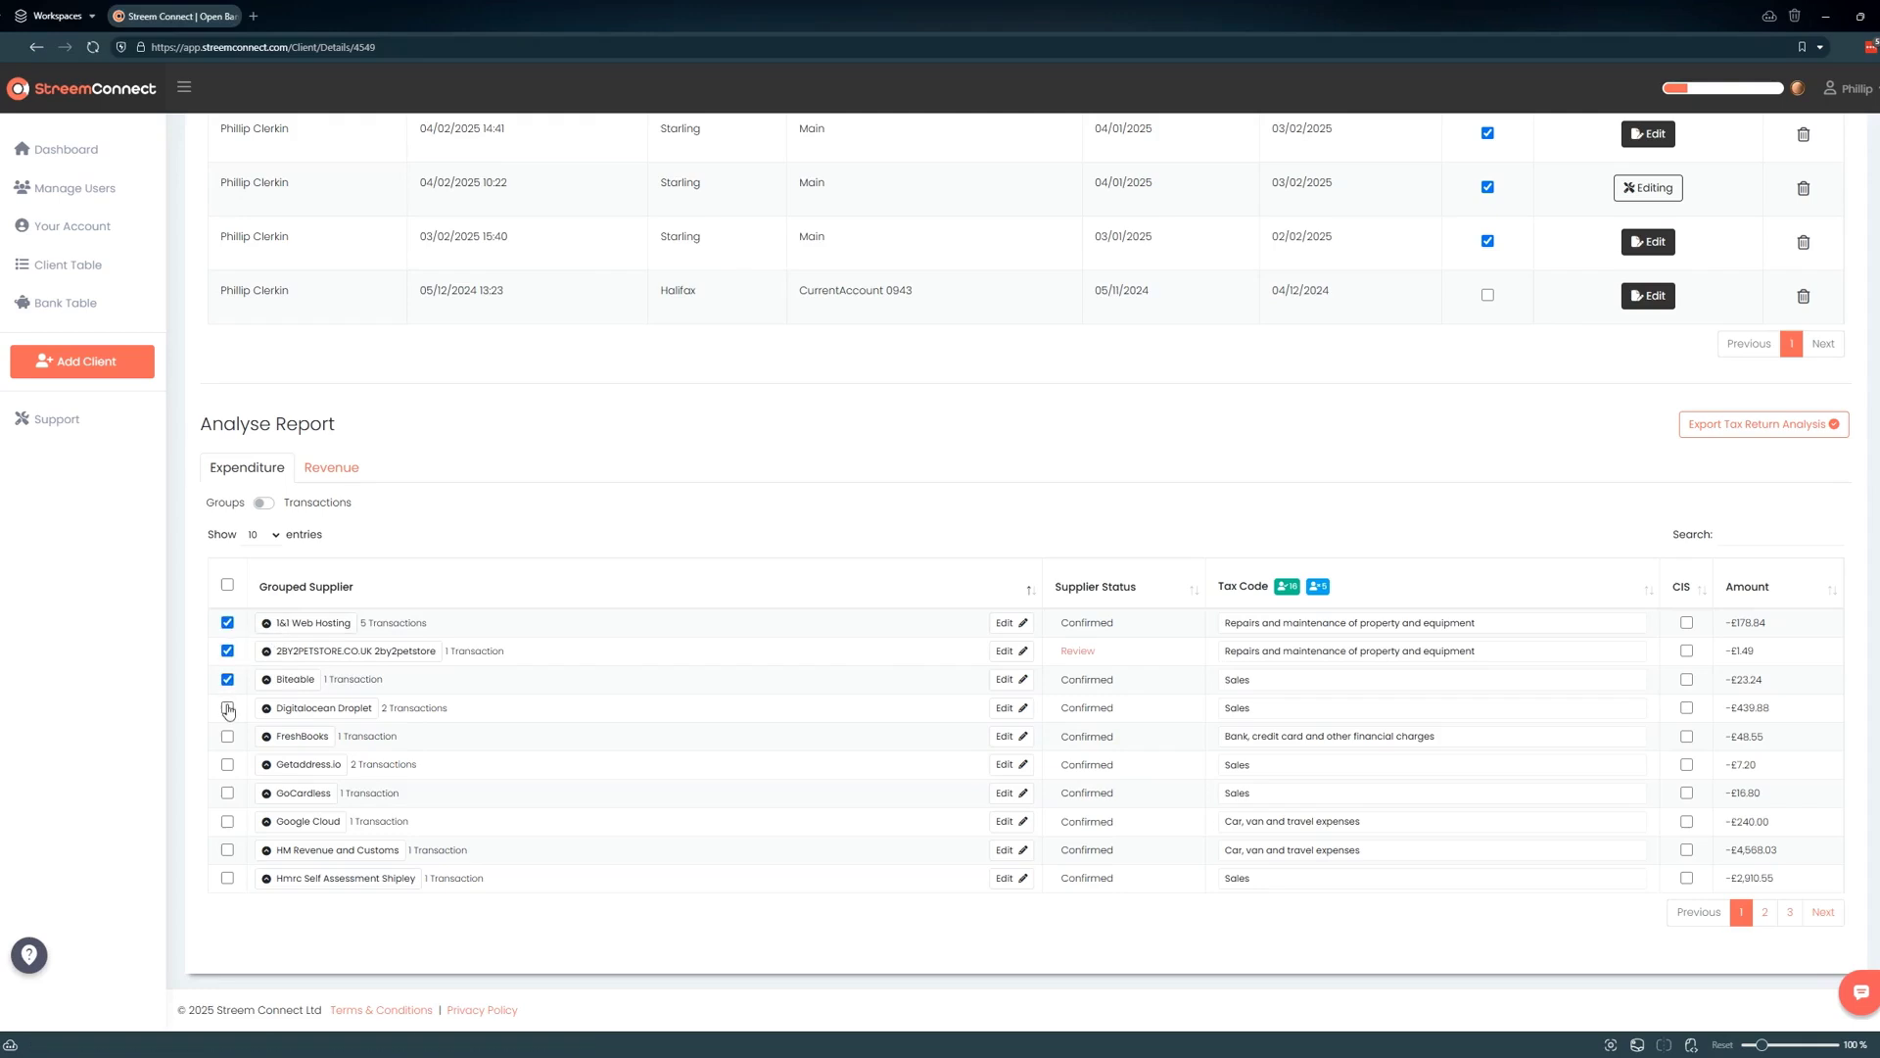
pyautogui.click(227, 708)
pyautogui.click(1409, 619)
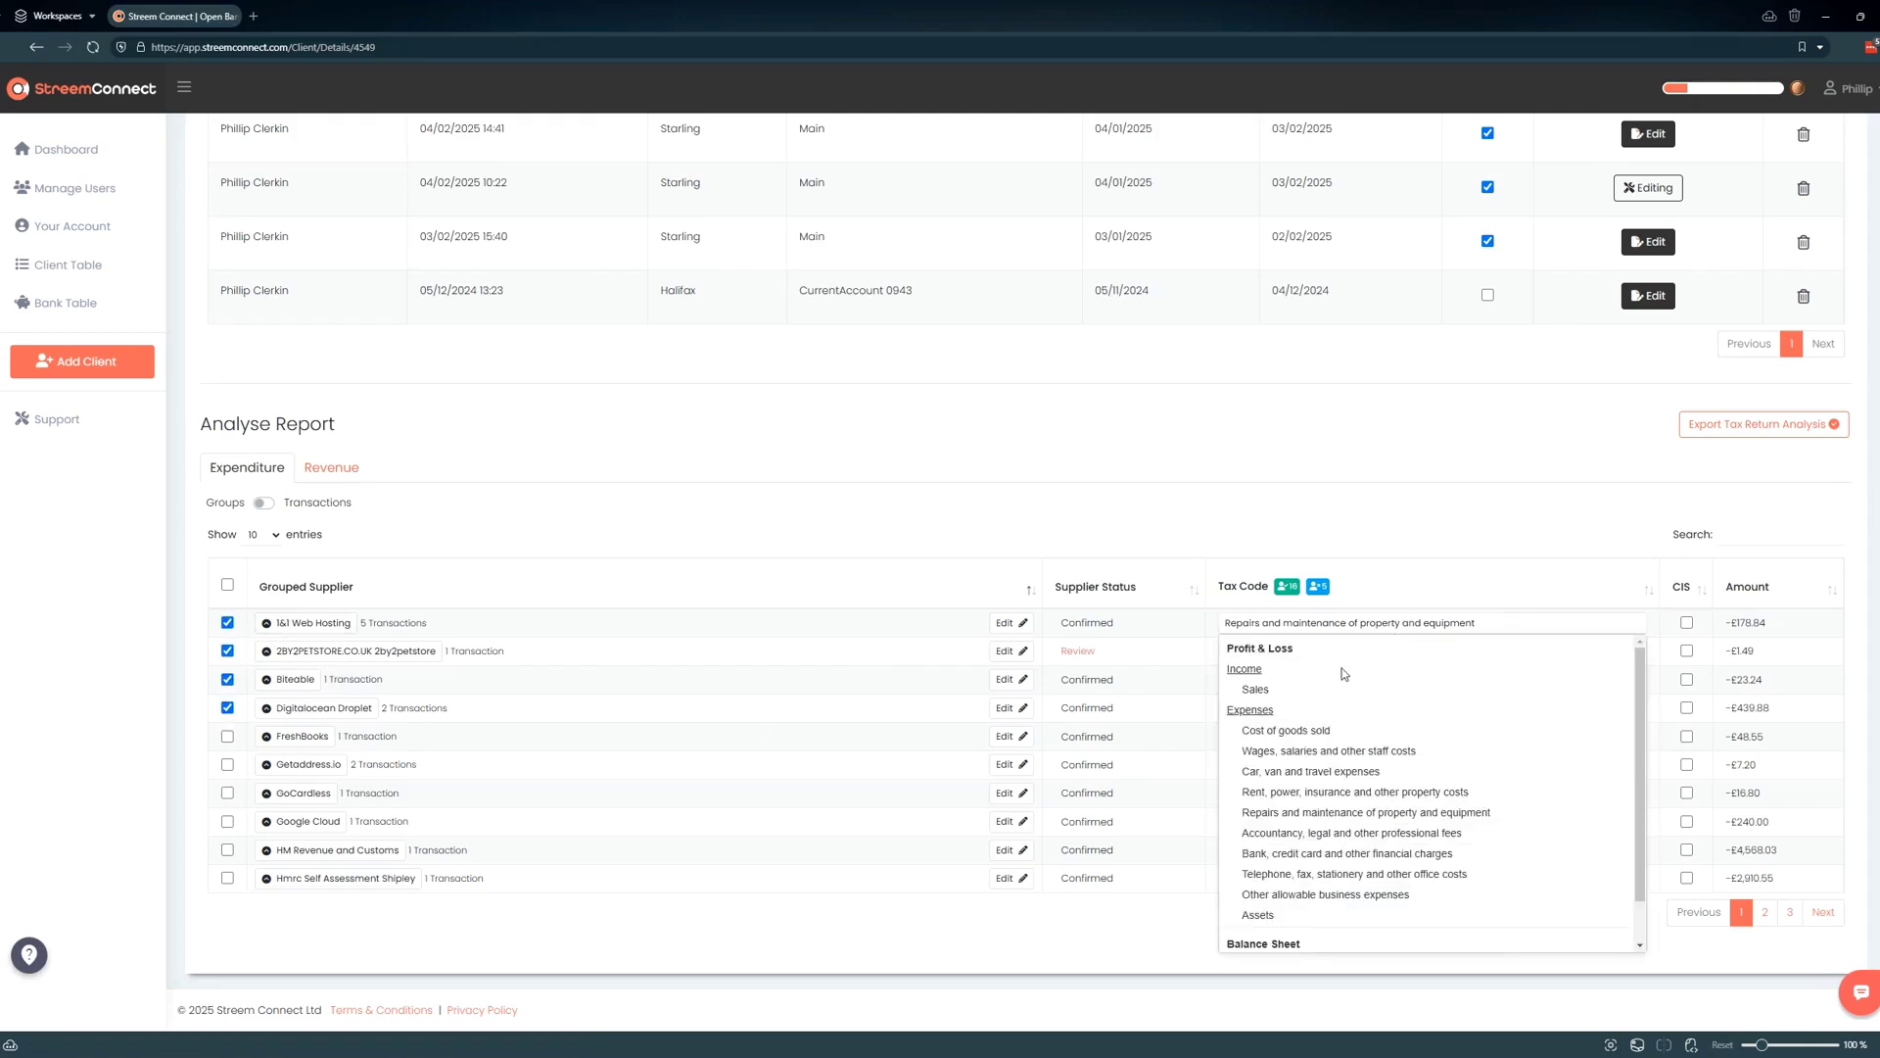
pyautogui.click(1273, 747)
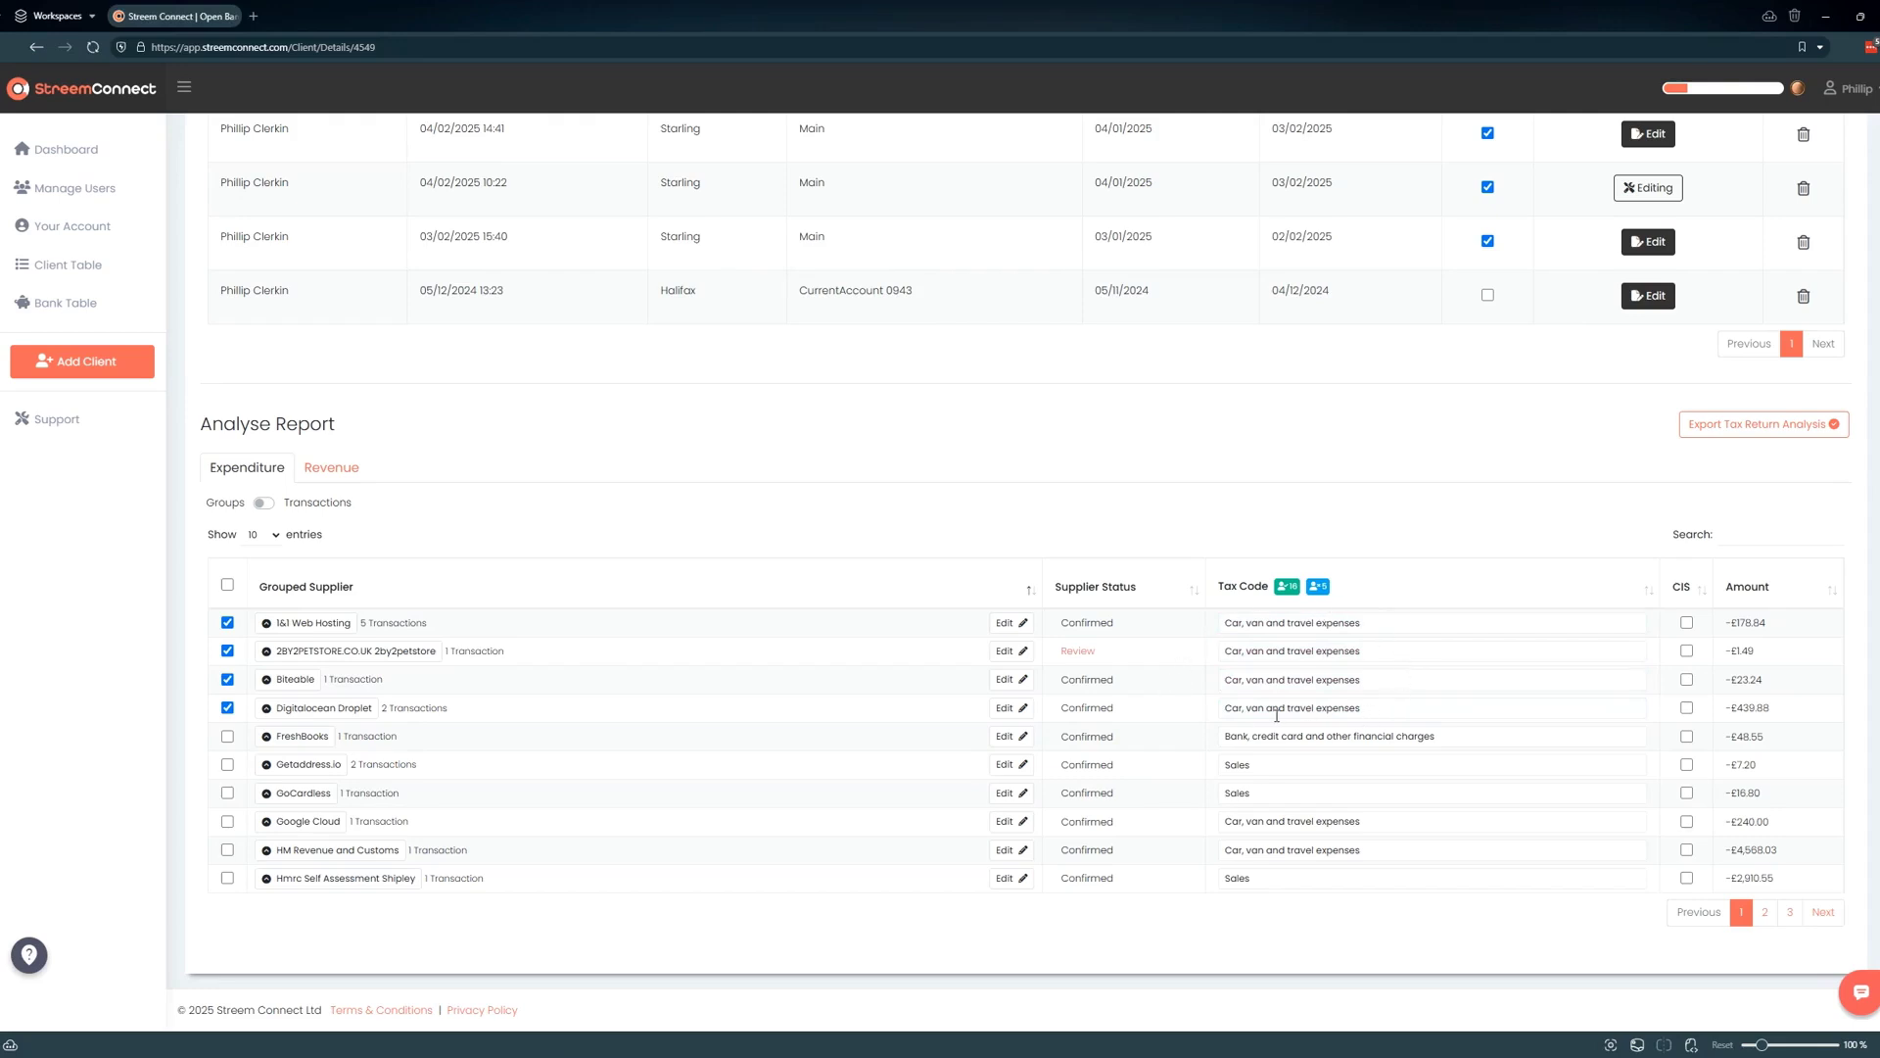
pyautogui.click(226, 591)
pyautogui.click(228, 587)
pyautogui.click(228, 624)
pyautogui.keyDown('shift'); pyautogui.click(227, 765); pyautogui.keyUp('shift')
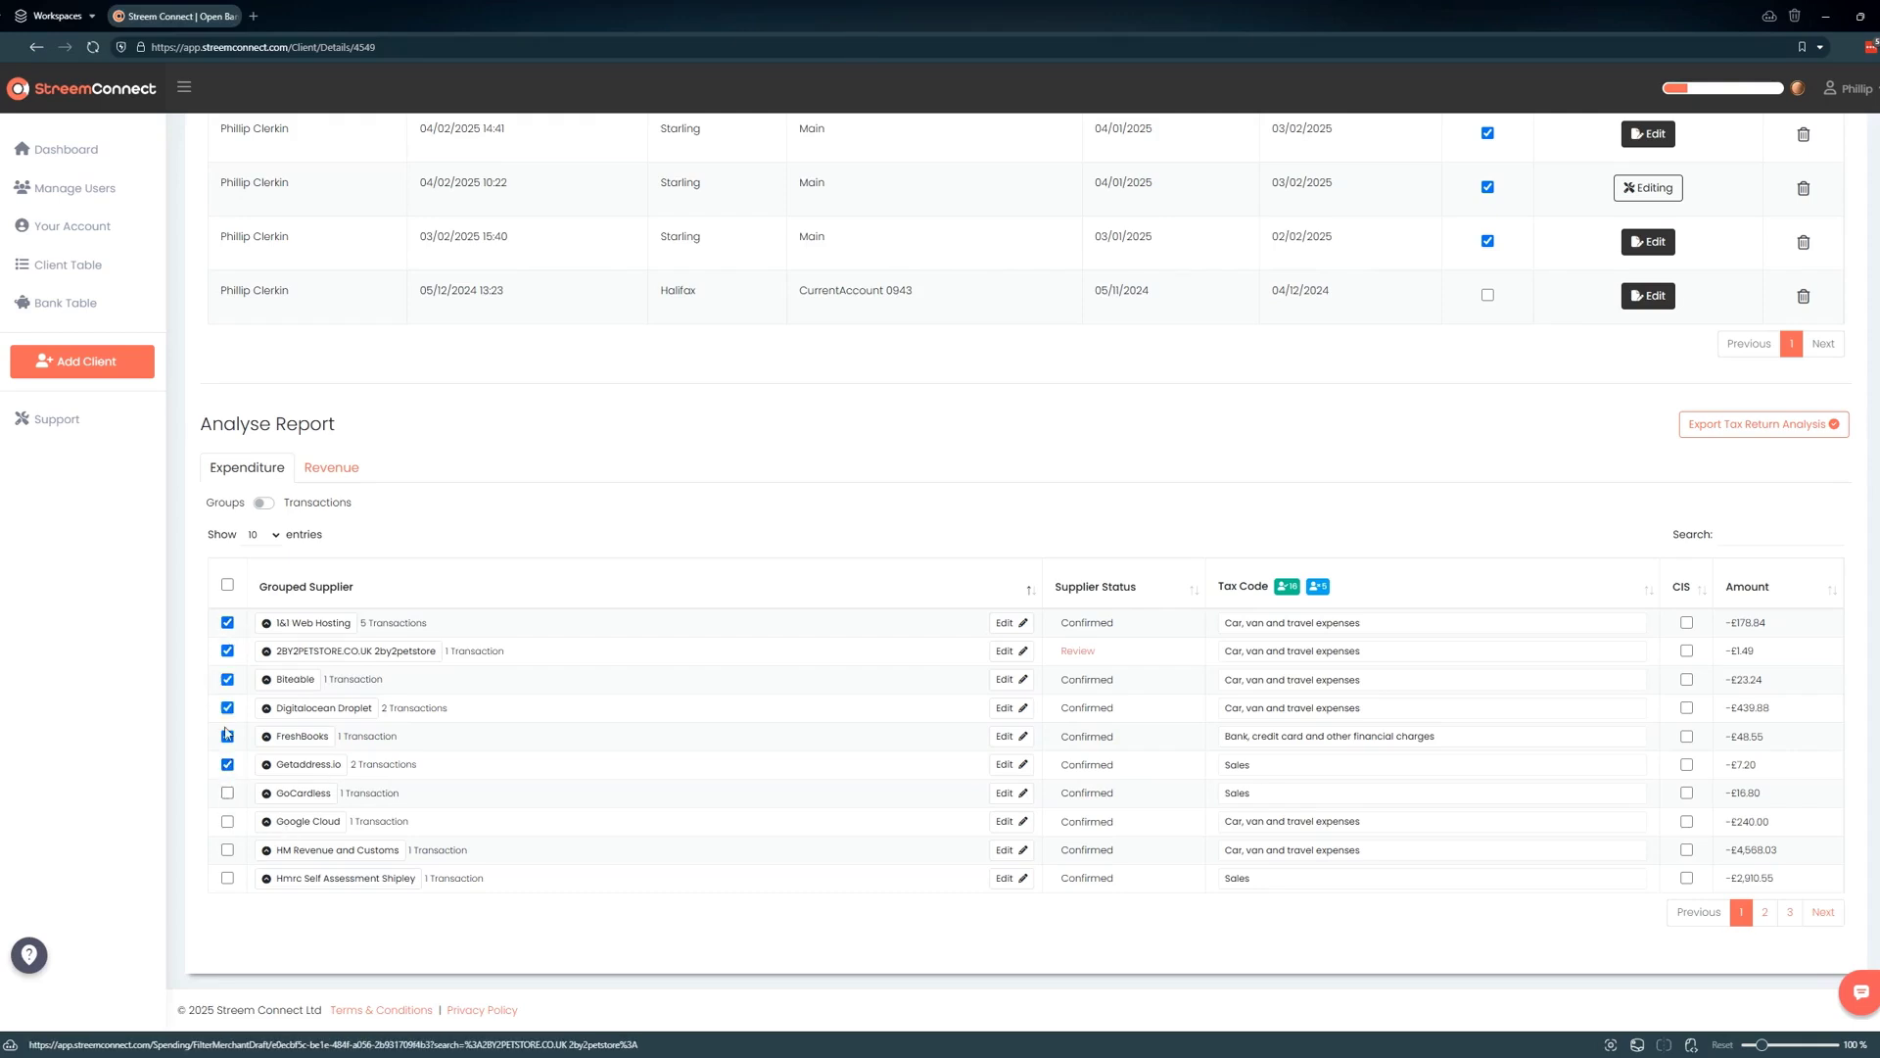
pyautogui.click(227, 586)
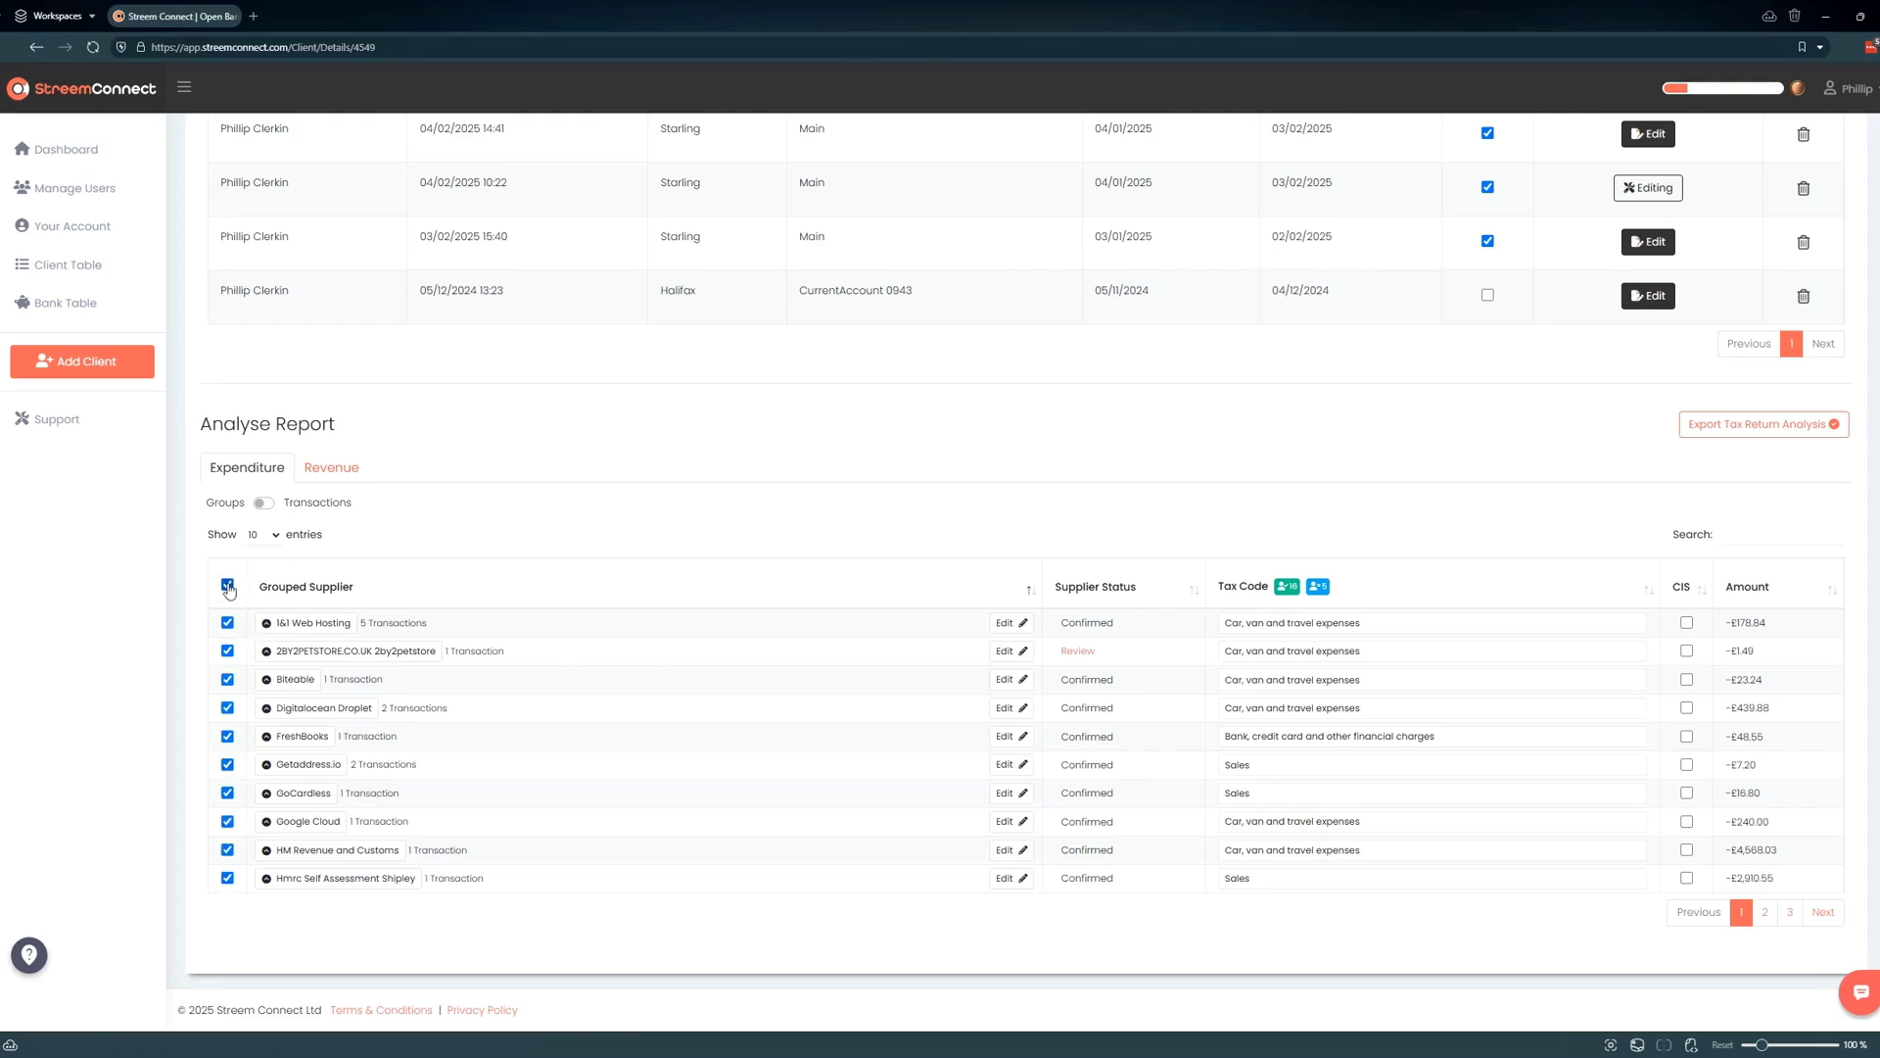
pyautogui.click(228, 587)
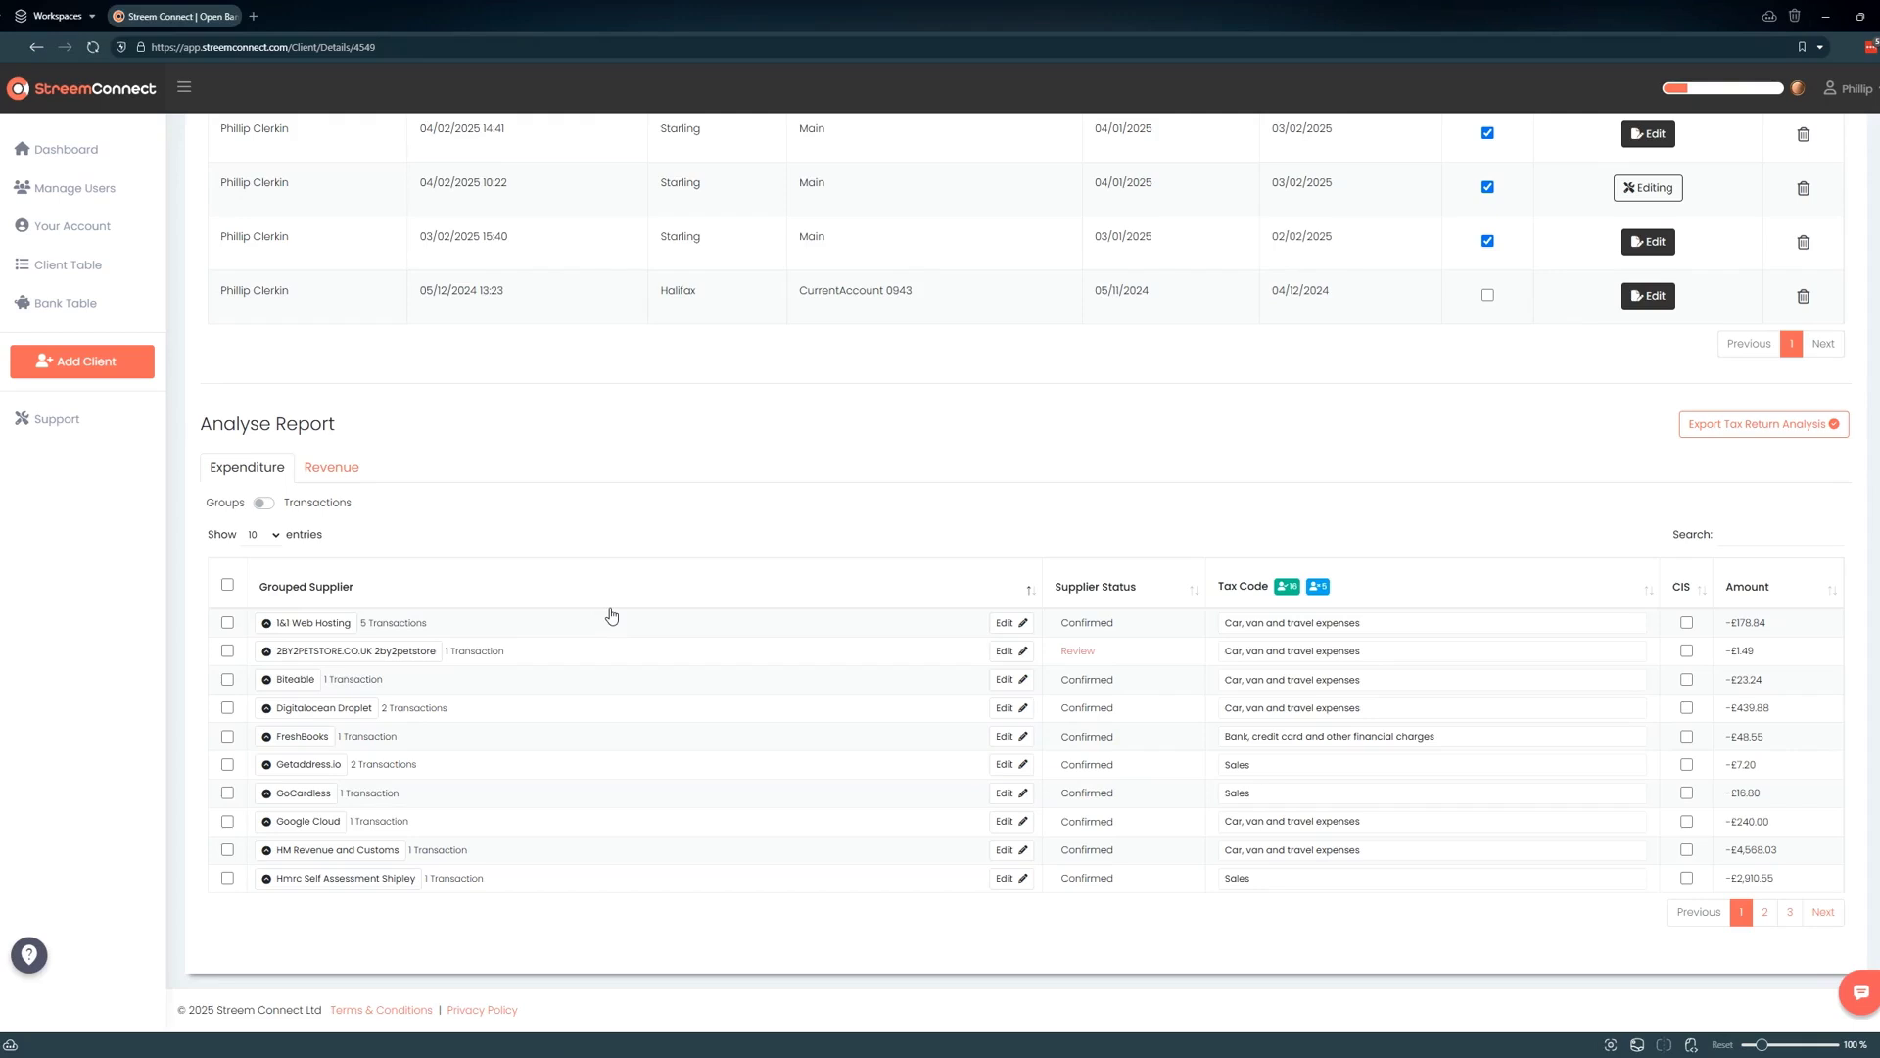
# View the expenditure as individual transactions, and return to the grouped supplier view
pyautogui.click(265, 503)
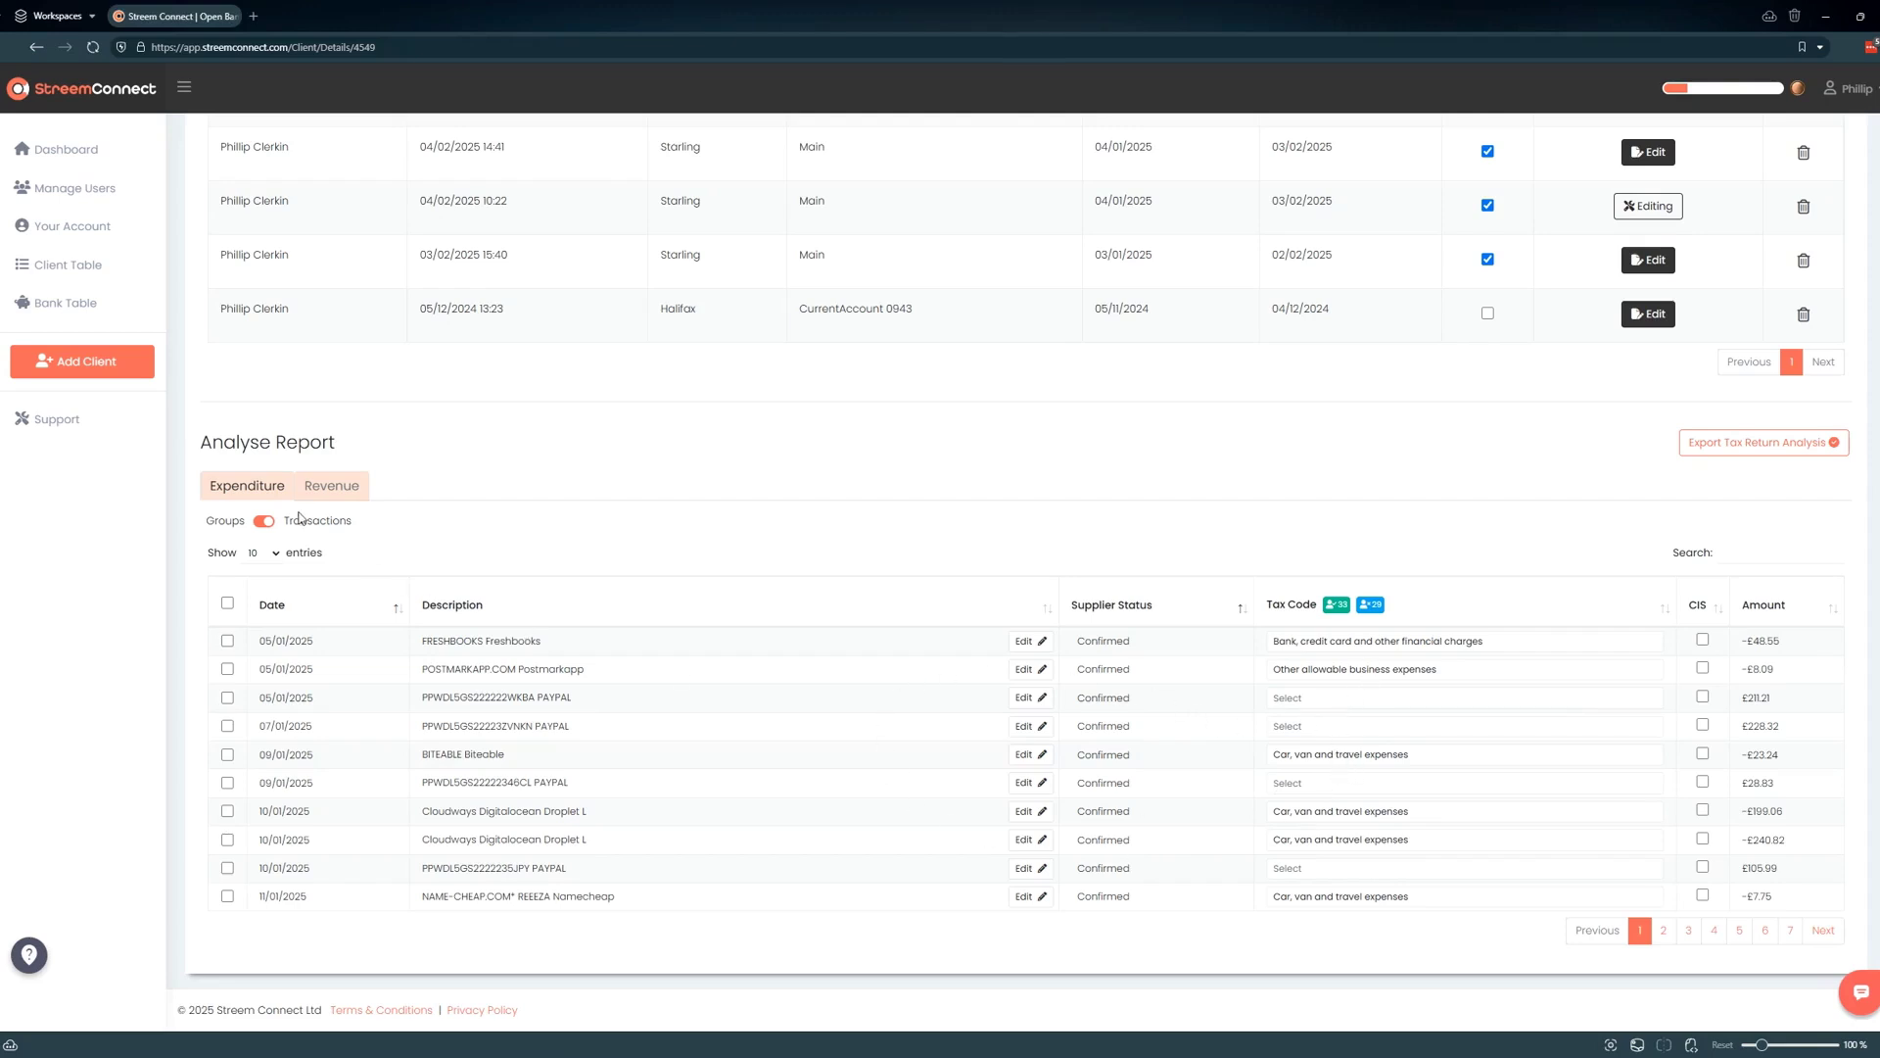
pyautogui.click(262, 522)
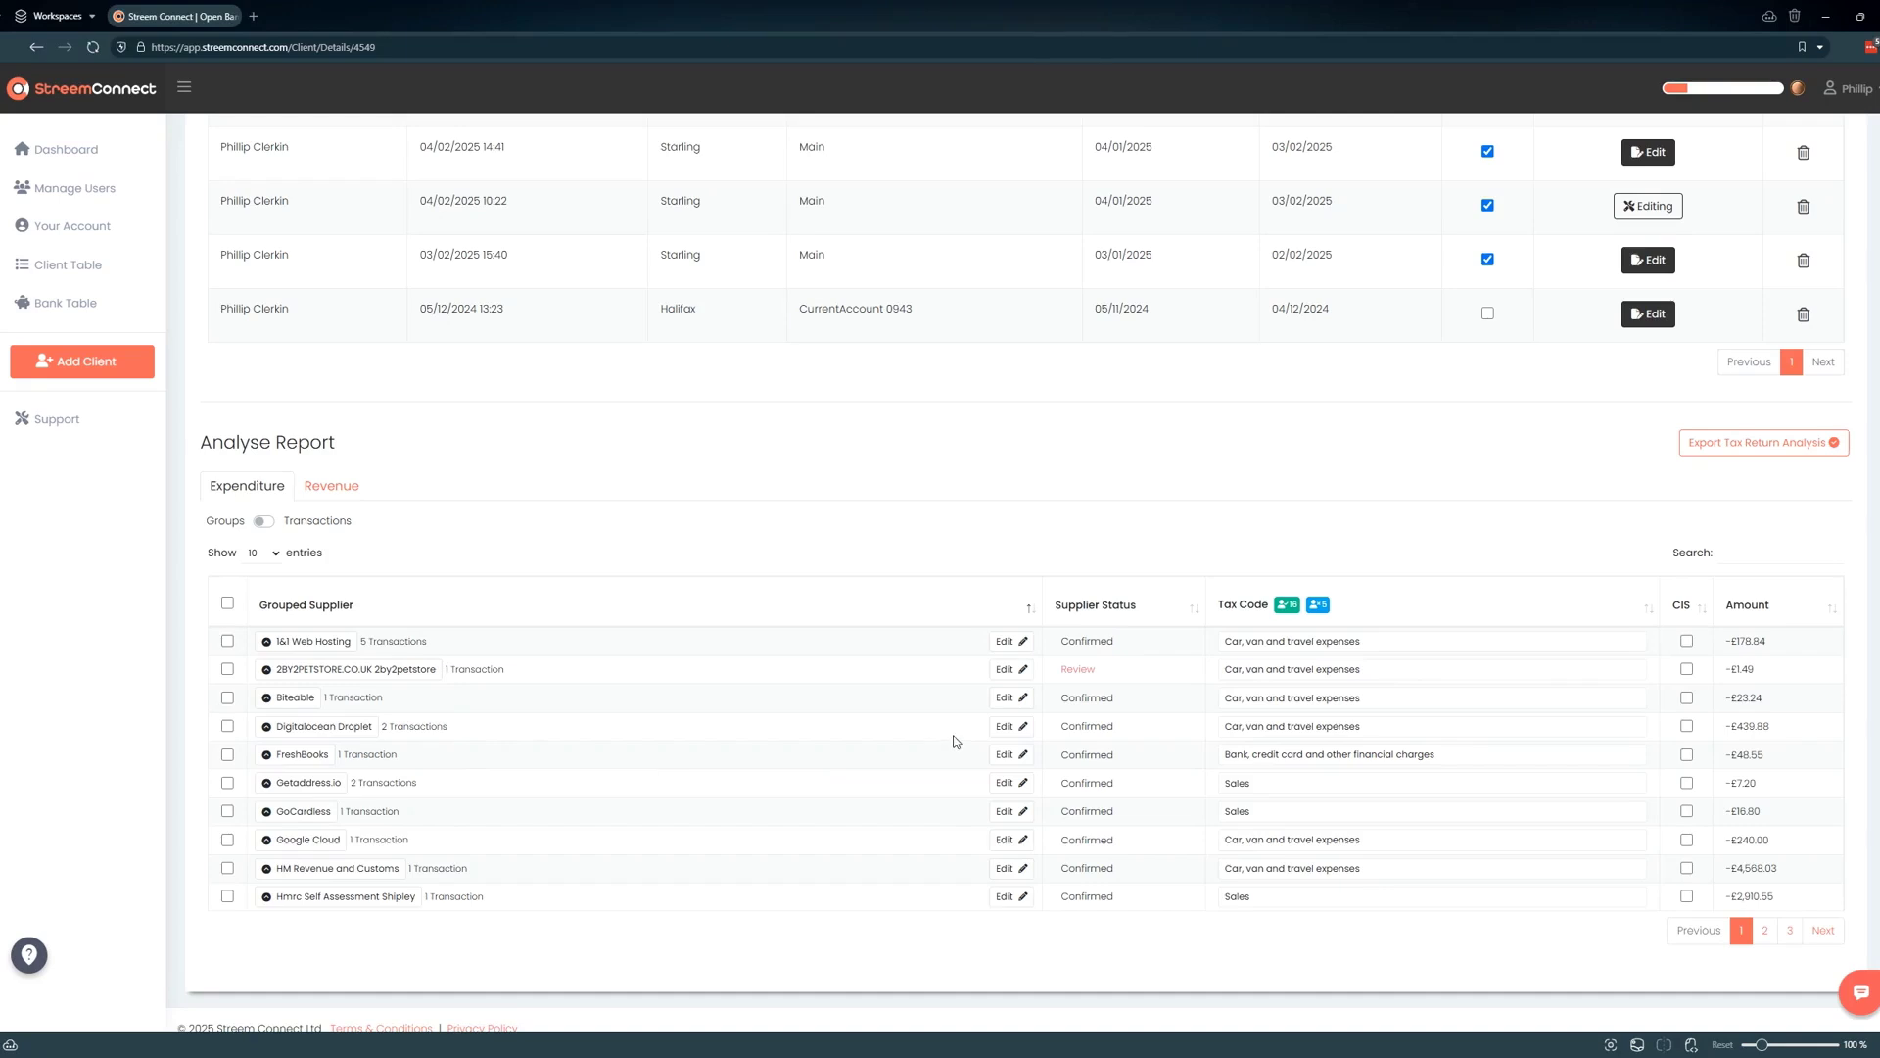
# Set the tax code of the 15/01/2025 transaction within 1&1 Web Hosting to Wages, salaries and other staff costs, and hide the group's transactions
pyautogui.click(313, 642)
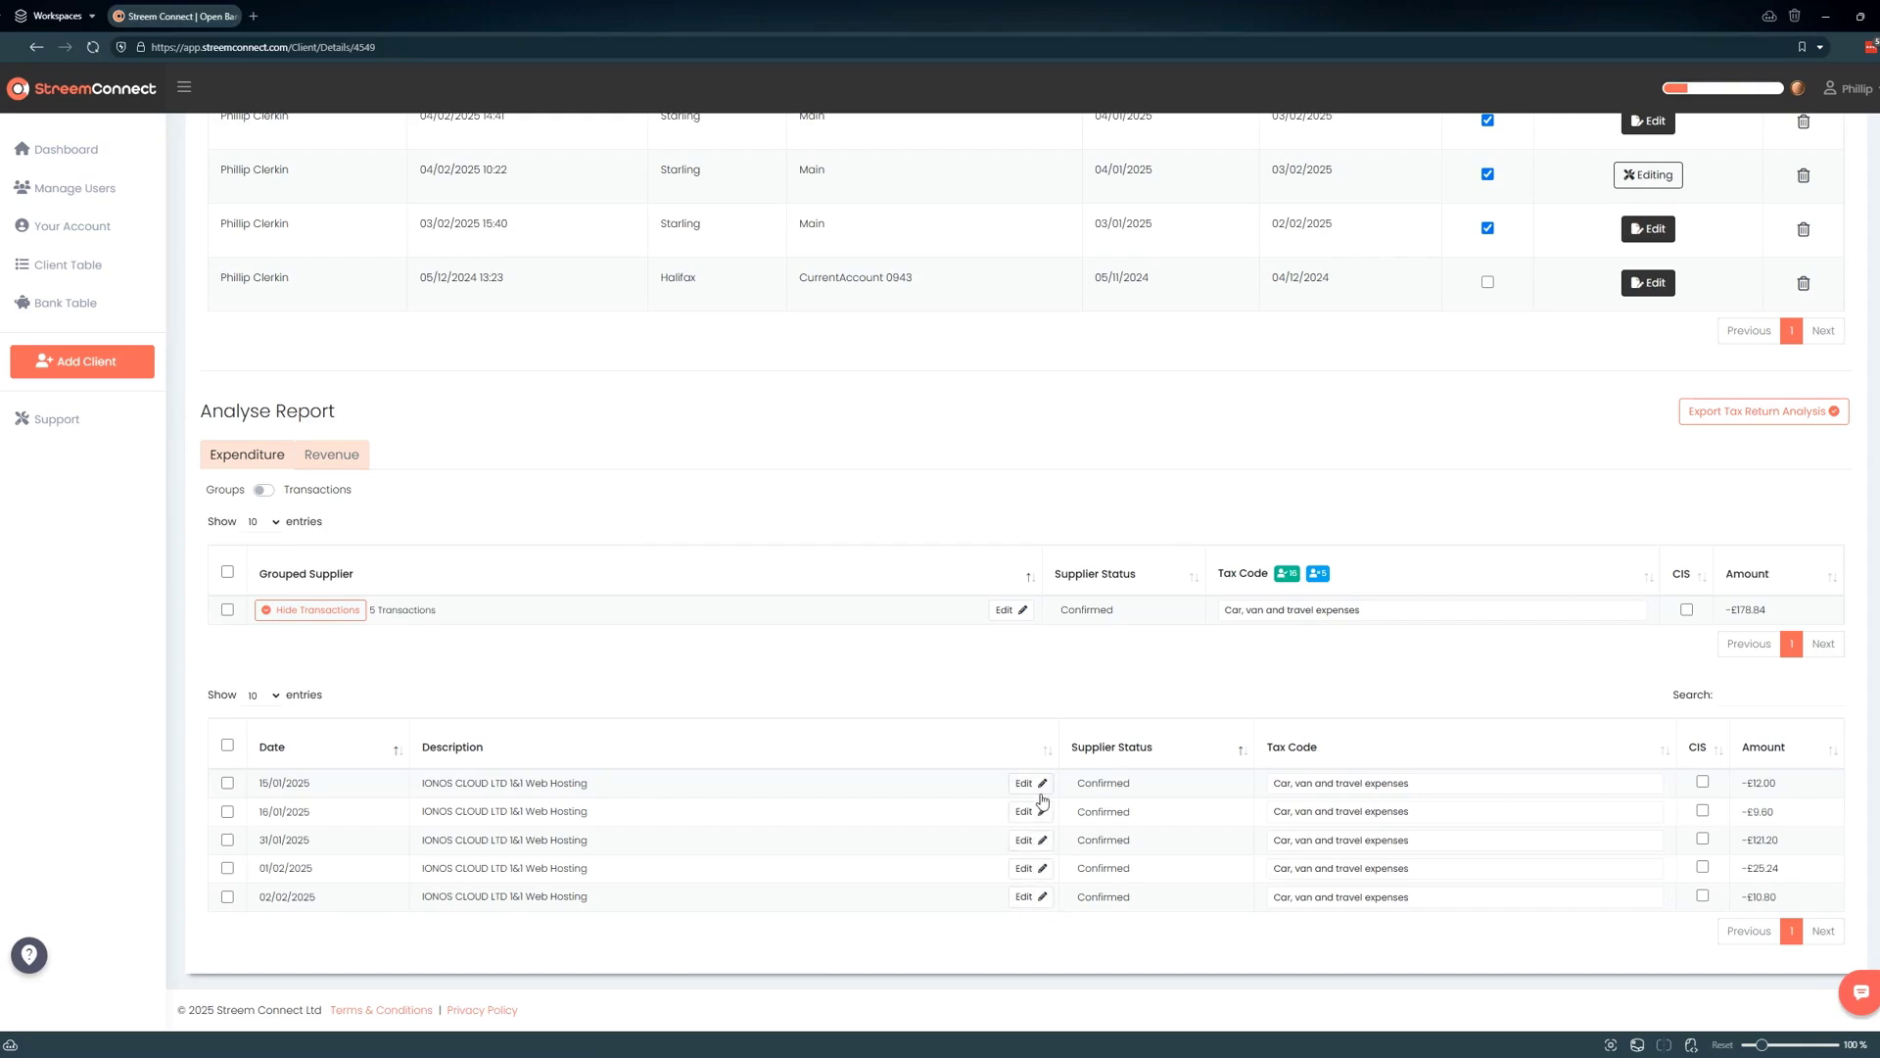
pyautogui.click(1280, 783)
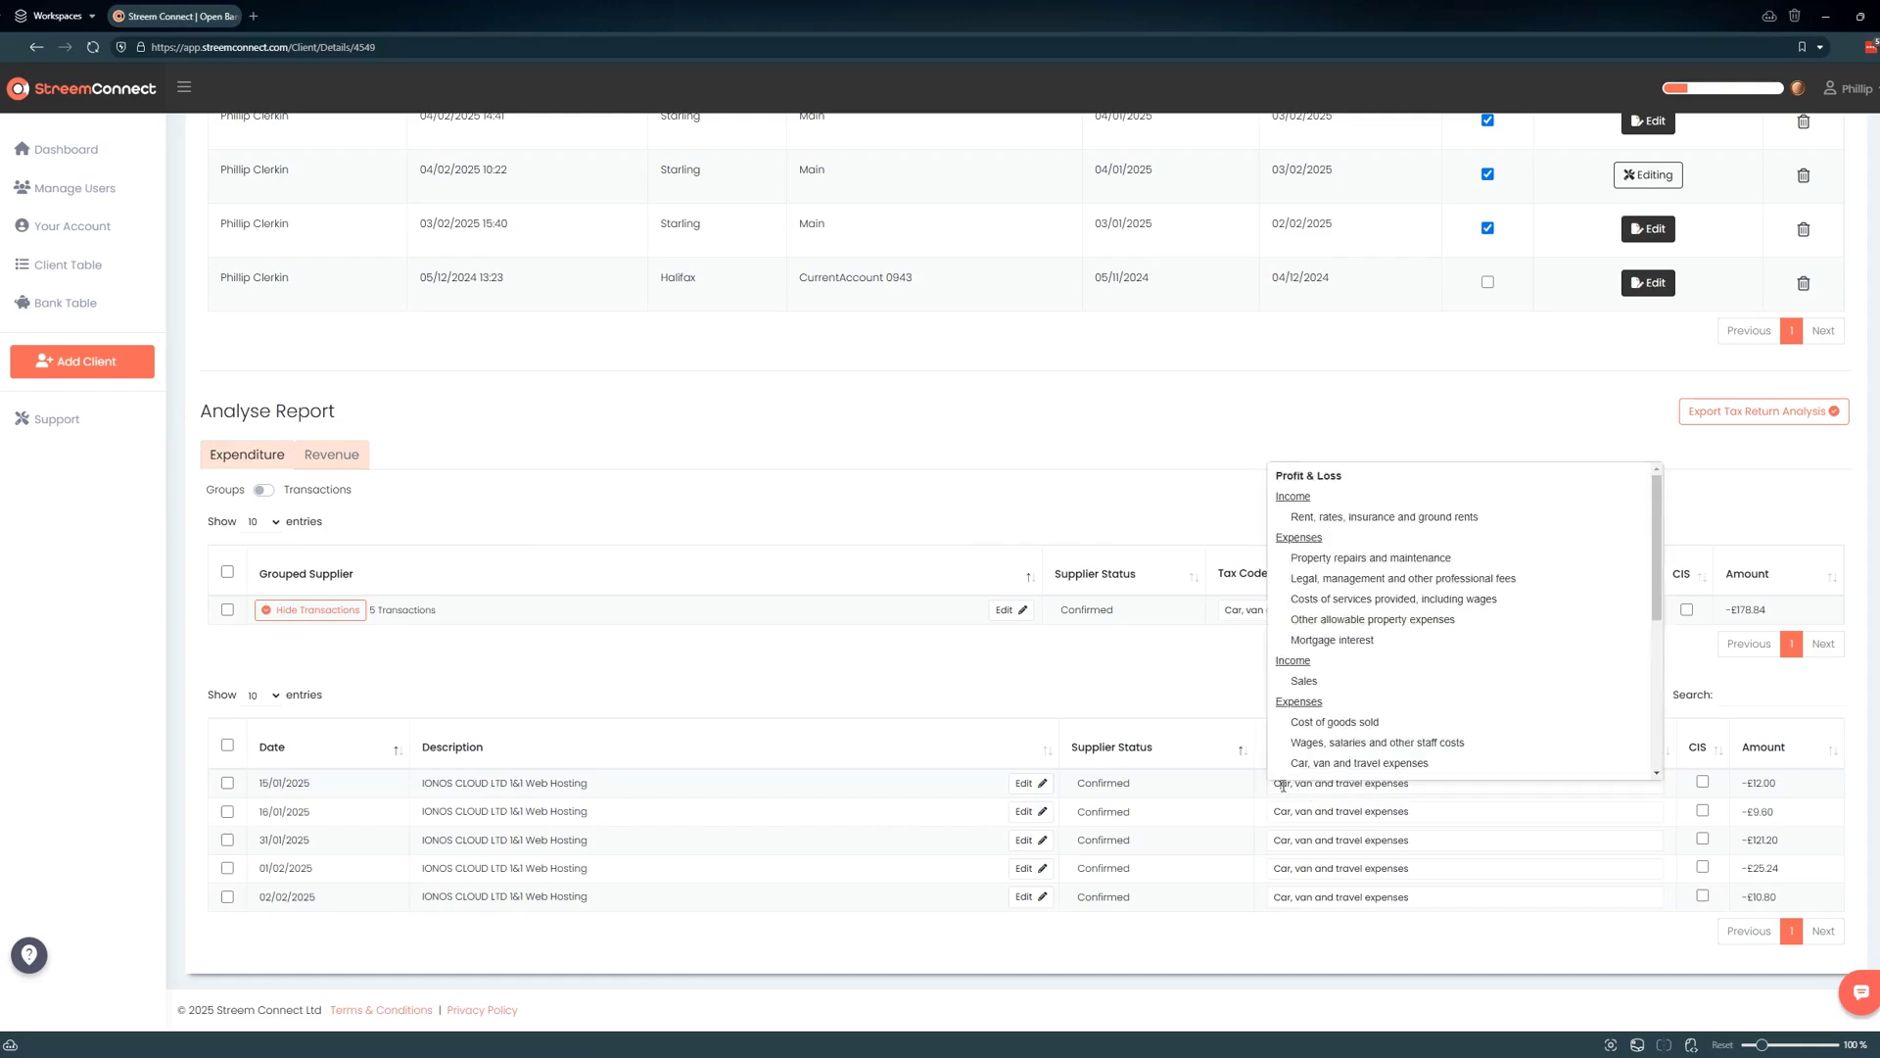
pyautogui.click(1336, 723)
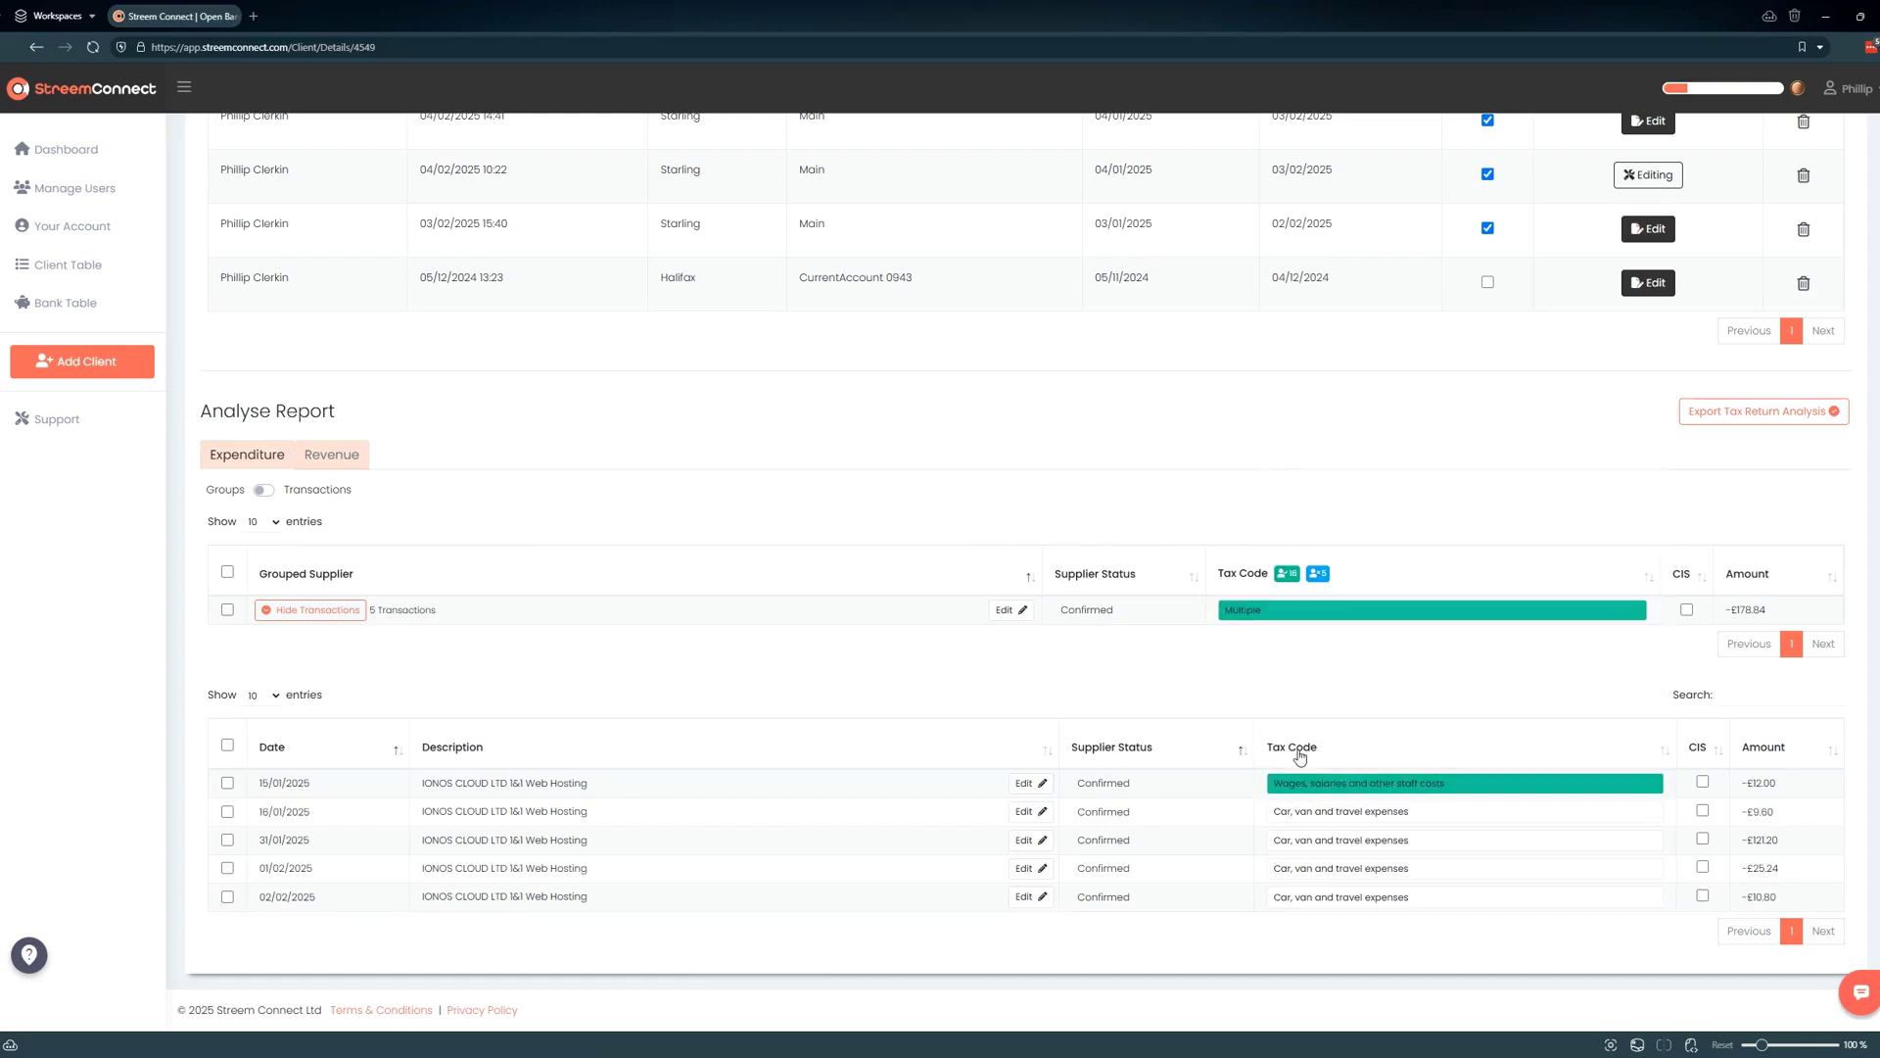
pyautogui.click(296, 611)
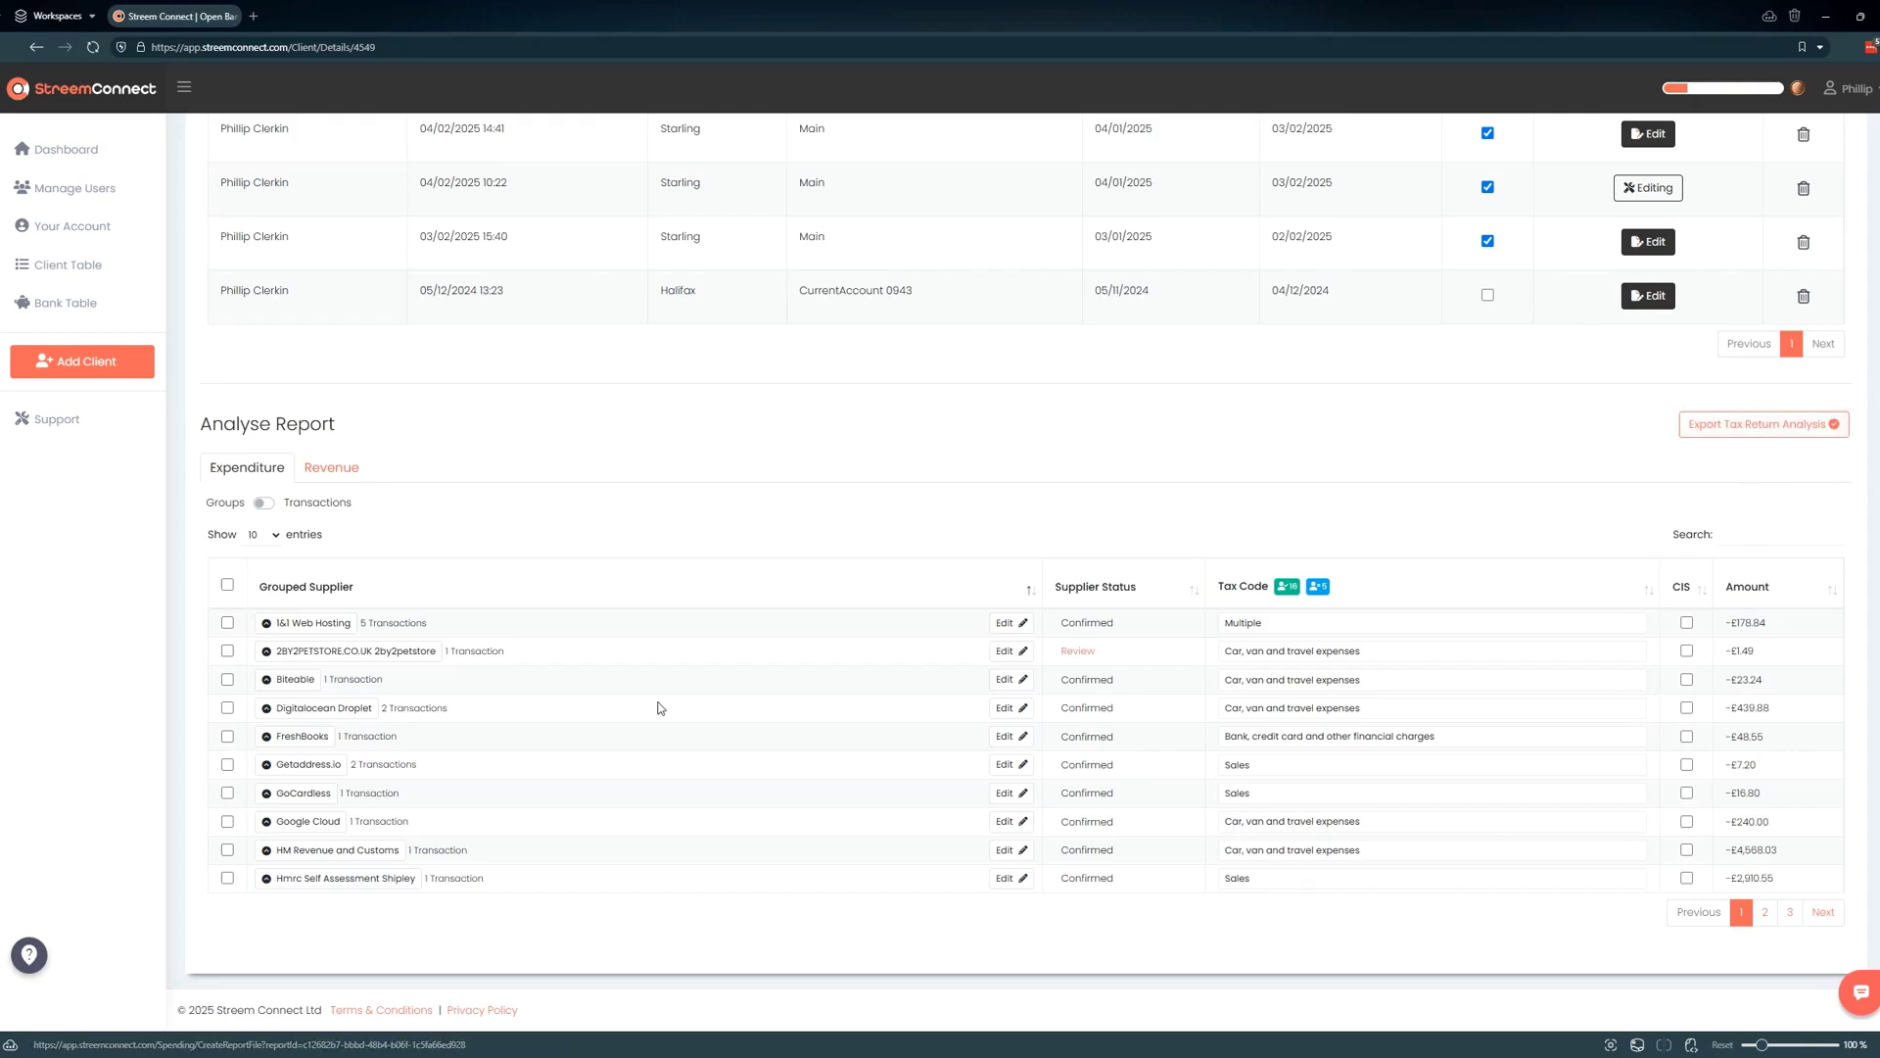
# Try flagging the 1&1 Web Hosting, 2BY2PETSTORE.CO.UK, Digitalocean Droplet and Getaddress.io groups as CIS
pyautogui.click(1686, 621)
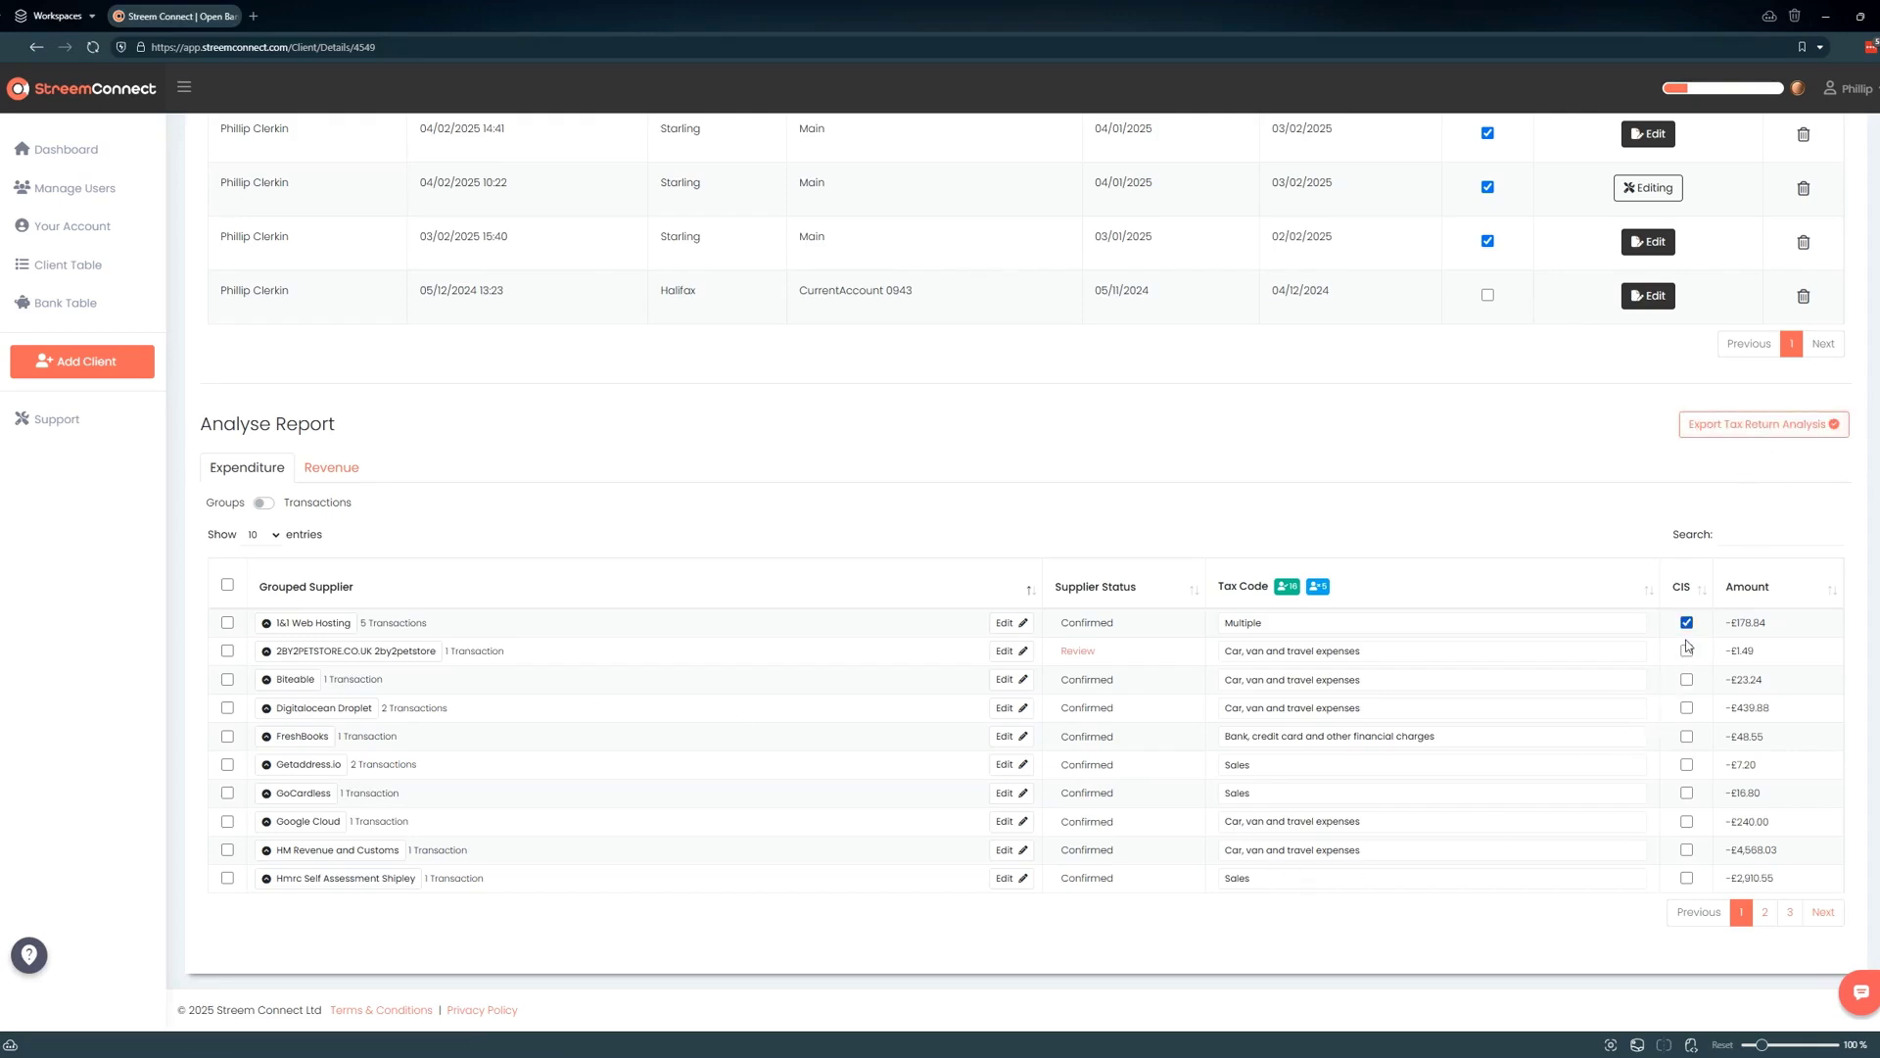
pyautogui.click(1686, 650)
pyautogui.click(1686, 707)
pyautogui.click(1687, 764)
# Export the tax return analysis, proceeding despite the records without a tax code
pyautogui.click(1736, 429)
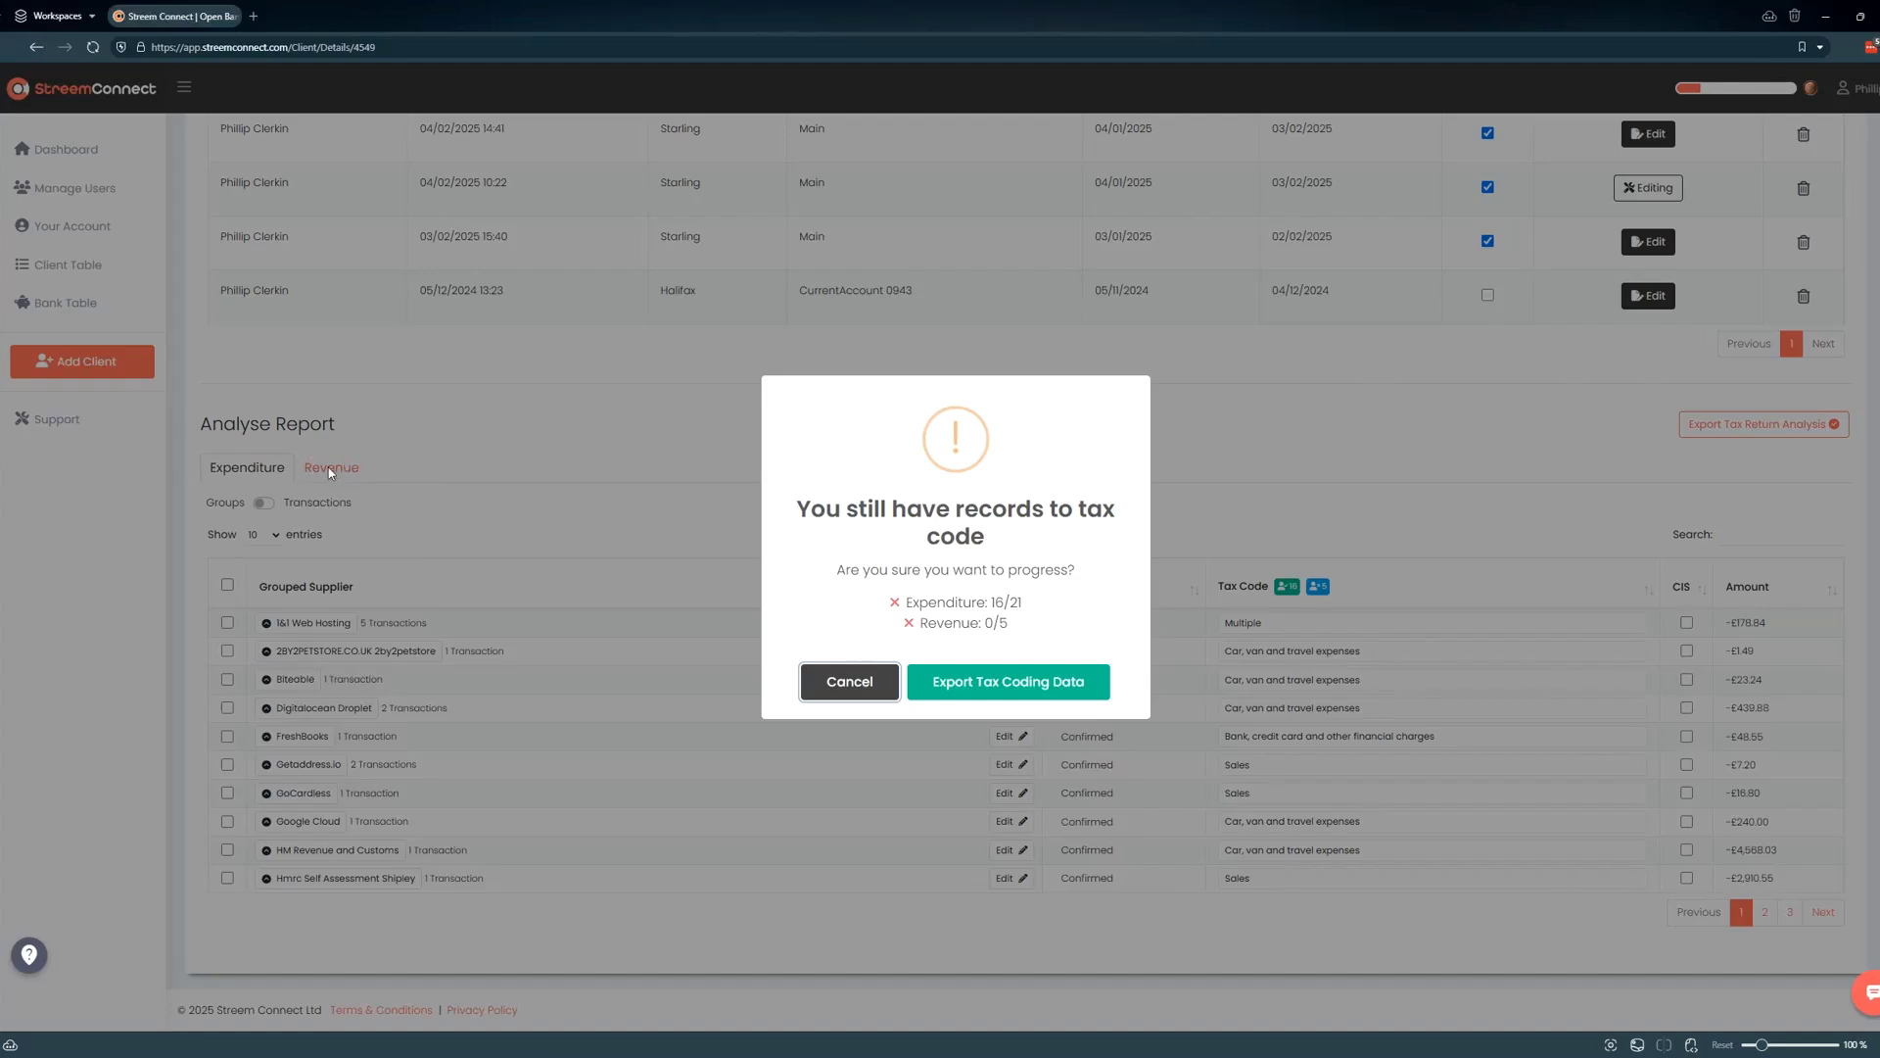
pyautogui.click(1040, 689)
pyautogui.click(951, 664)
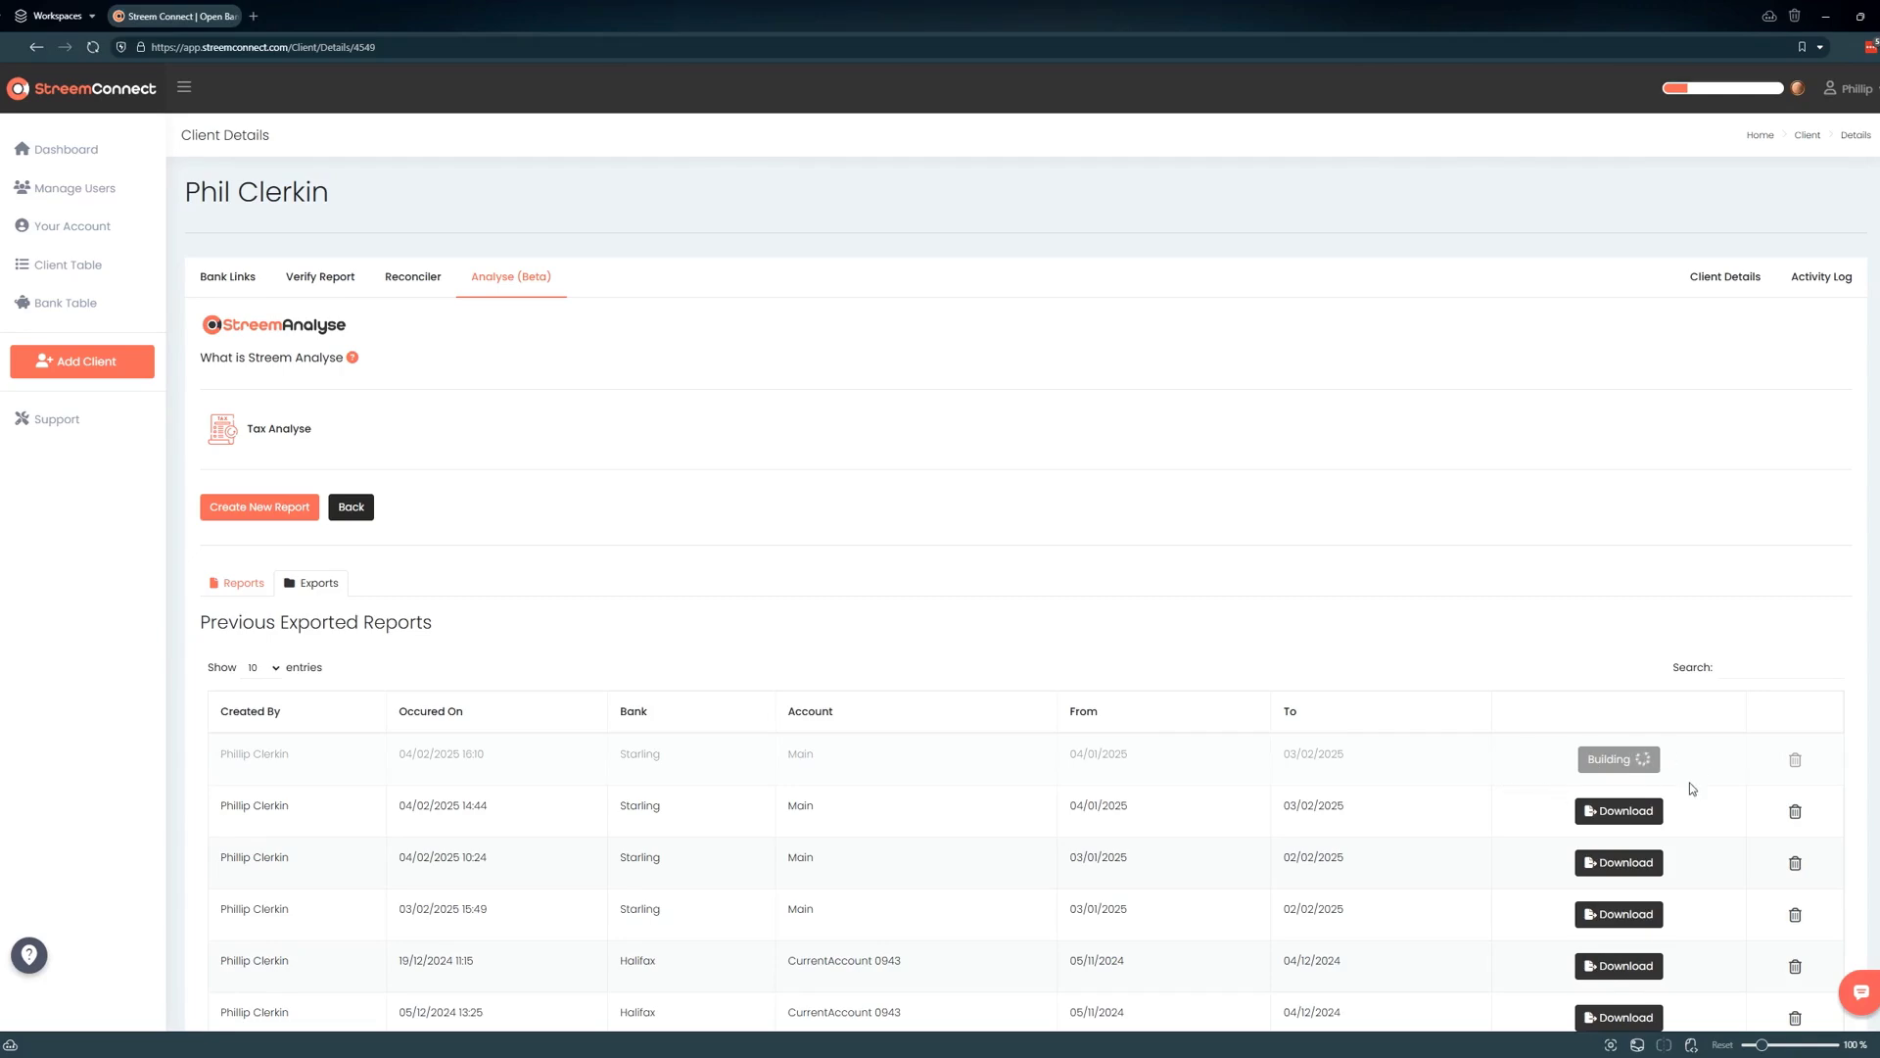
# Switch to the exported Streem Analyse report in Excel and review its Summary sheet and the Profit & Loss sheet with its tax computation
pyautogui.click(147, 1057)
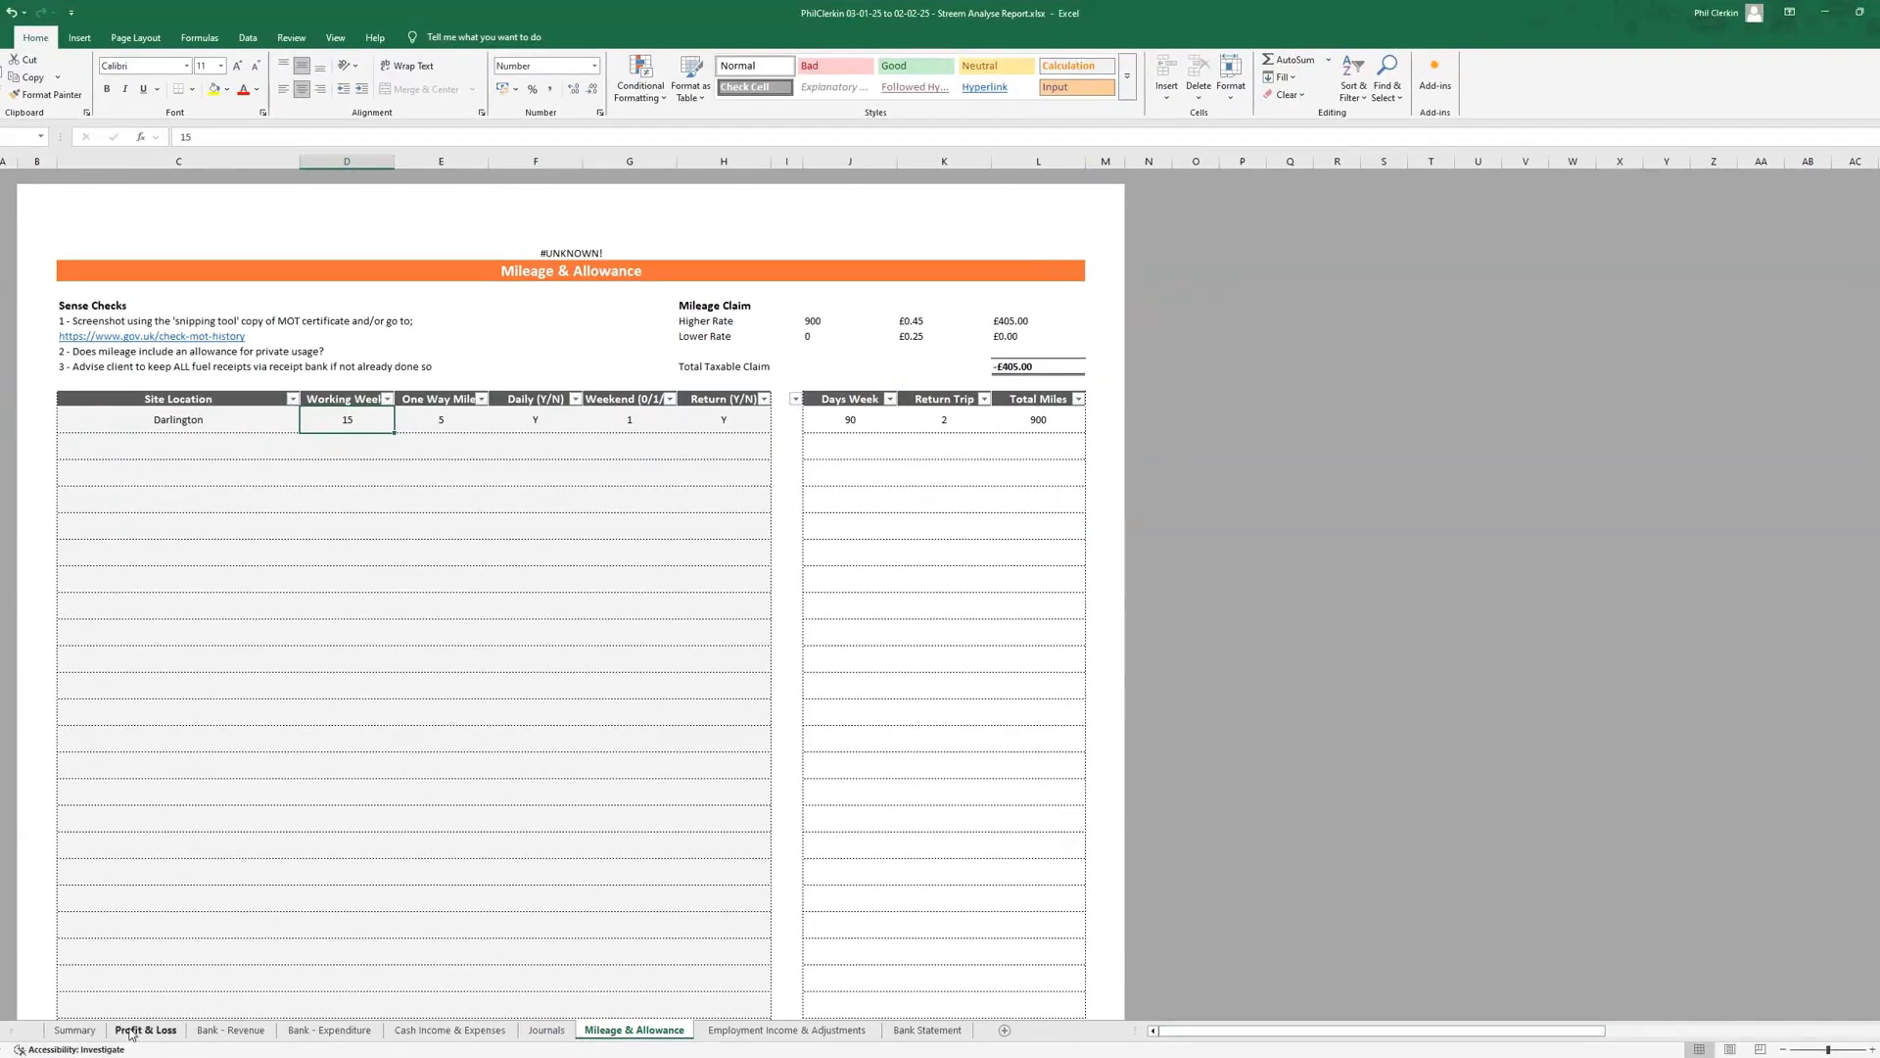
pyautogui.click(130, 1032)
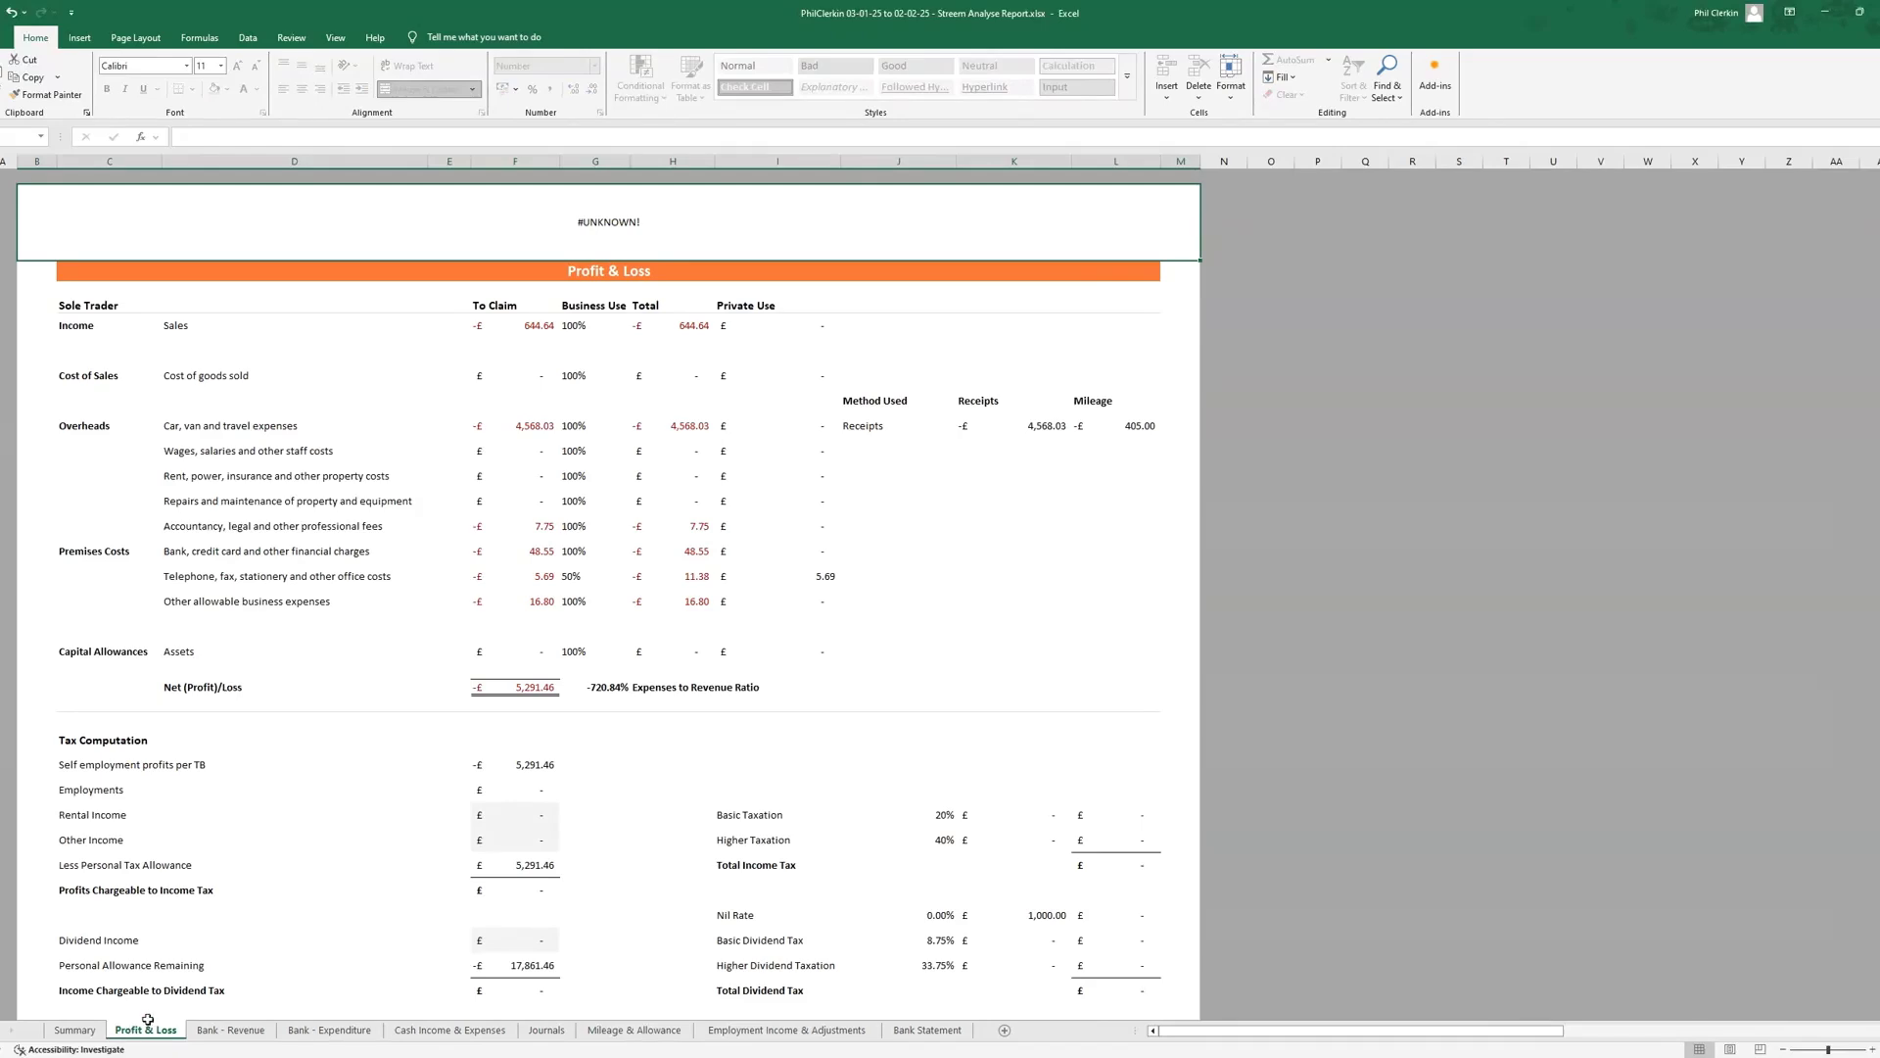
pyautogui.click(83, 1032)
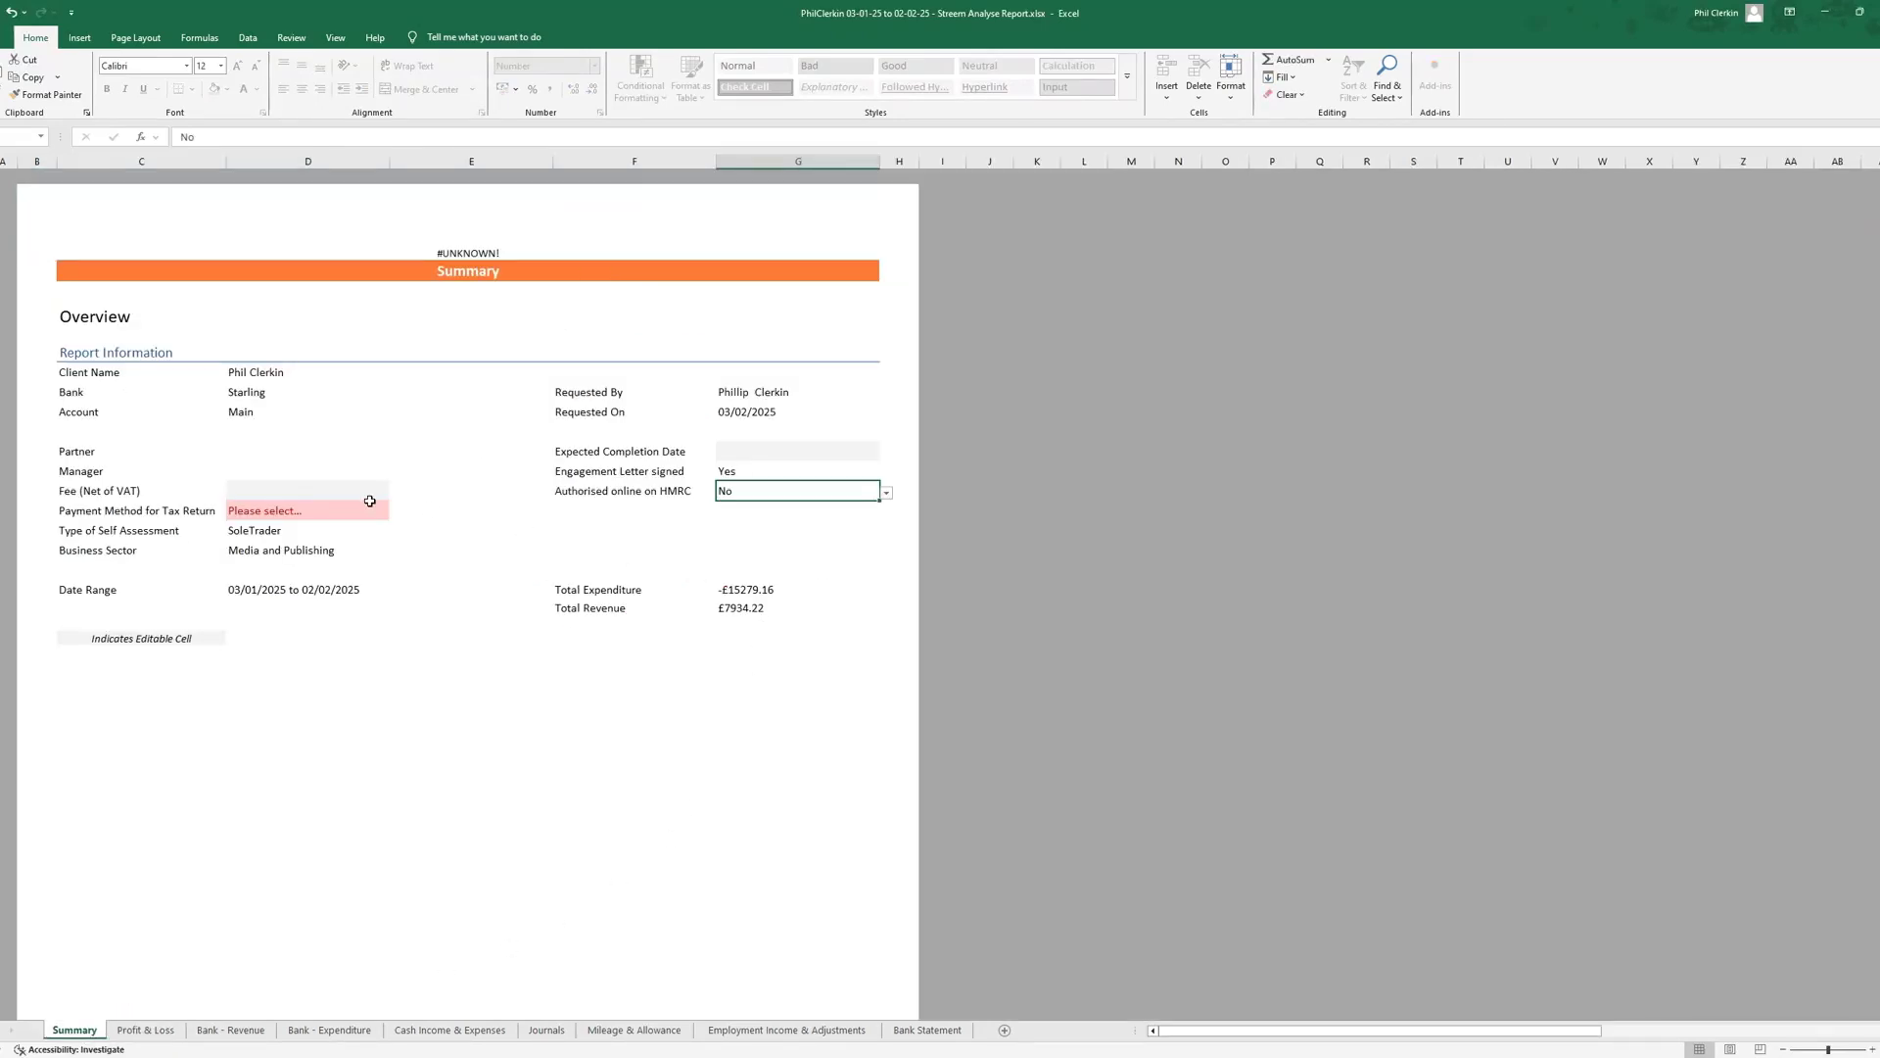
pyautogui.click(156, 1031)
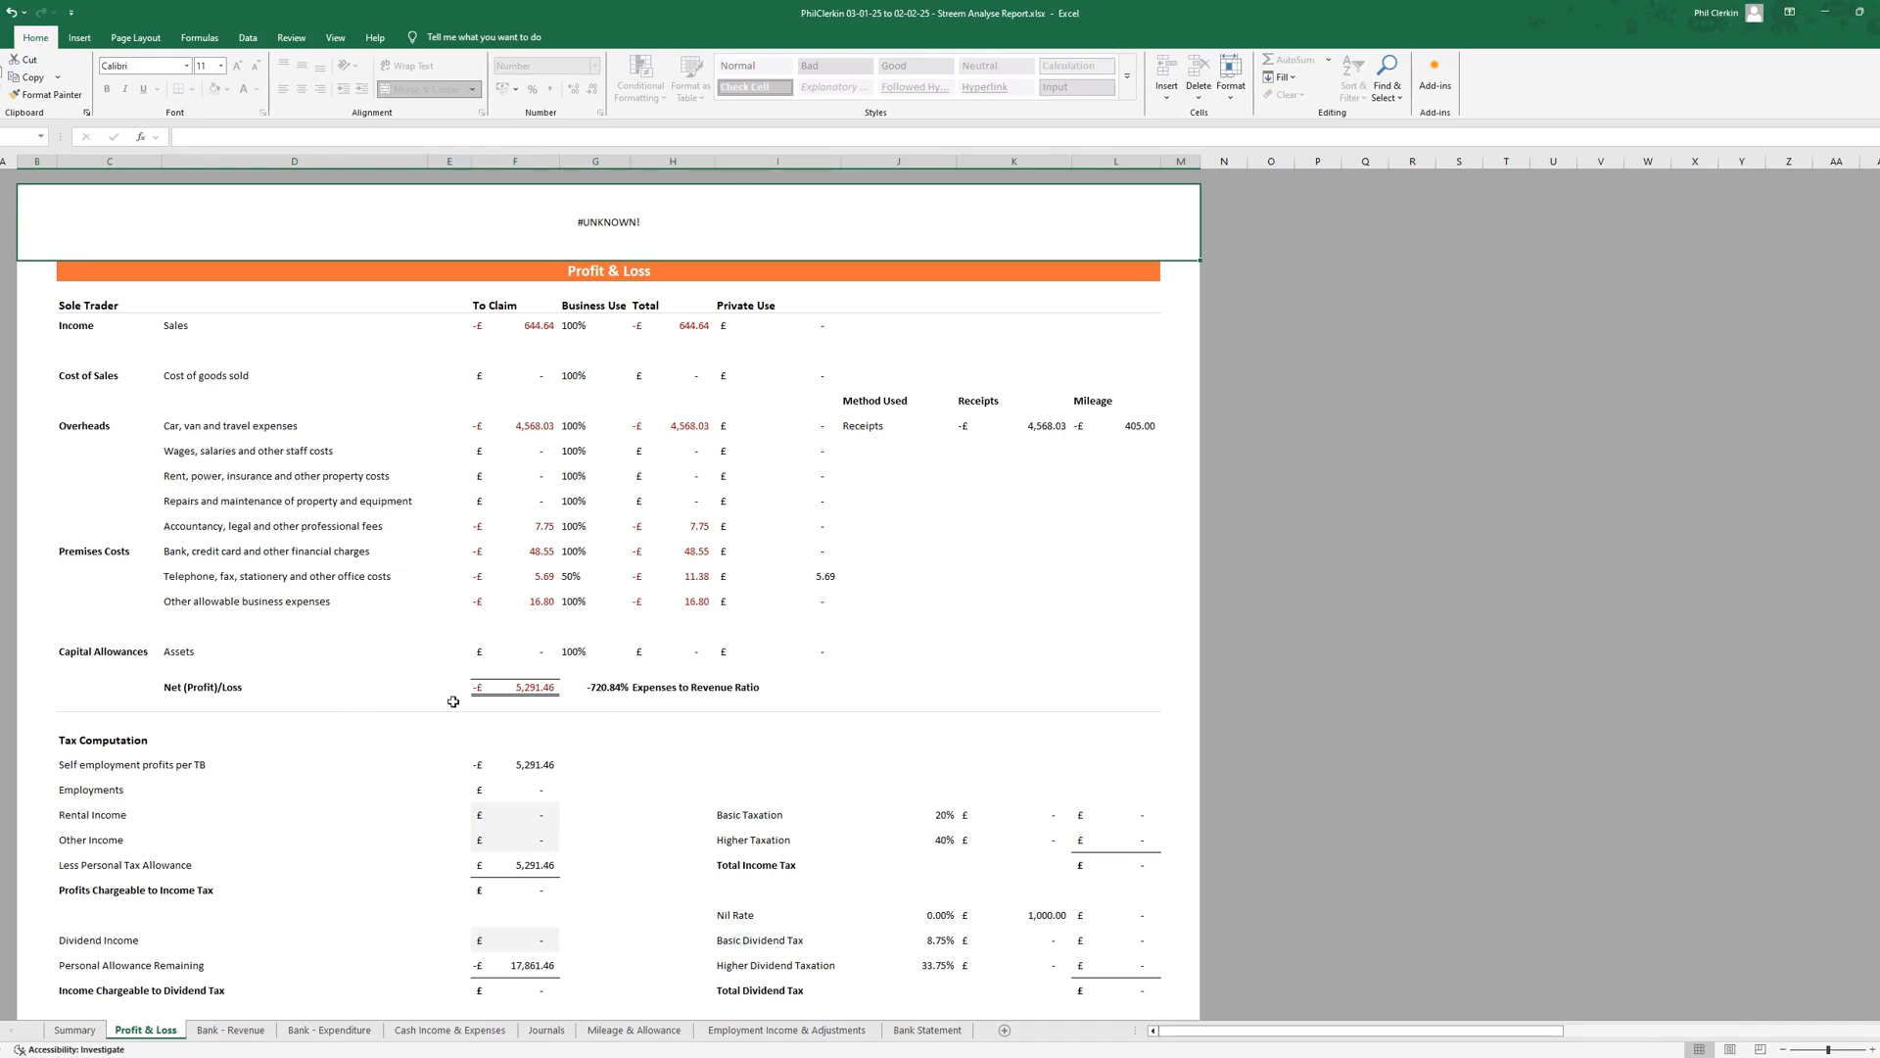
pyautogui.scroll(-5, 450, 701)
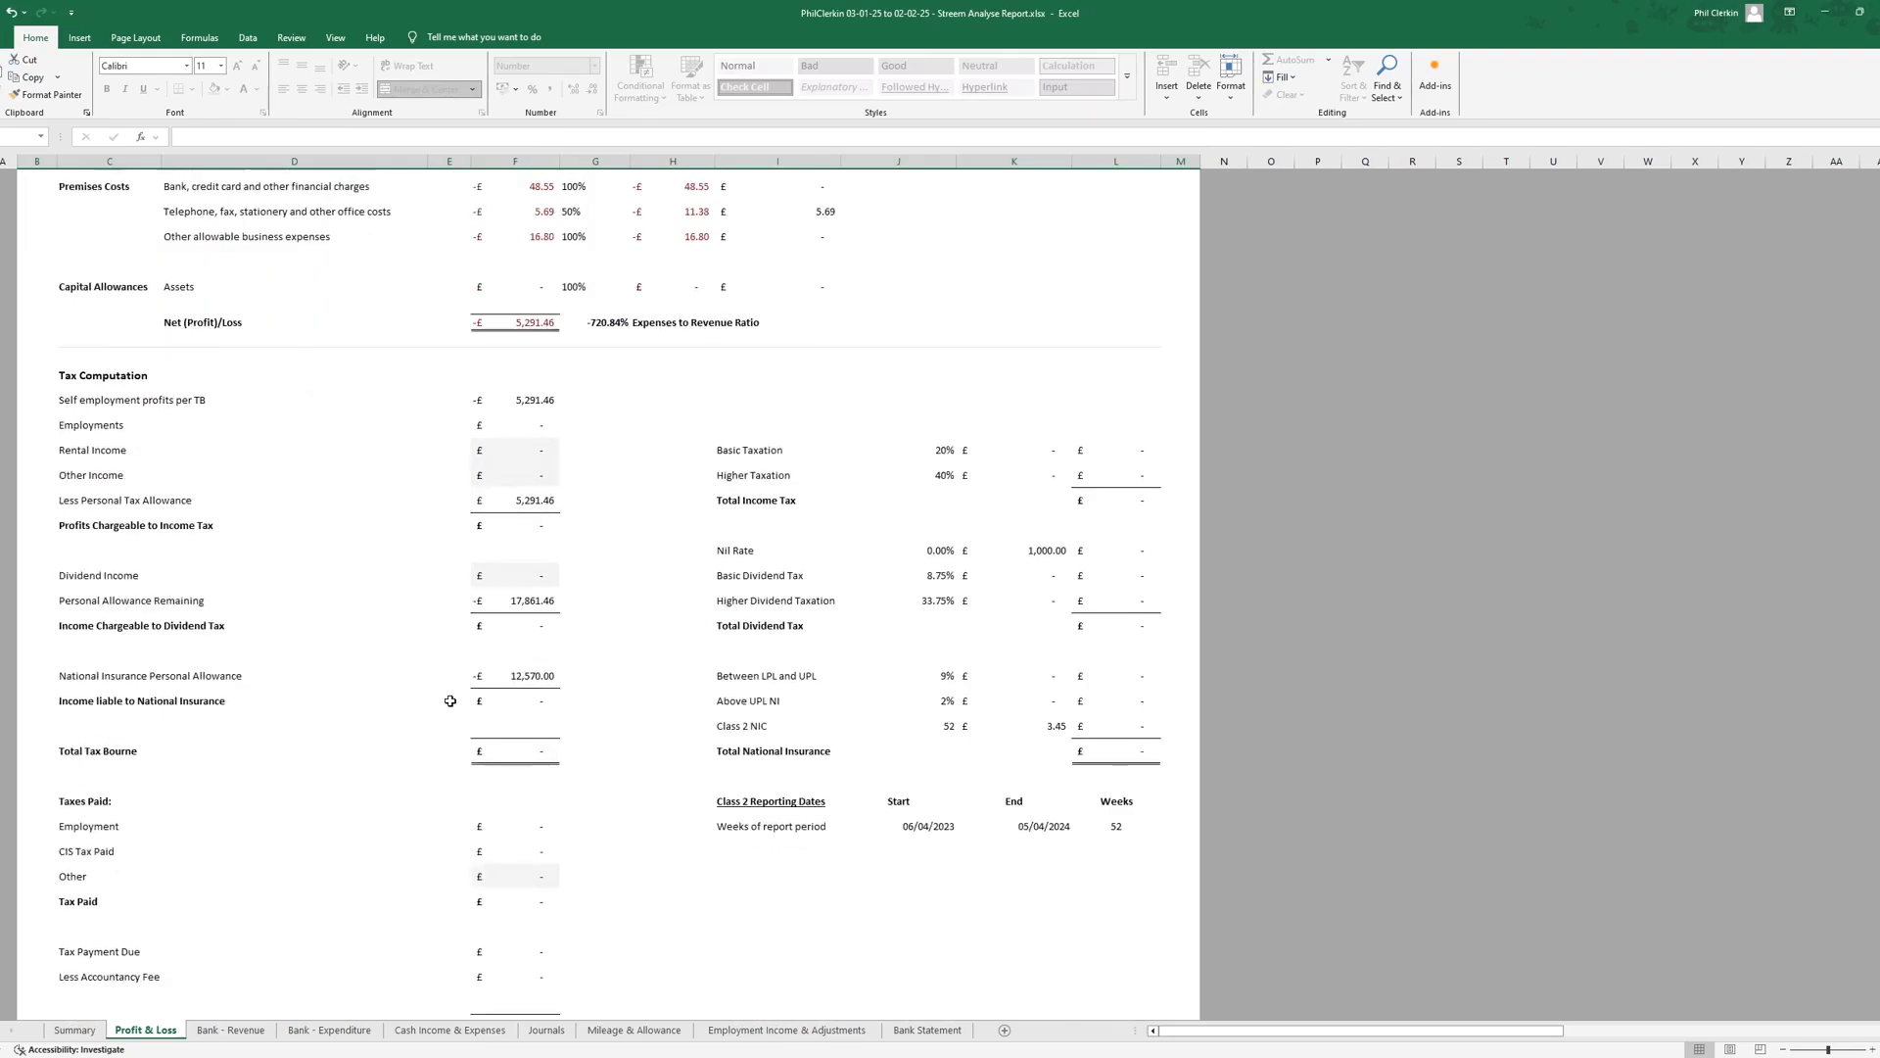
pyautogui.scroll(5, 450, 701)
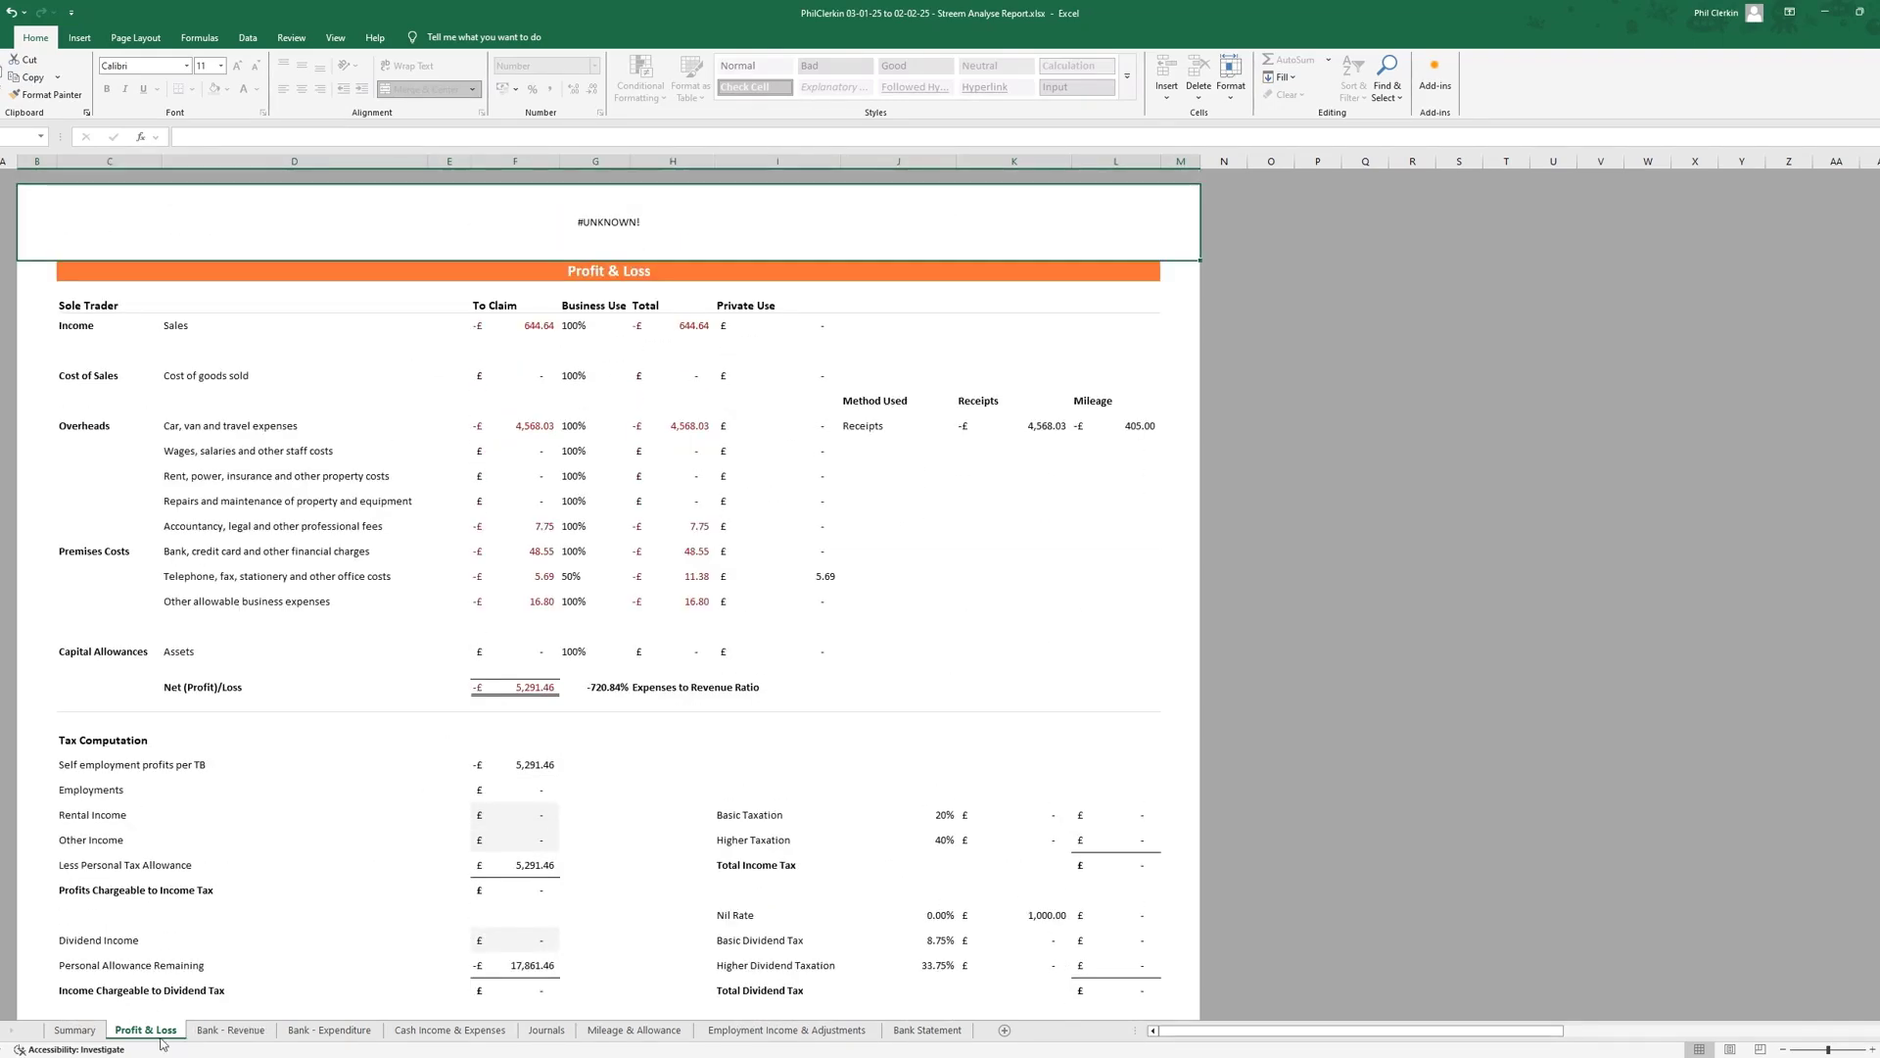
# Examine the Bank - Revenue, Bank - Expenditure, Cash Income & Expenses, Journals and Mileage & Allowance sheets, and return to Profit & Loss
pyautogui.click(231, 1031)
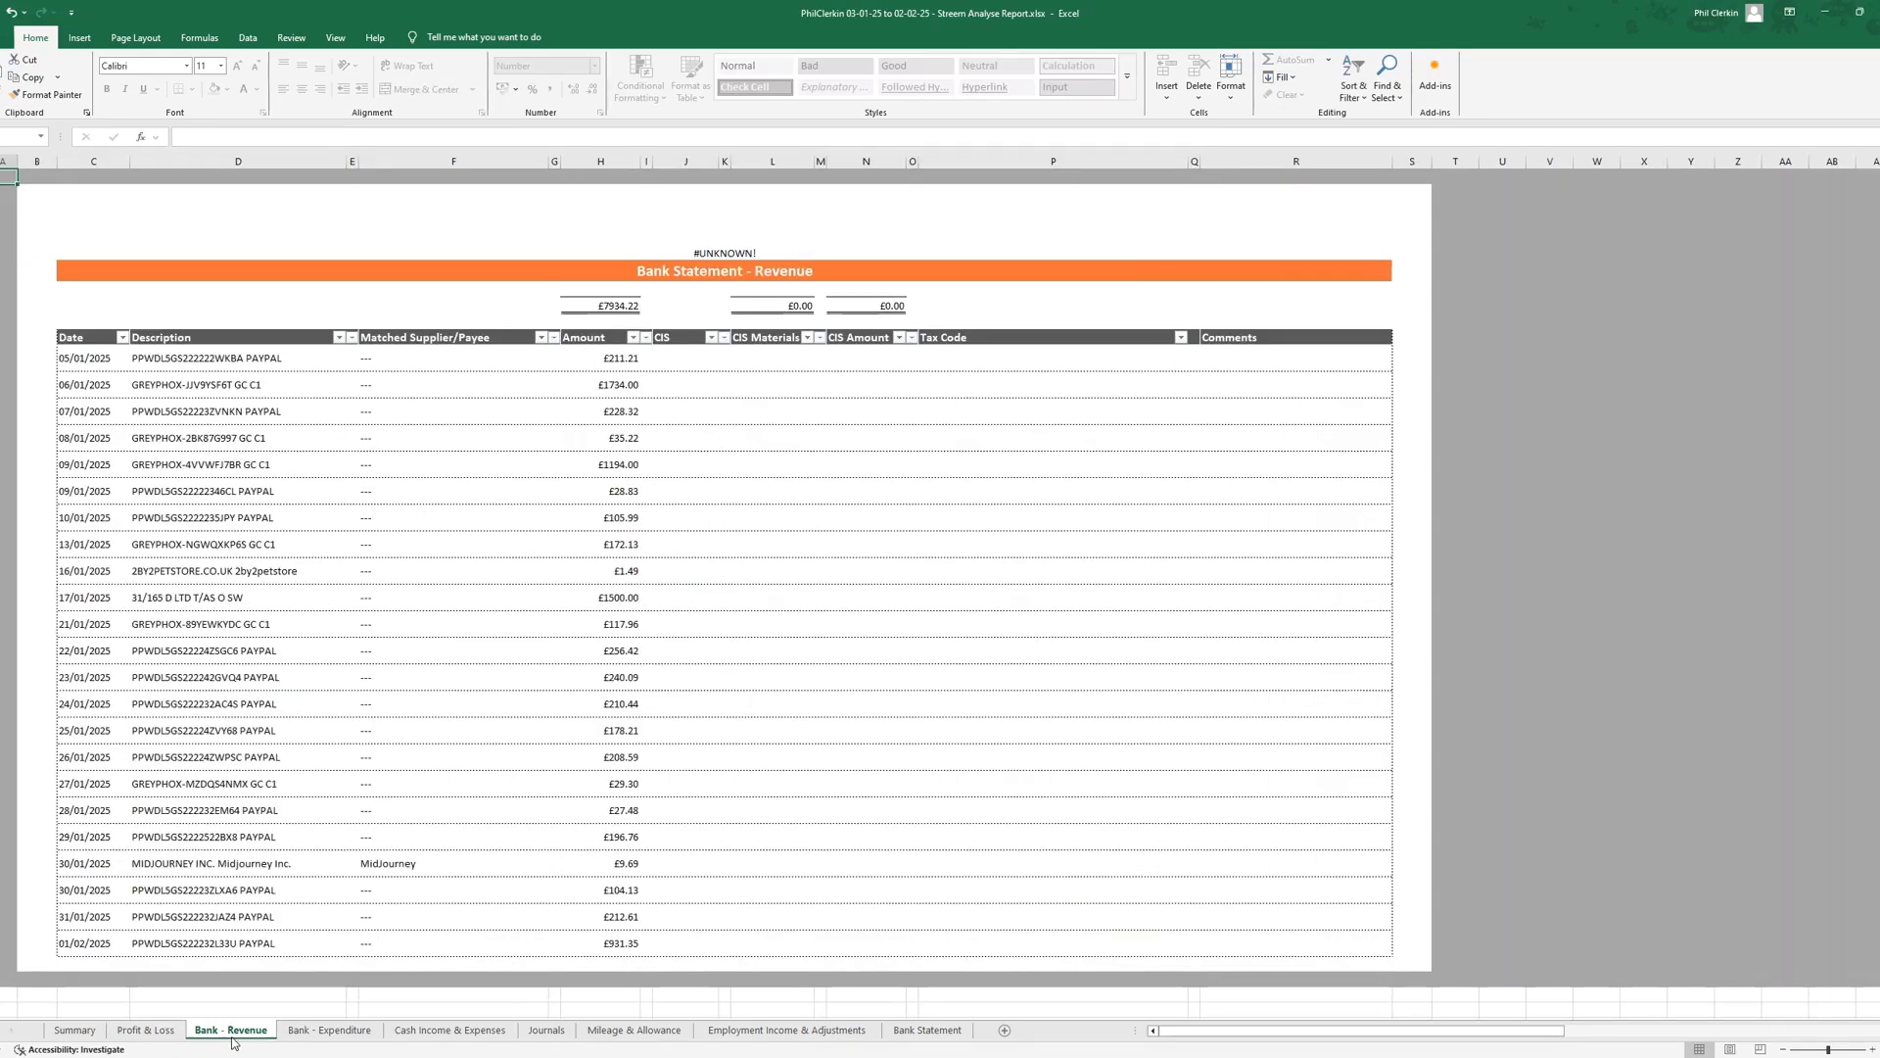
pyautogui.click(326, 1031)
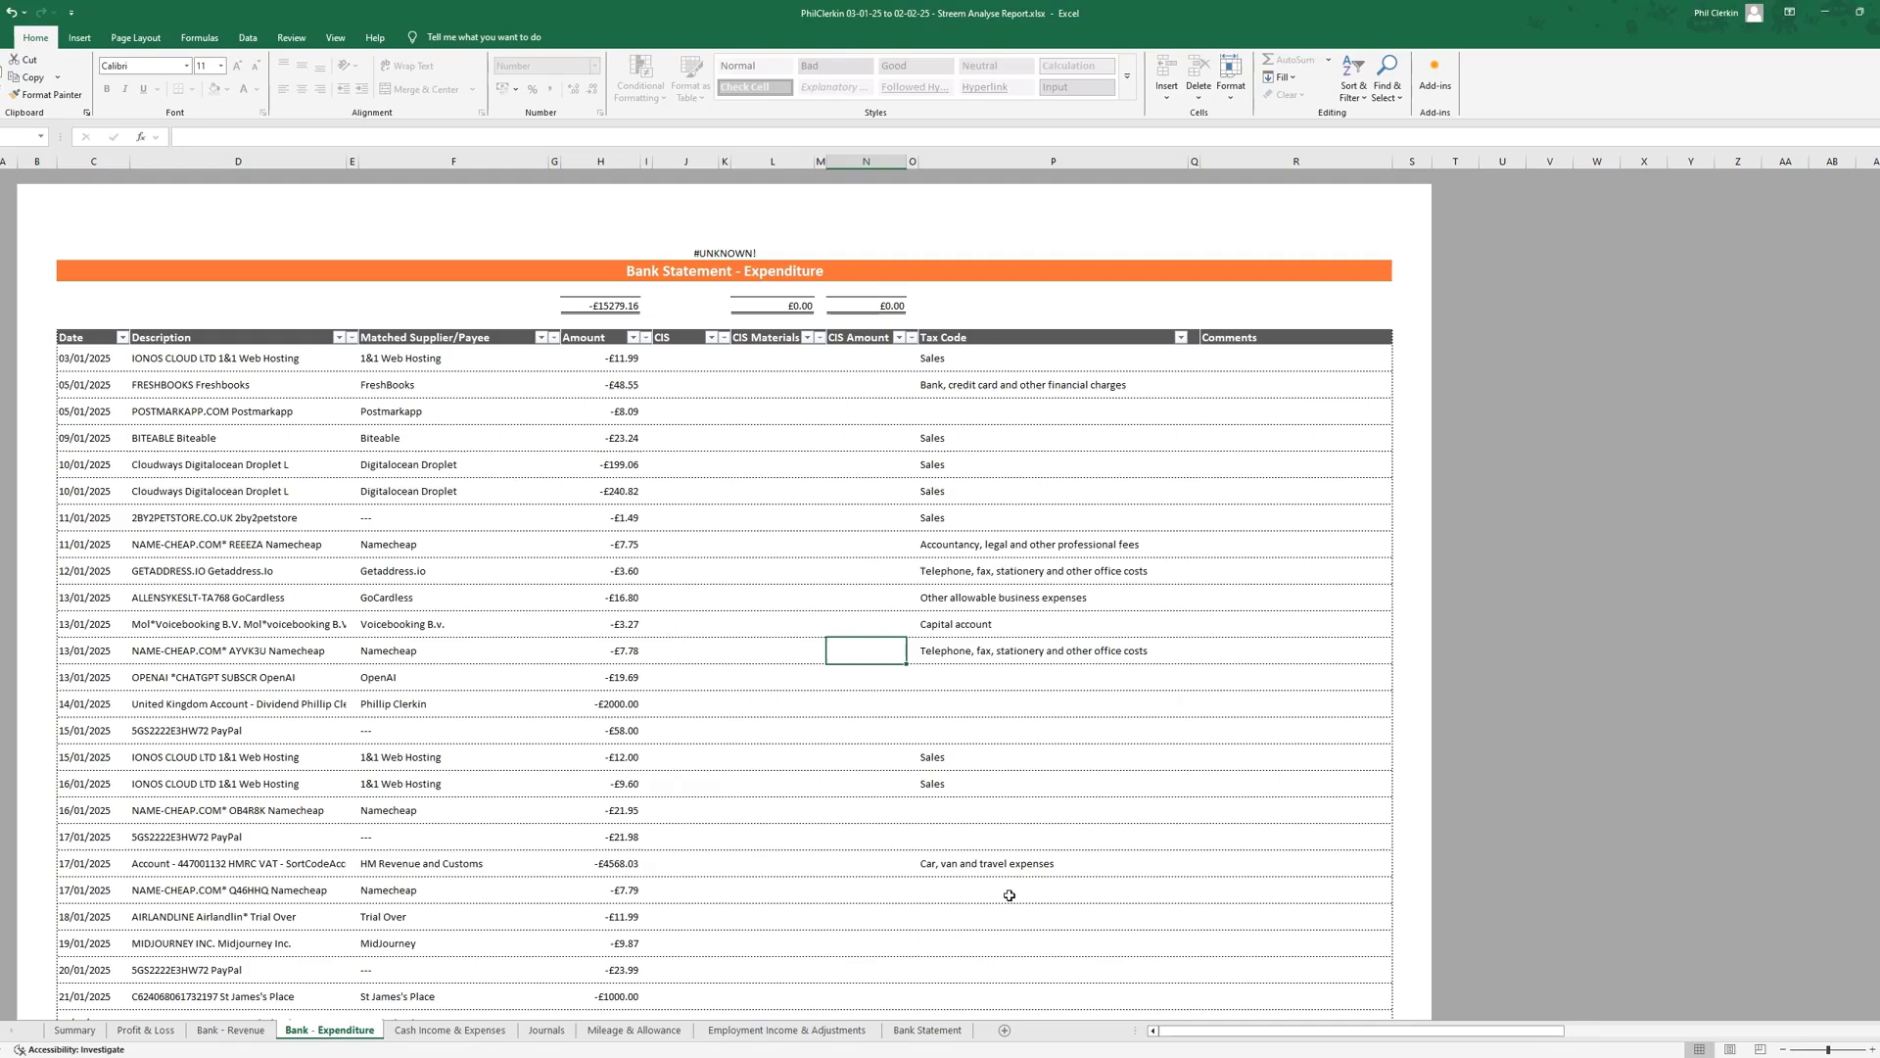
pyautogui.click(482, 1031)
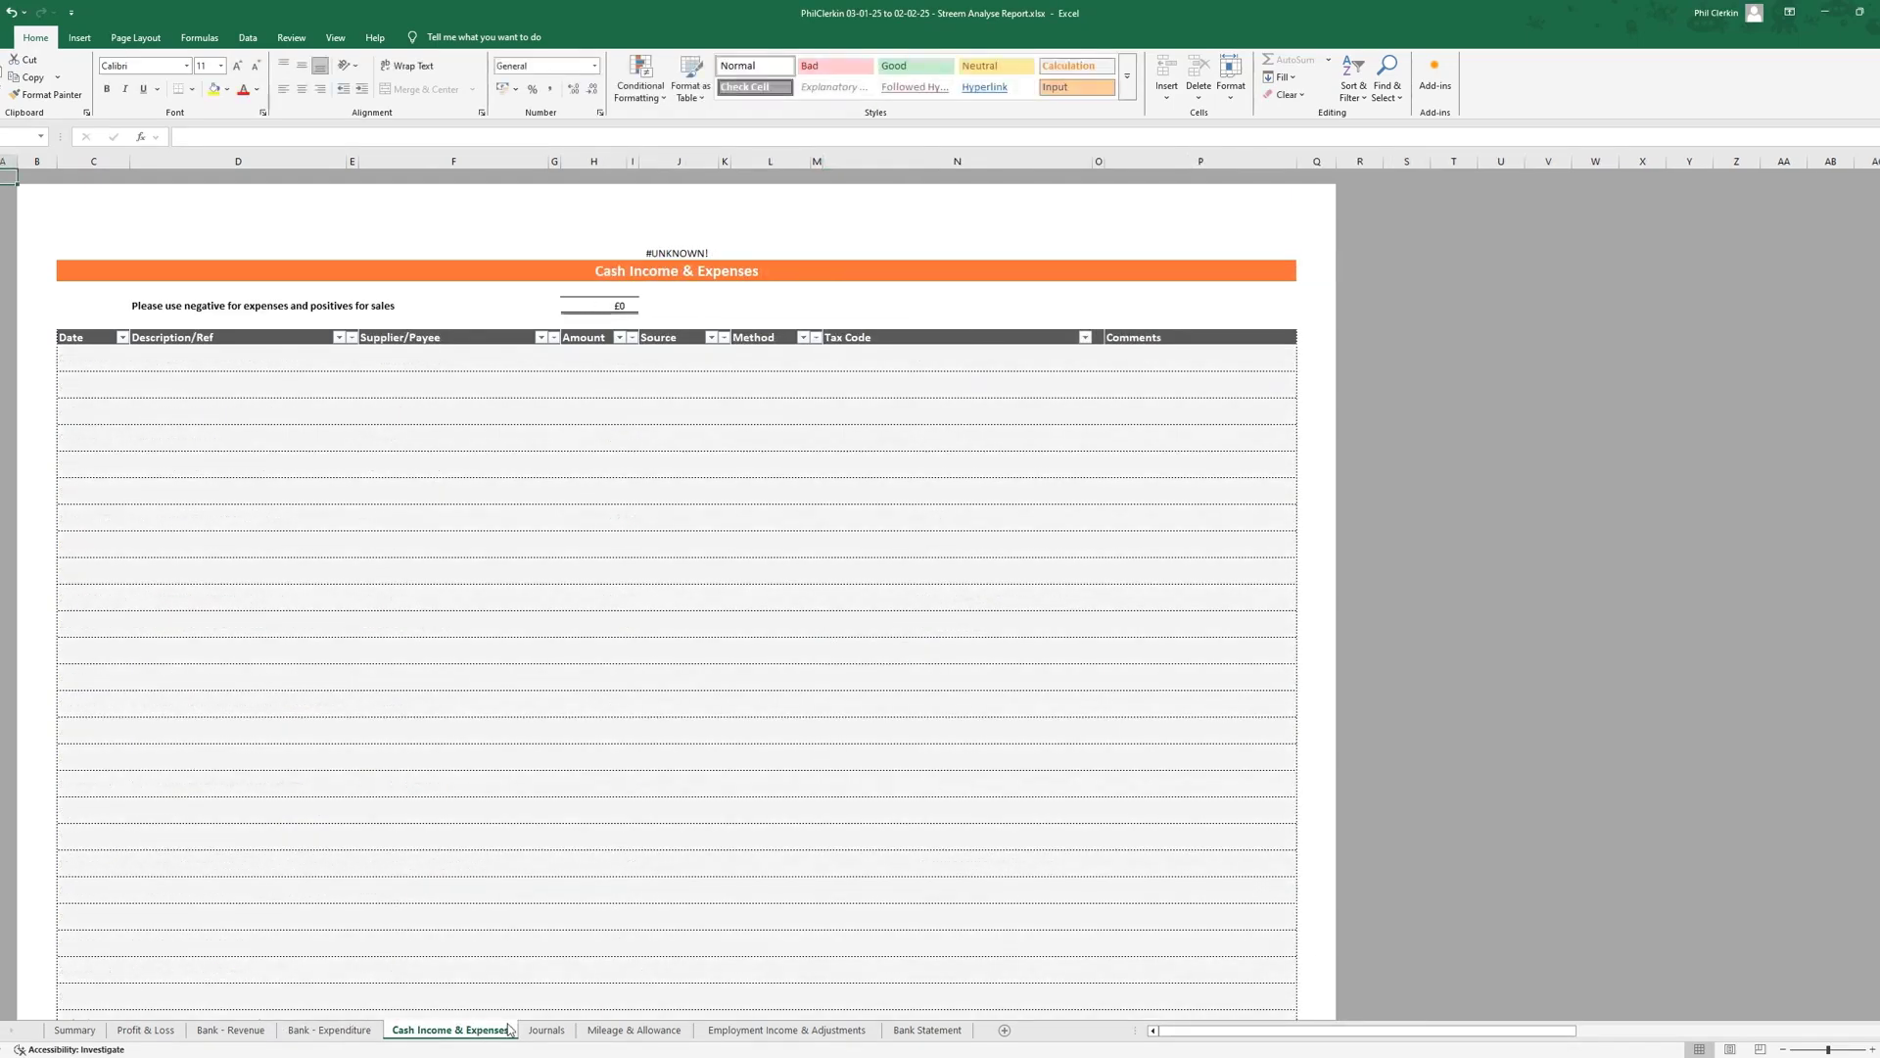
pyautogui.click(549, 1031)
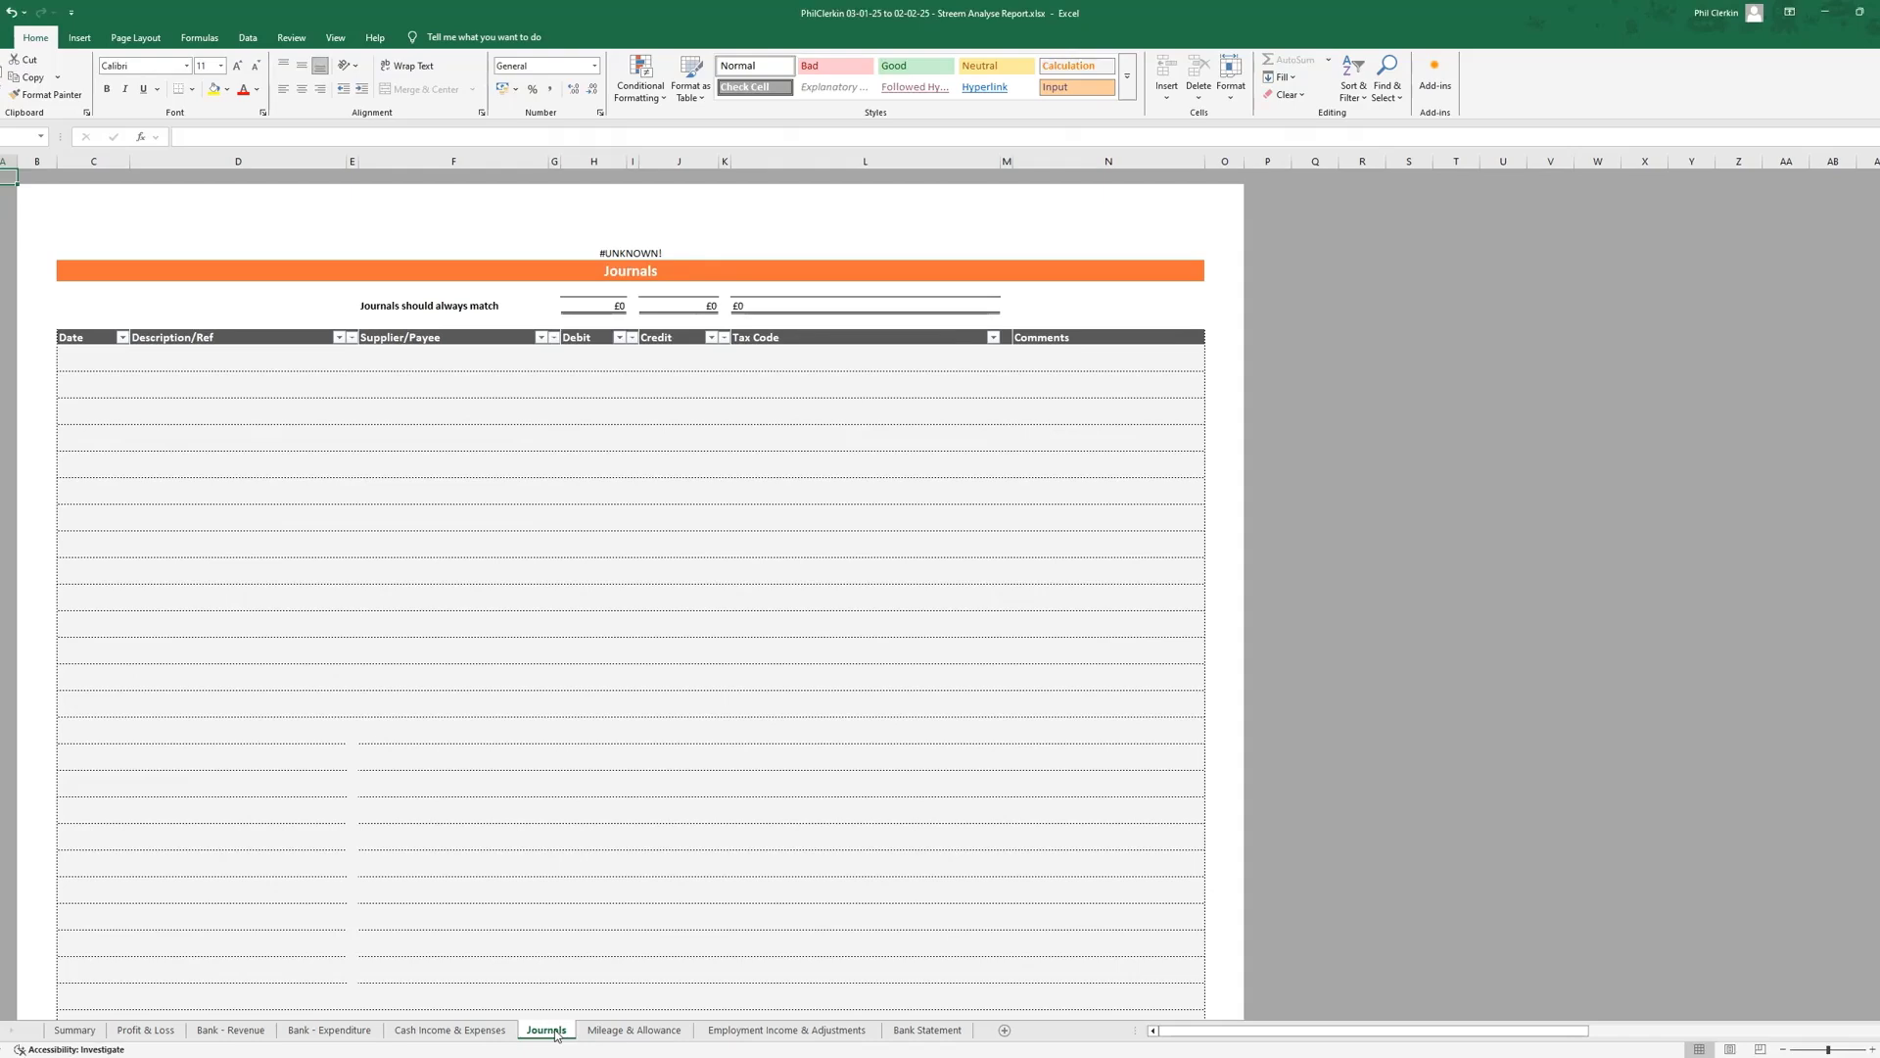
pyautogui.click(663, 1036)
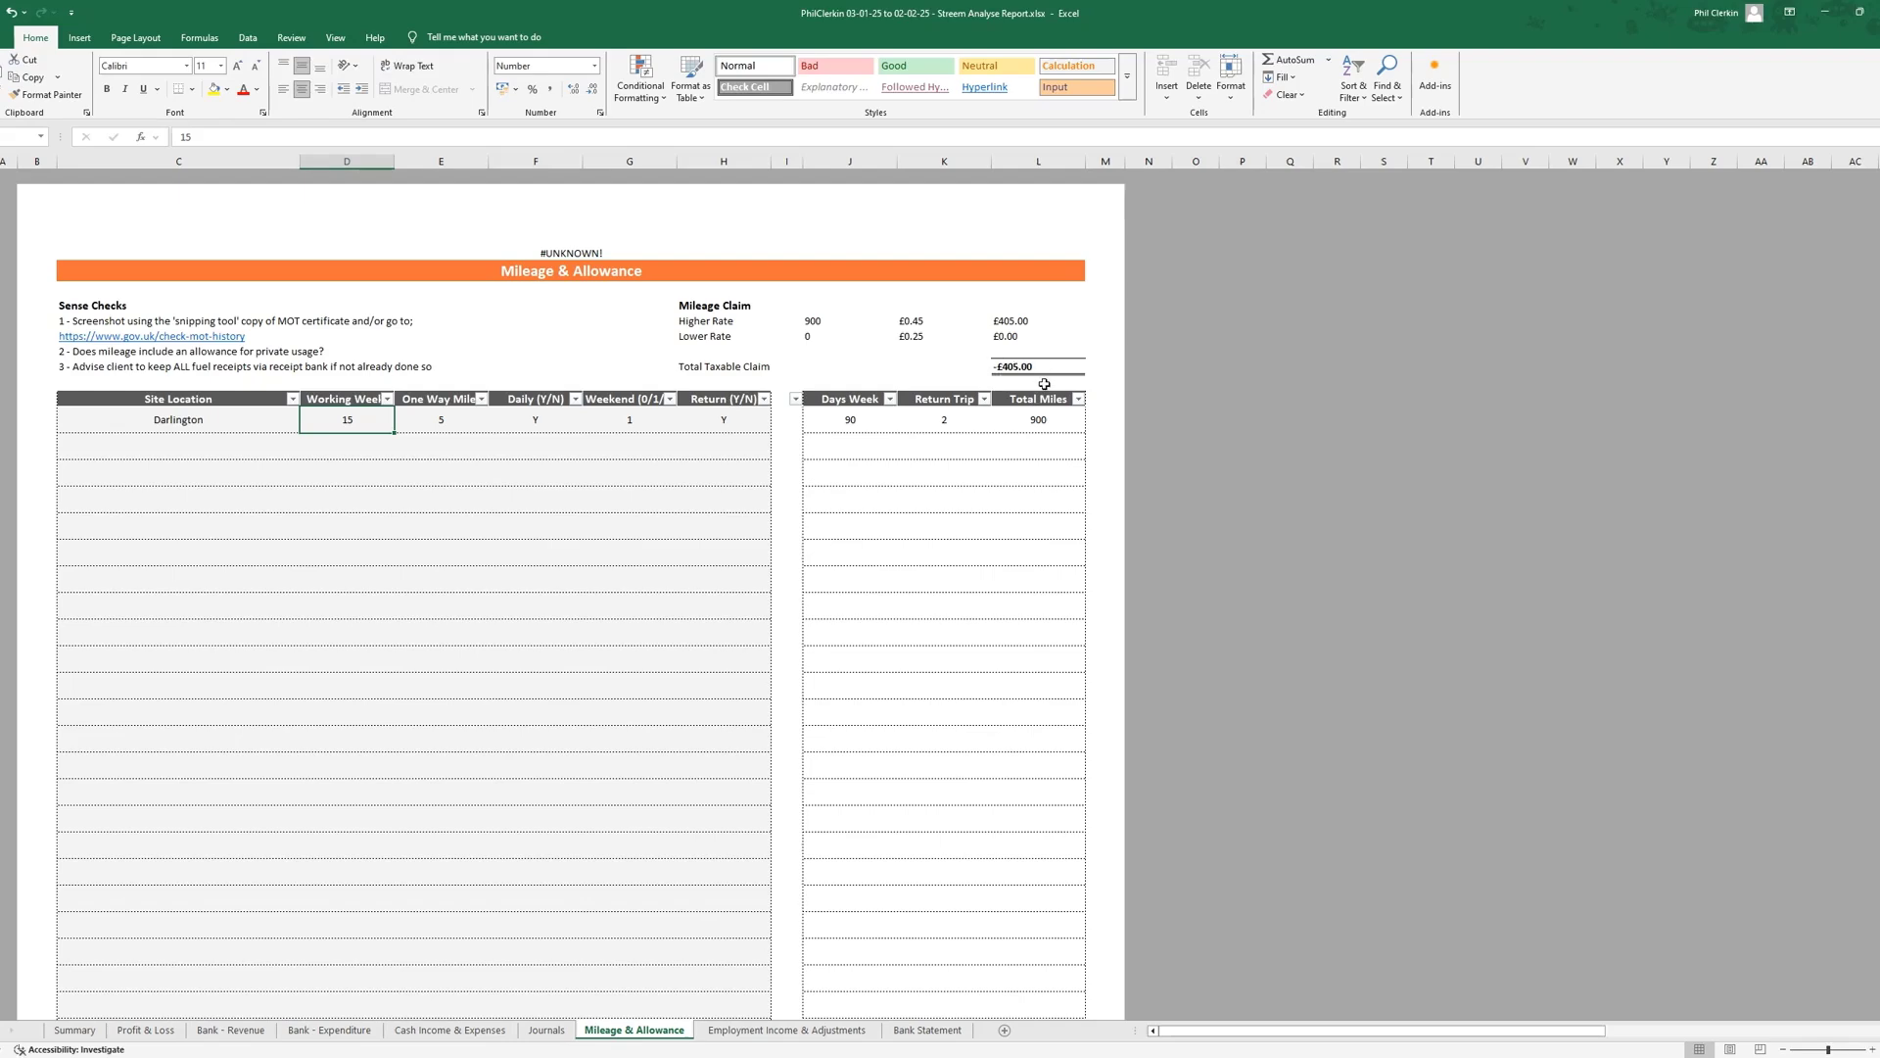
pyautogui.click(157, 1029)
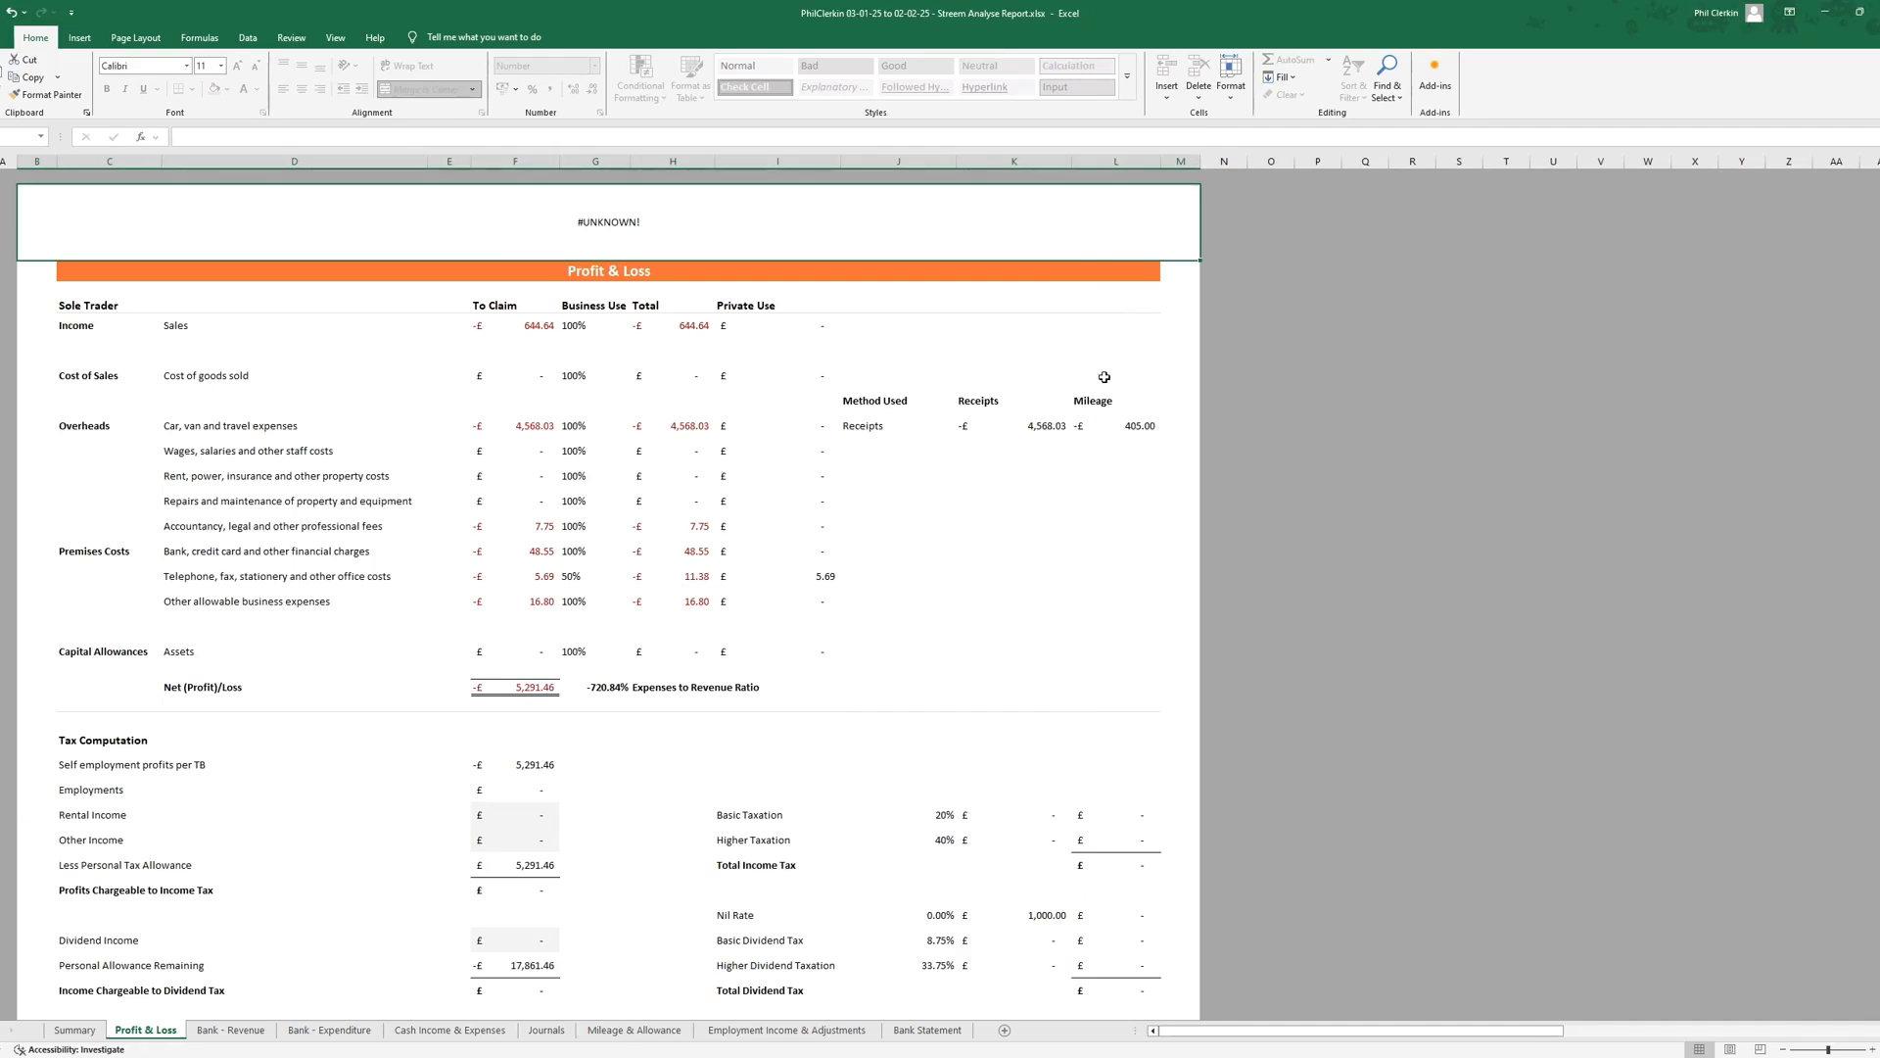
# Set the Darlington row's working weeks to 10 on the Mileage & Allowance sheet, and check the mileage claim on Profit & Loss
pyautogui.click(633, 1030)
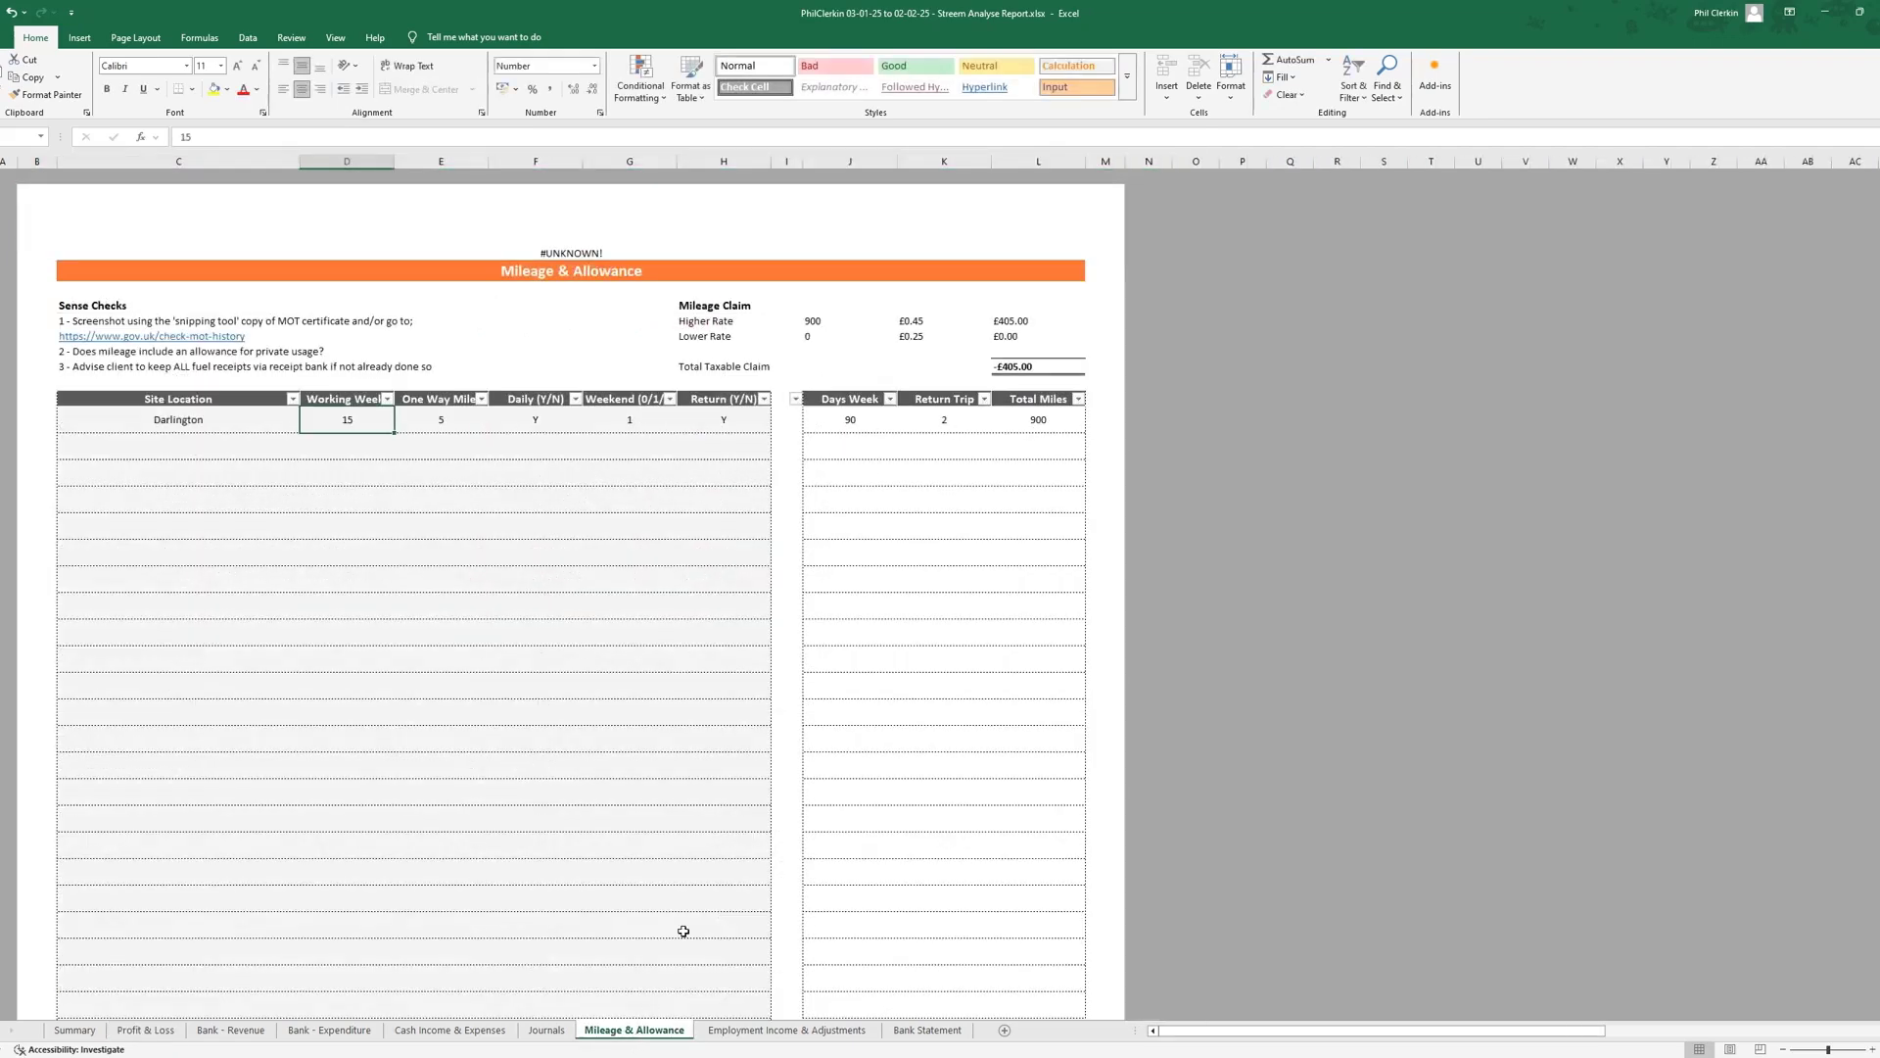
pyautogui.doubleClick(350, 422)
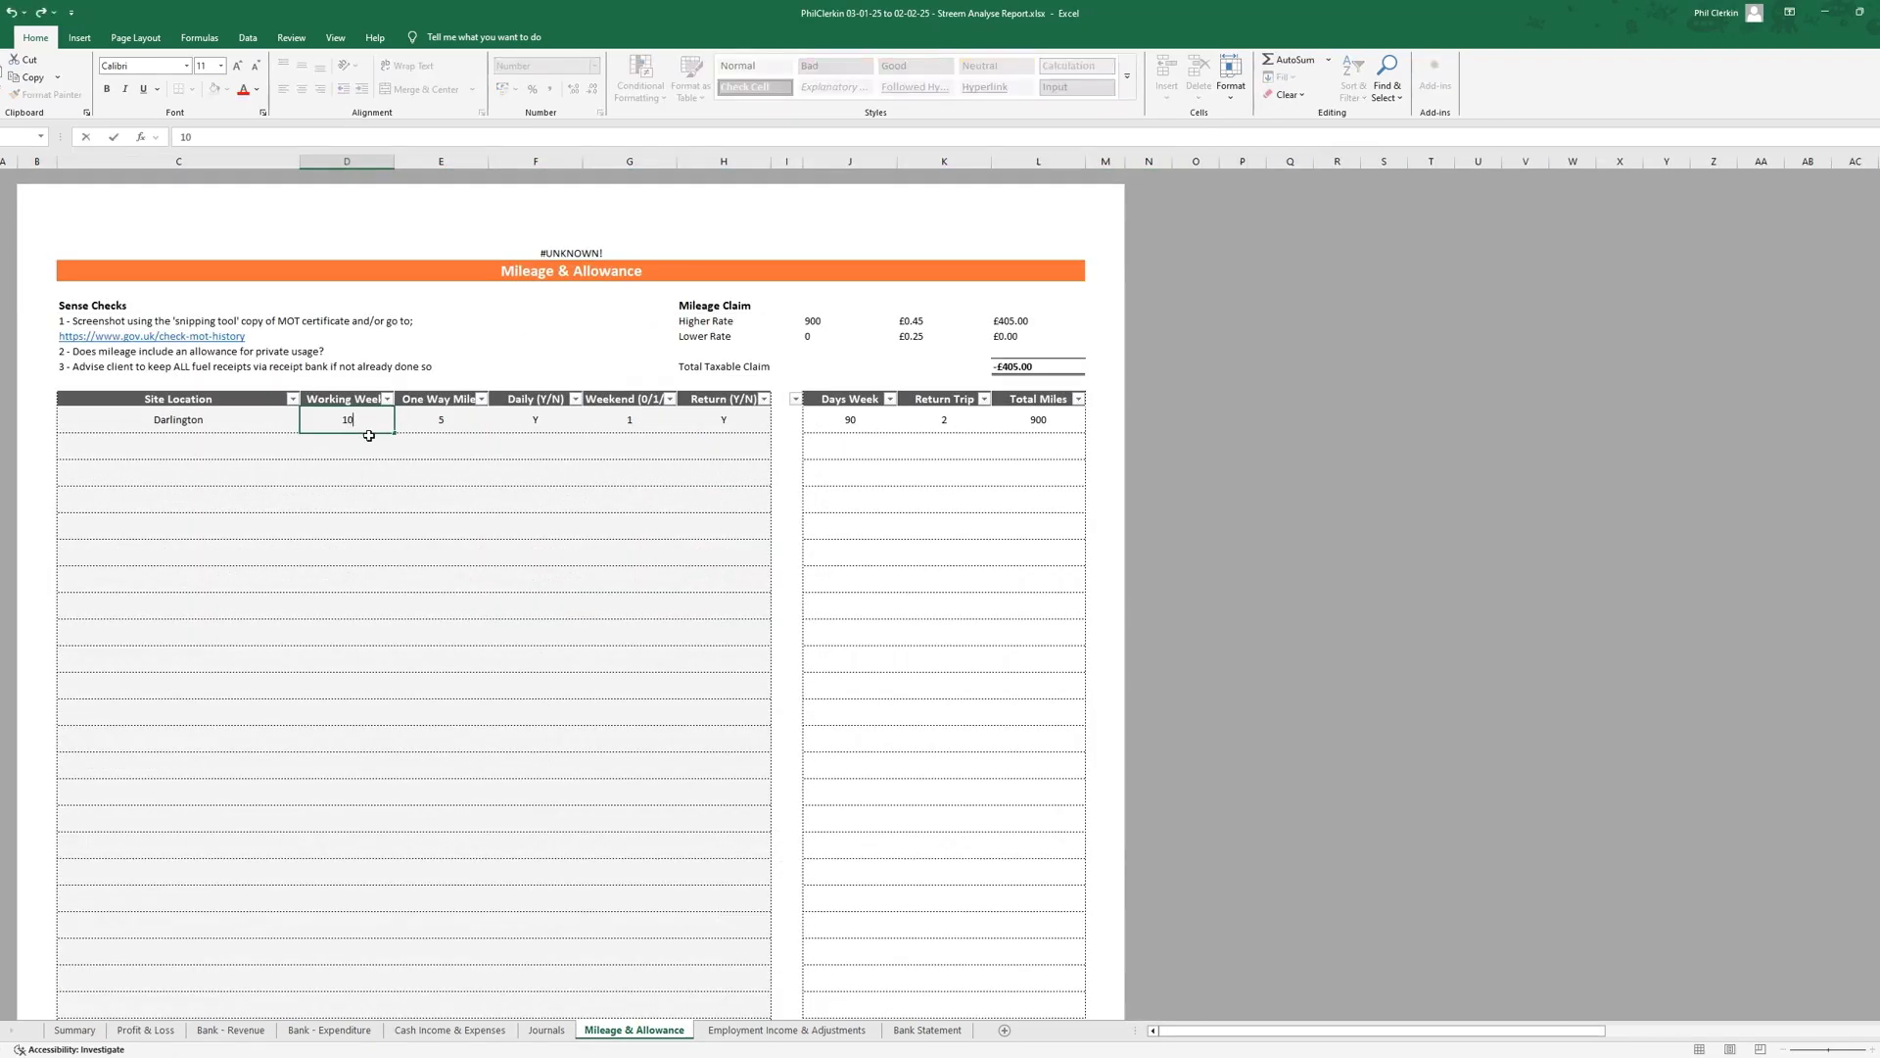
pyautogui.press('Return')
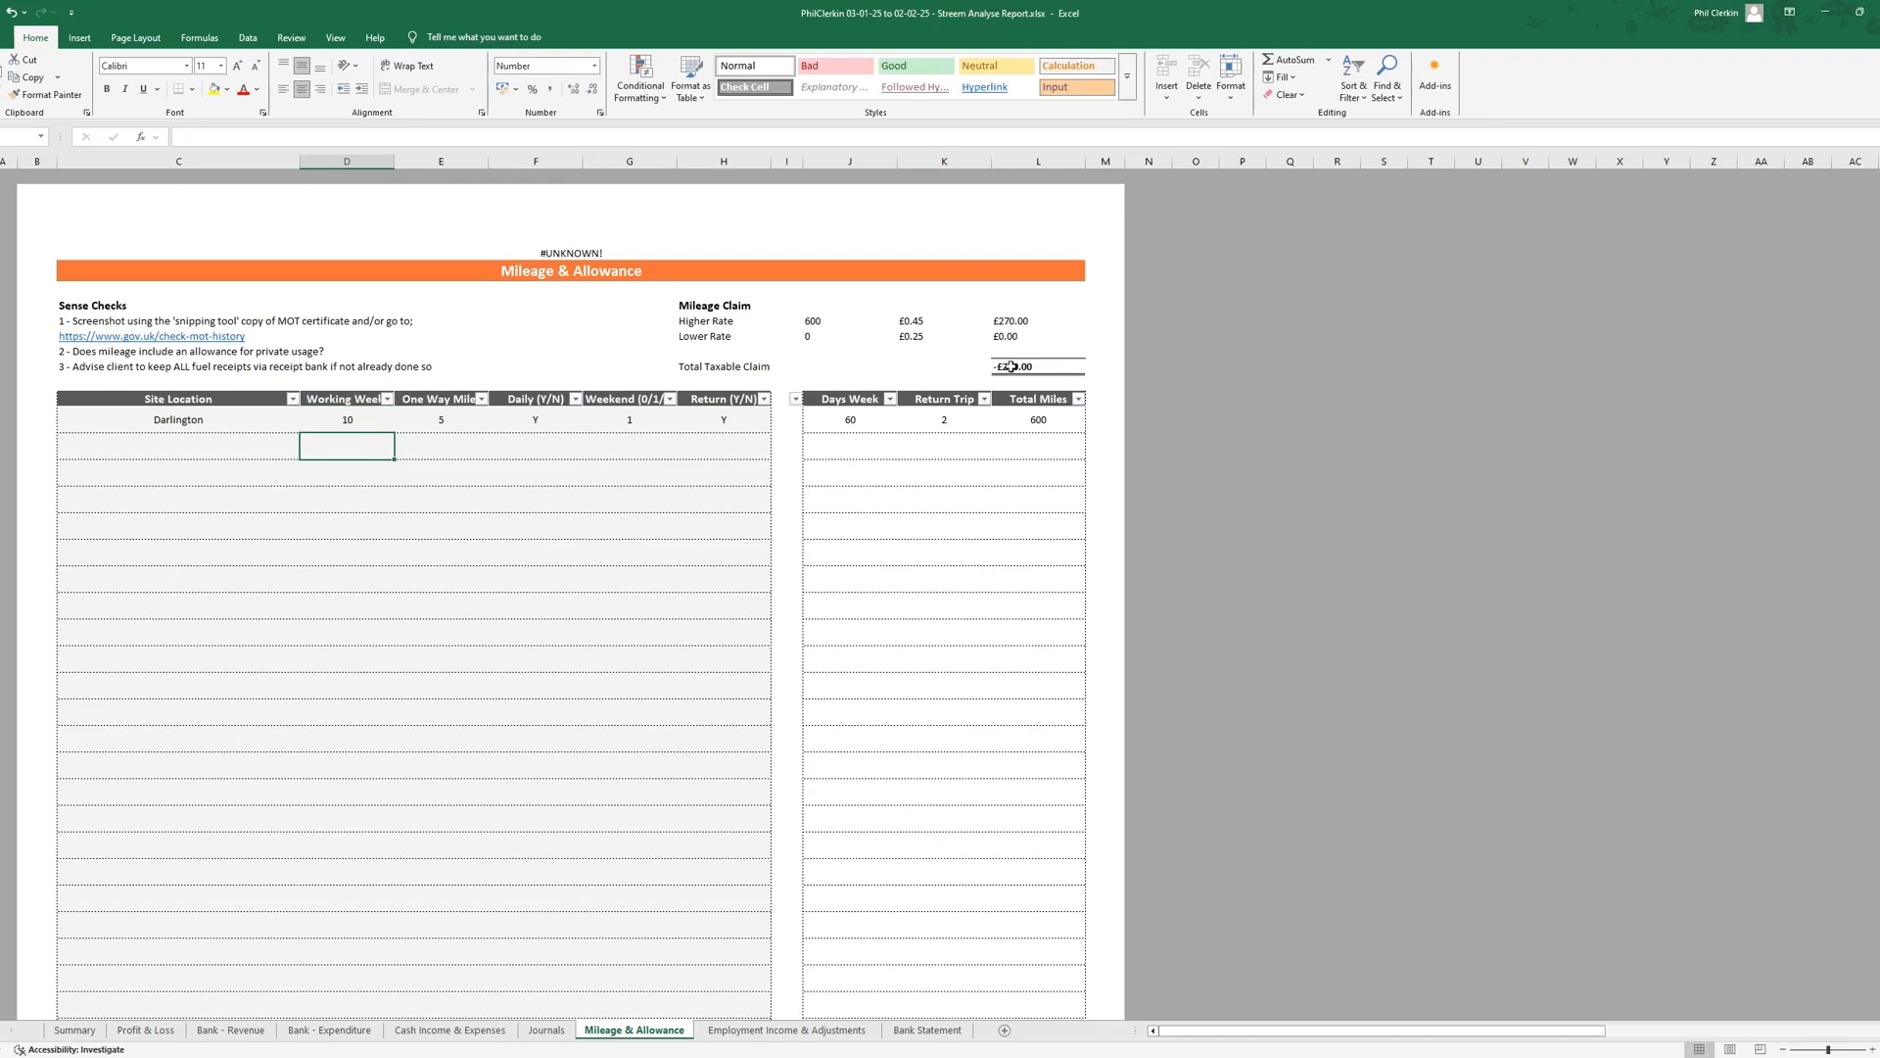
pyautogui.click(147, 1031)
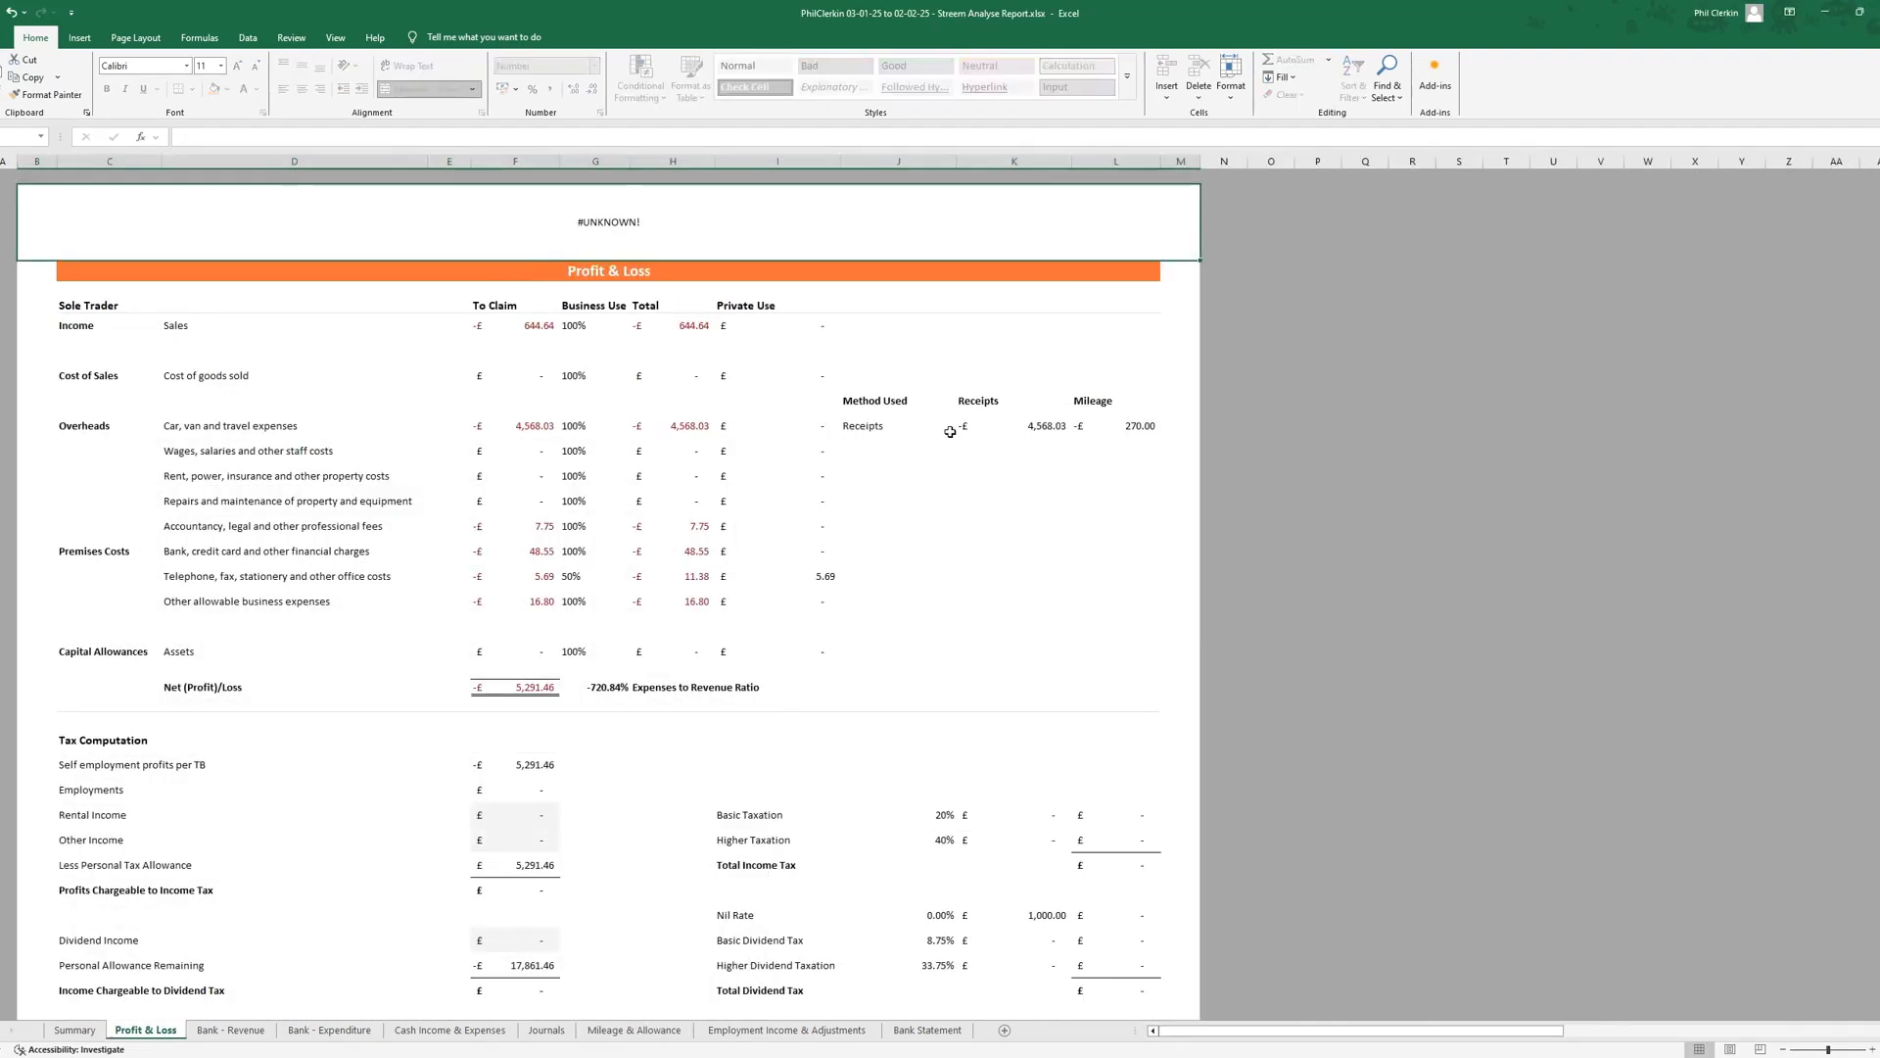